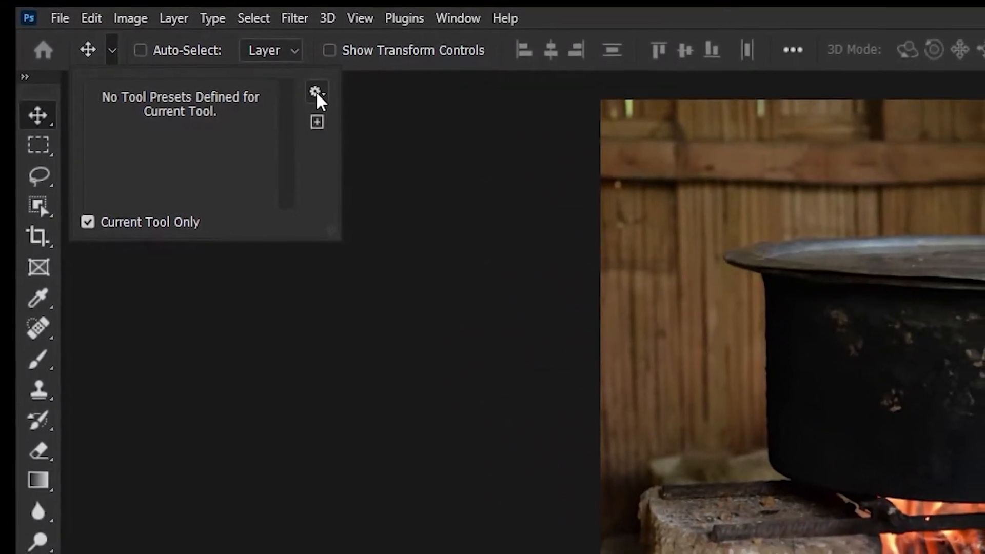
Reset all tools to their default settings
click(323, 96)
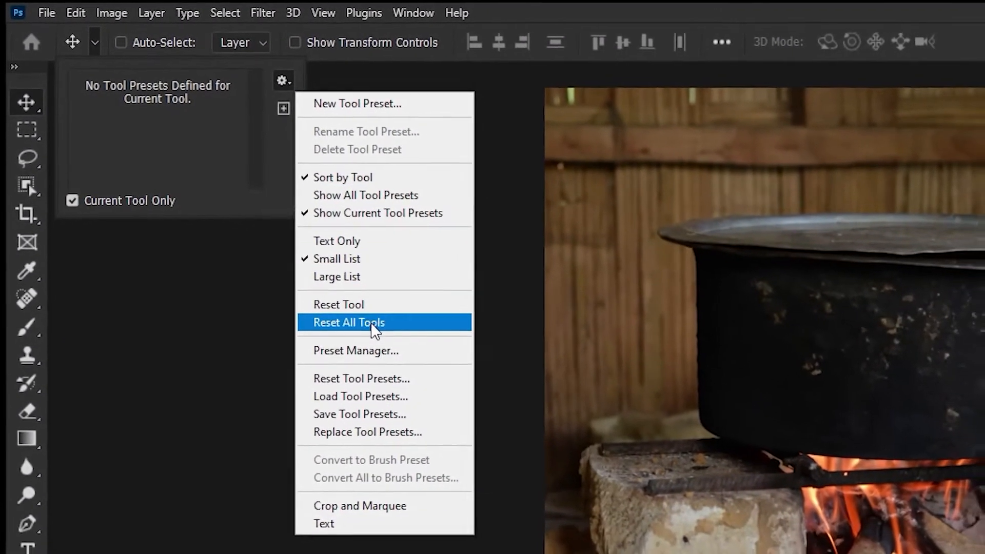
click(387, 331)
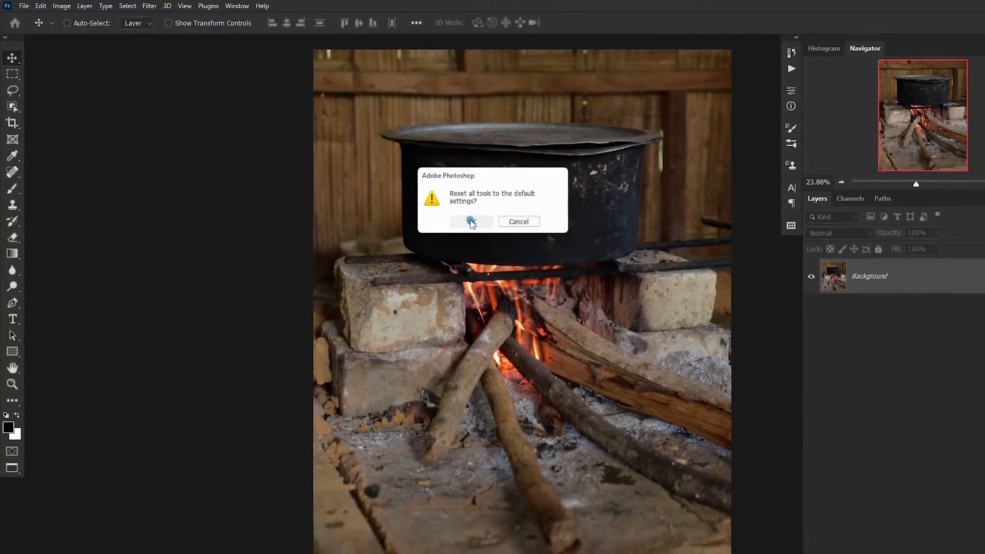
click(499, 237)
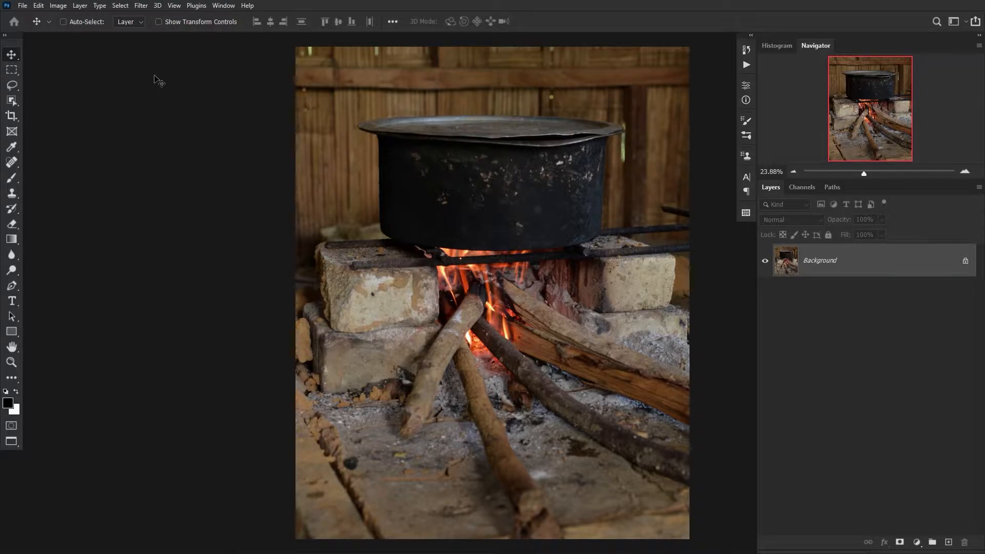
Check the gradient presets for the Legacy Gradients group and the available preset options, leaving them unchanged
click(223, 7)
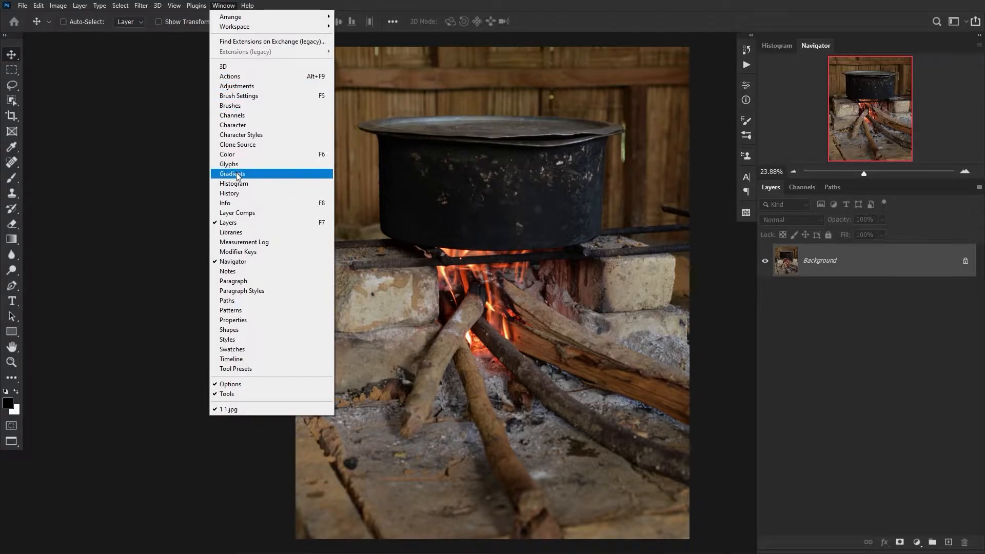
click(263, 176)
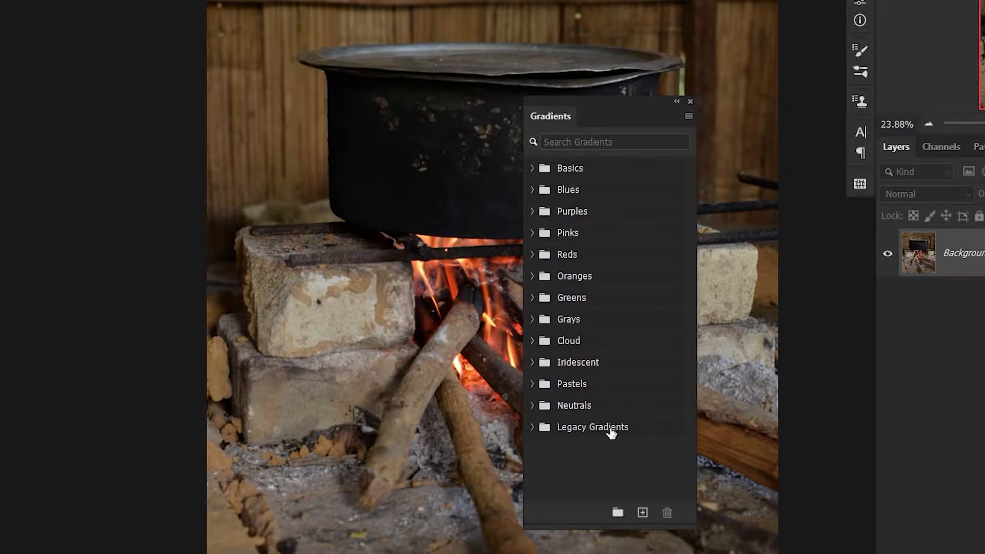
click(689, 117)
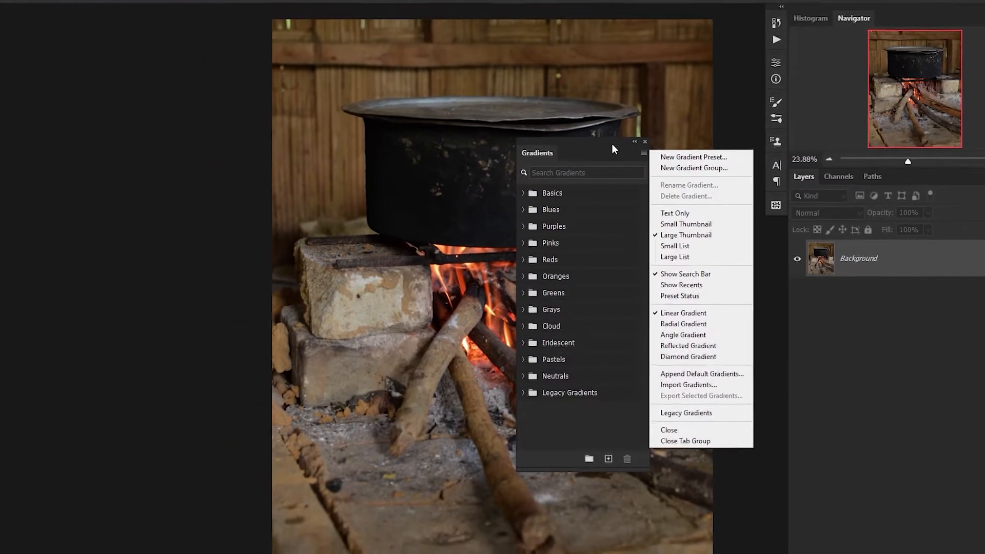
click(666, 108)
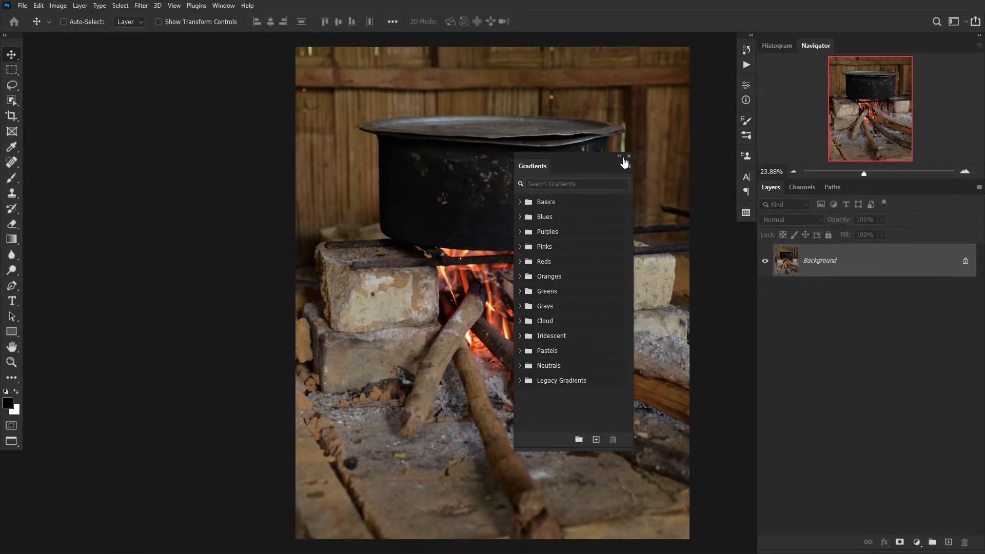
click(629, 156)
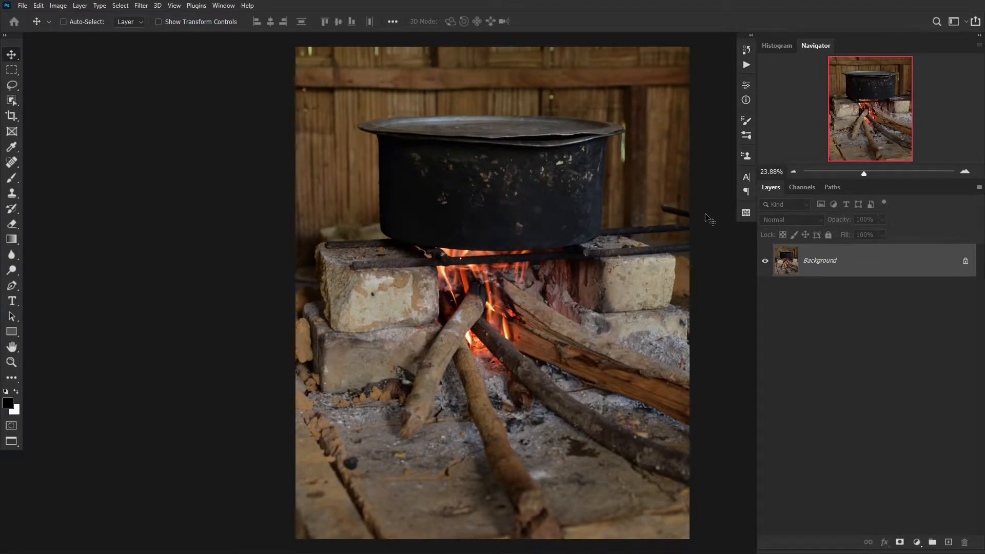
Examine the cooking pot and the fire beneath it at several magnifications
mouse_move(865, 173)
mouse_down()
mouse_move(838, 173)
mouse_move(873, 173)
mouse_up()
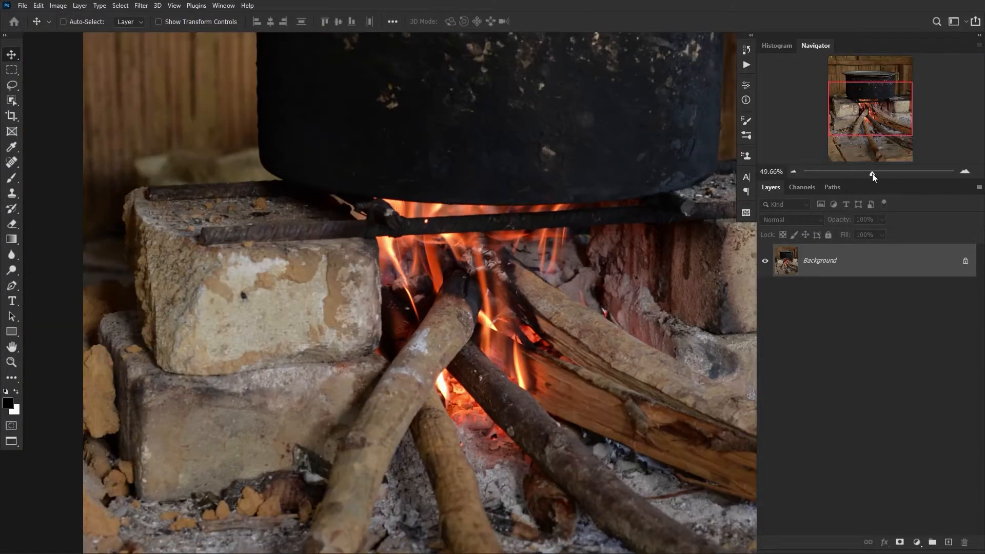
mouse_move(865, 104)
mouse_down()
mouse_move(868, 139)
mouse_move(862, 84)
mouse_move(851, 105)
mouse_move(855, 83)
mouse_move(856, 105)
mouse_move(863, 90)
mouse_move(873, 97)
mouse_up()
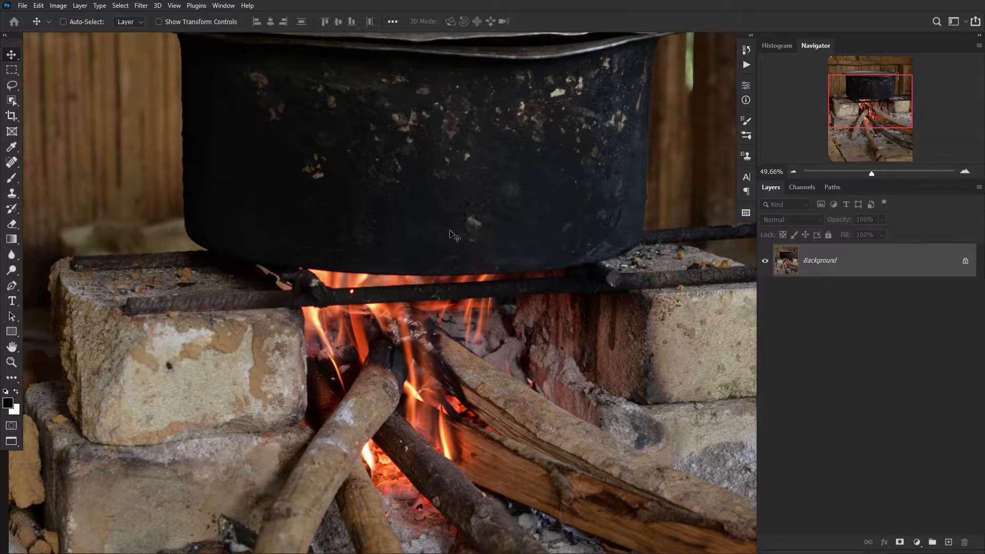
key(z)
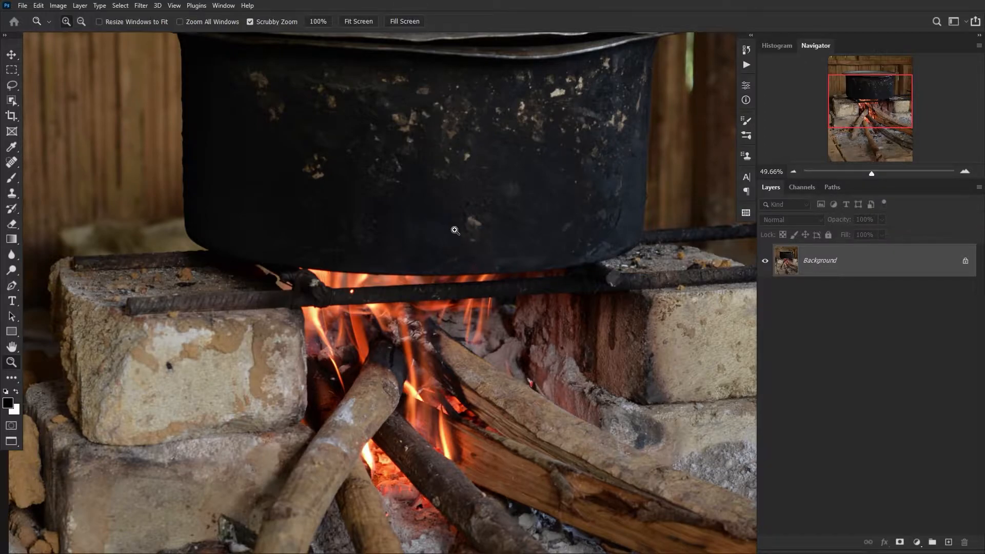
drag(454, 229, 477, 226)
key(v)
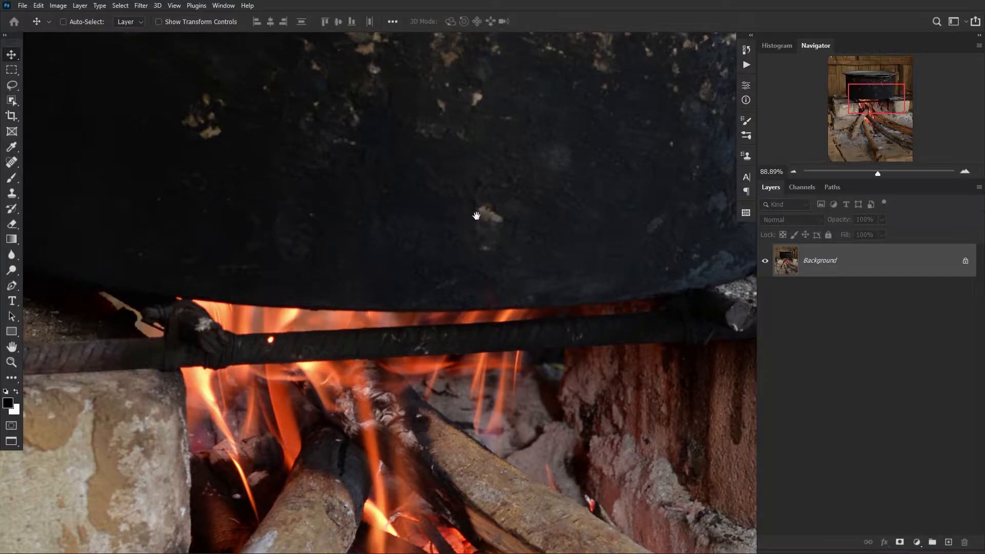
drag(492, 187, 481, 313)
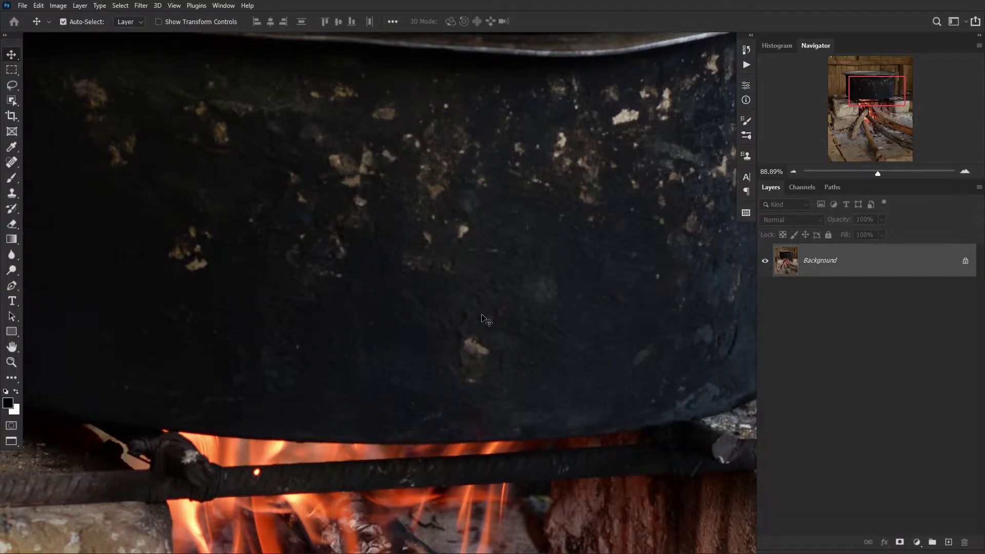
scroll(481, 314, up, 11)
scroll(481, 314, down, 9)
scroll(481, 315, down, 3)
scroll(481, 314, up, 2)
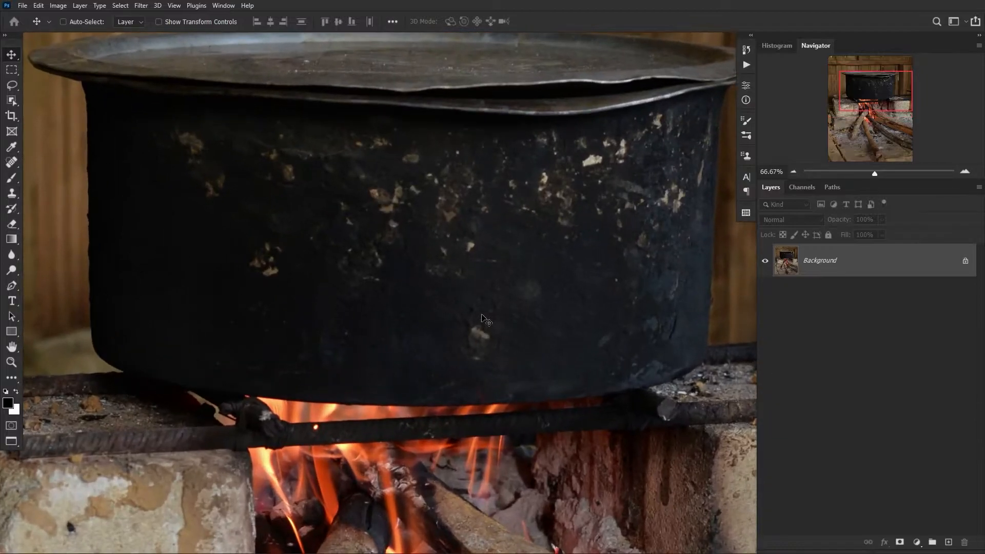
scroll(481, 314, down, 4)
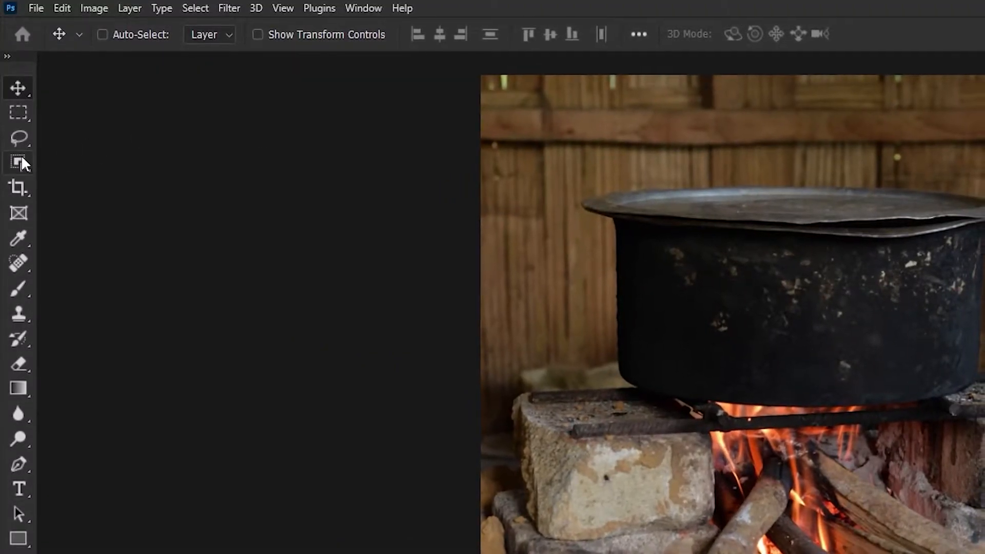
Select the dark body of the cooking pot with the Quick Selection tool in add mode
click(12, 100)
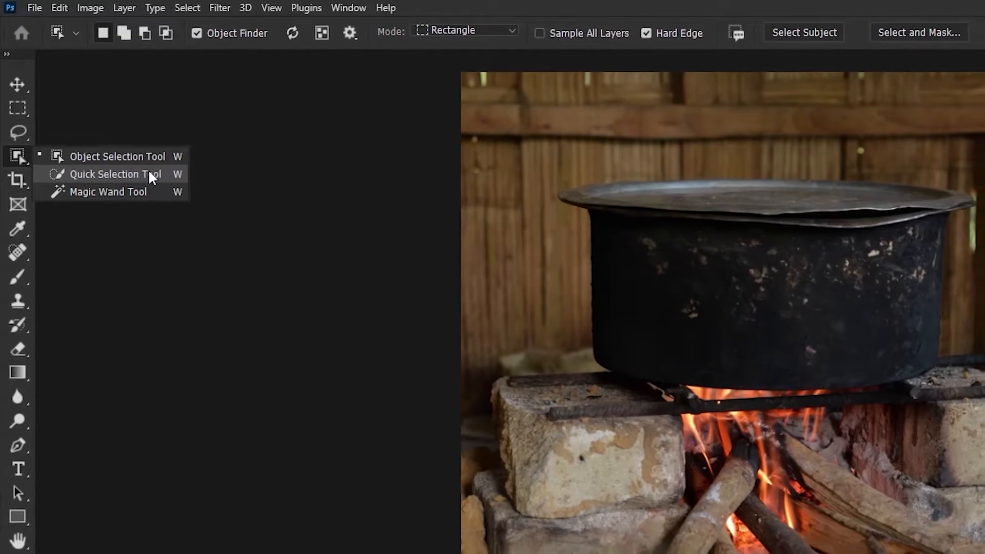
click(149, 173)
drag(747, 443, 747, 536)
drag(795, 303, 785, 546)
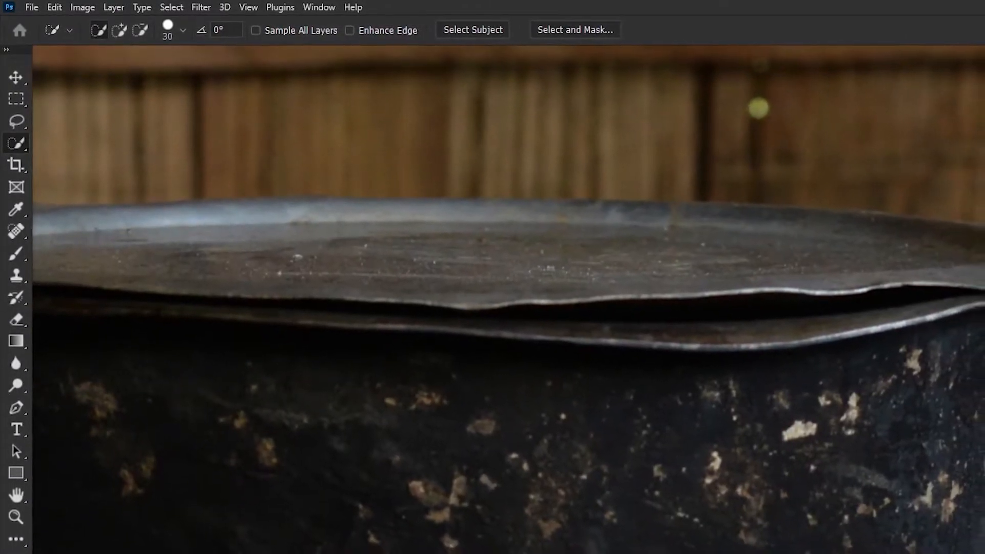
scroll(713, 409, down, 5)
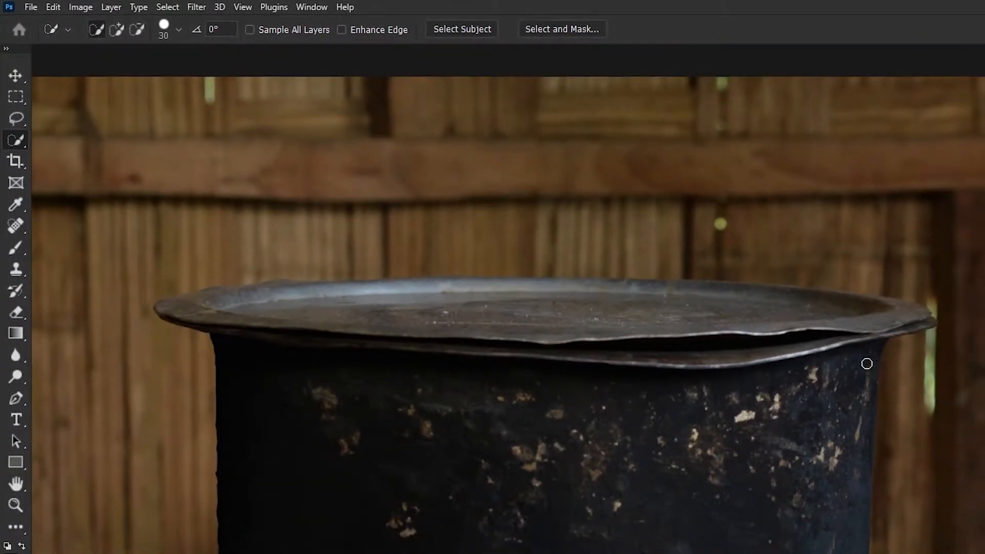
drag(820, 409, 763, 330)
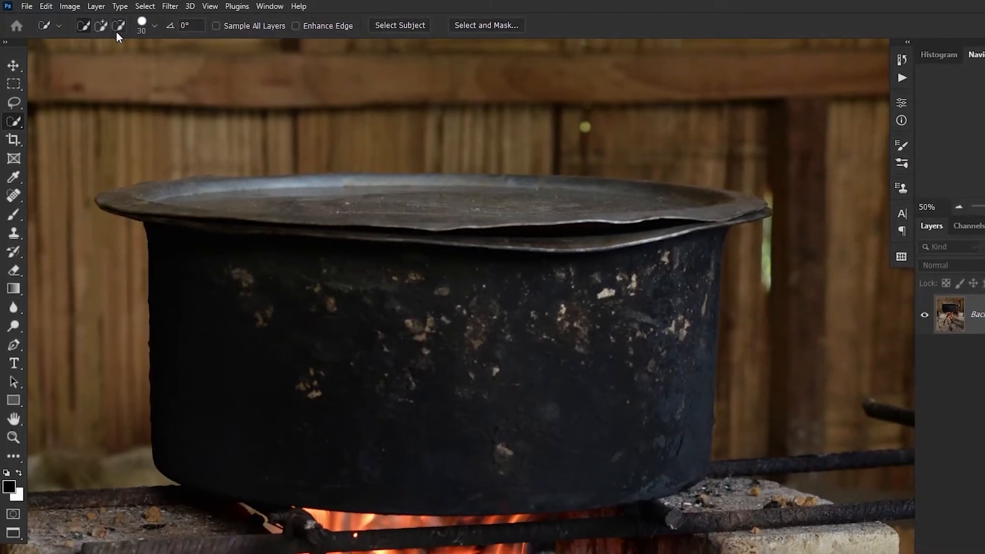
click(101, 26)
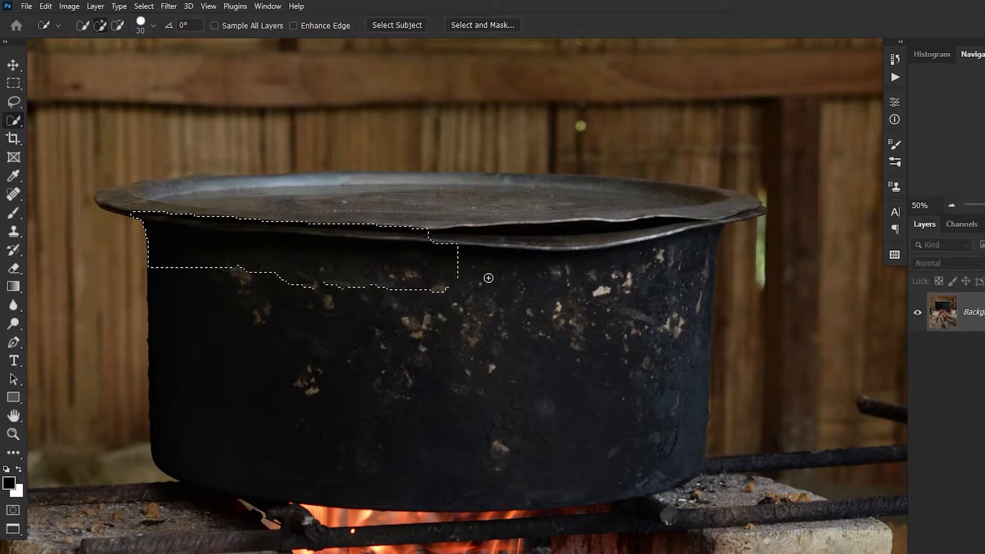
drag(619, 263, 701, 260)
mouse_move(658, 361)
mouse_down()
mouse_move(595, 377)
mouse_move(371, 292)
mouse_up()
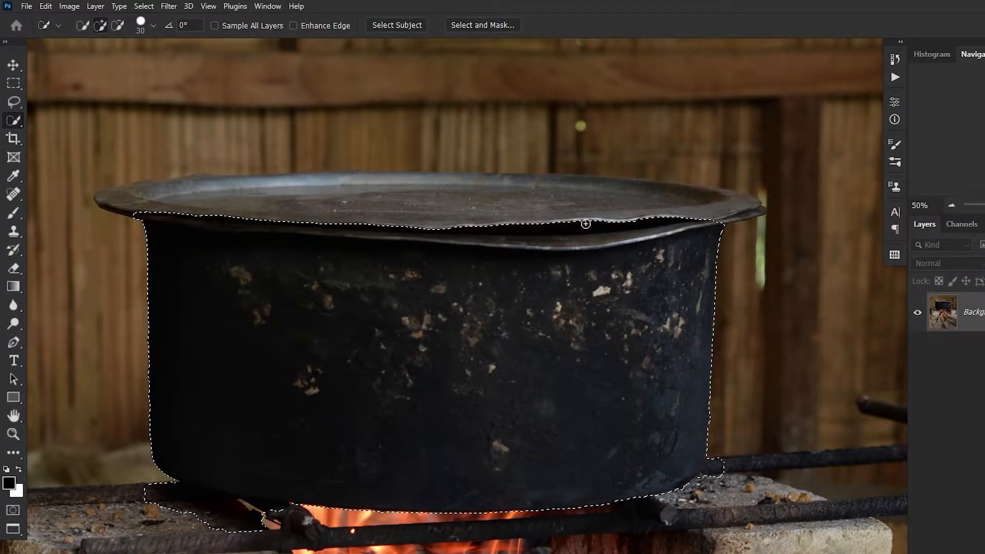
Subtract the lid's rim and the stray brick and rod areas at the pot's base from the selection
click(117, 25)
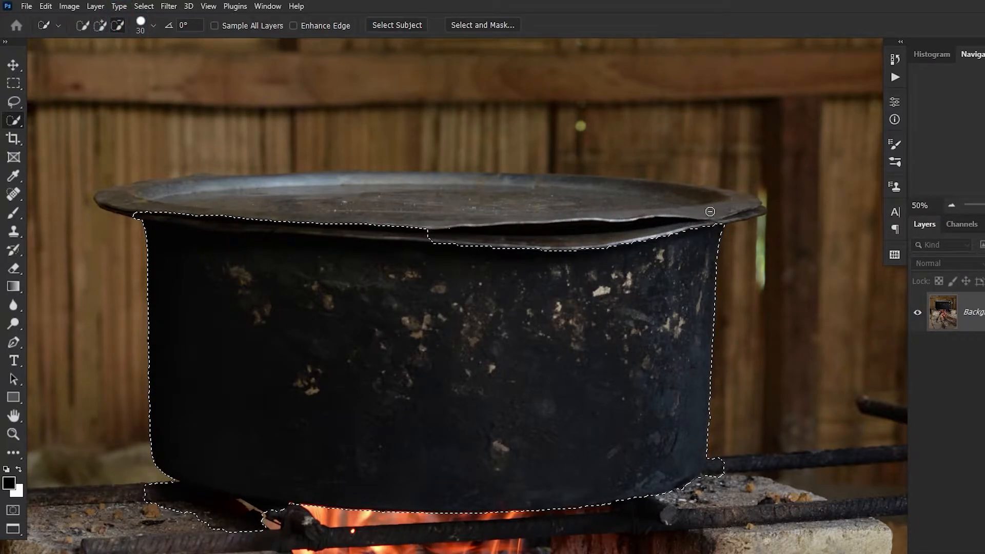
drag(433, 226, 405, 228)
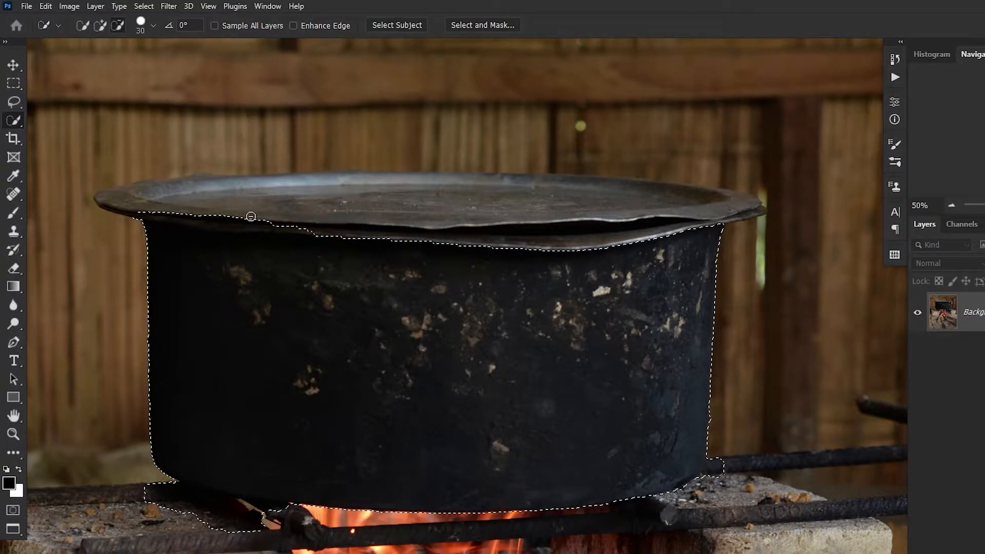
drag(223, 214, 172, 211)
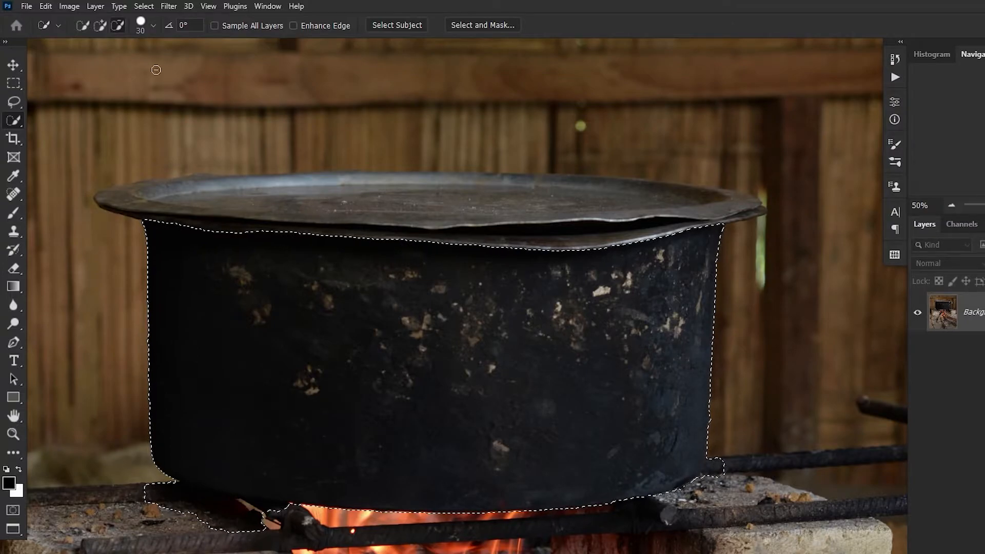
drag(714, 455, 706, 488)
click(725, 466)
mouse_move(173, 481)
mouse_down()
mouse_move(202, 504)
mouse_move(264, 511)
mouse_up()
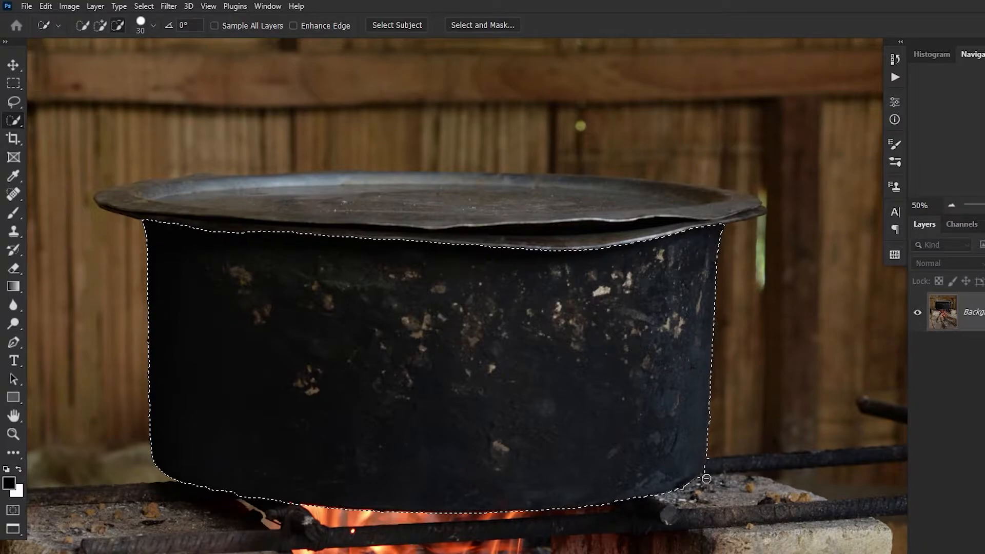
Refine the selection at the pot's upper-left corner, just under the lid, by adding and subtracting small areas
scroll(698, 474, up, 2)
scroll(699, 474, up, 2)
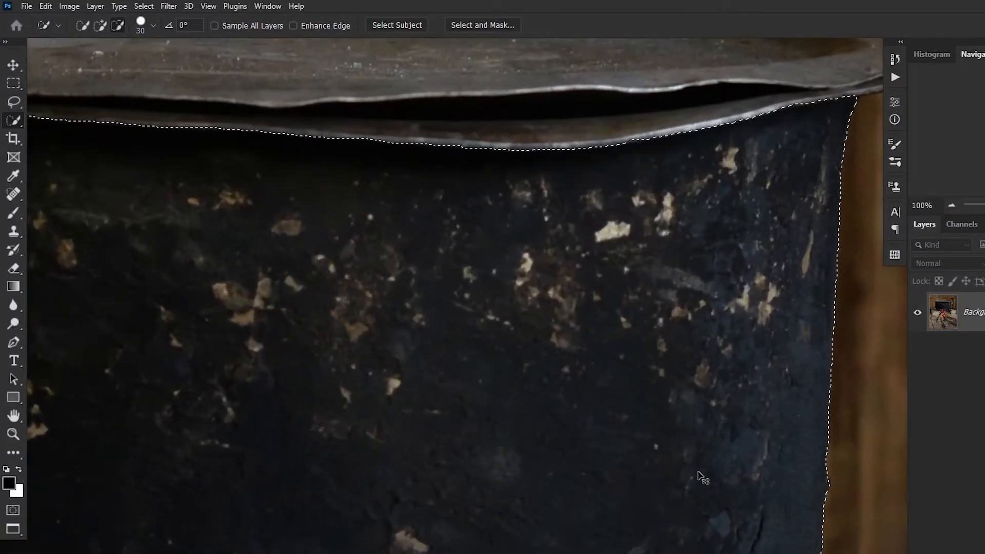
drag(330, 234, 733, 270)
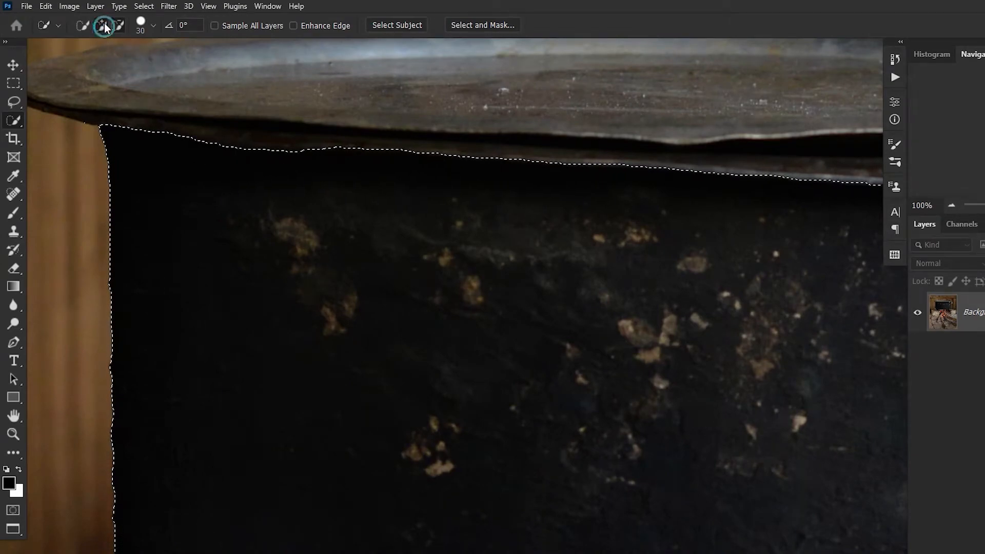
alt+click(81, 123)
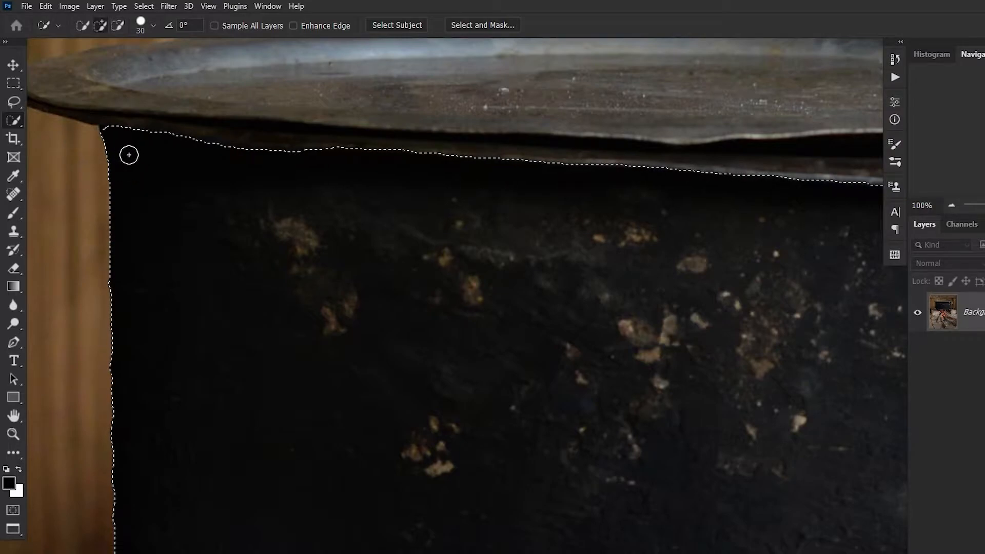
click(106, 135)
alt+click(91, 137)
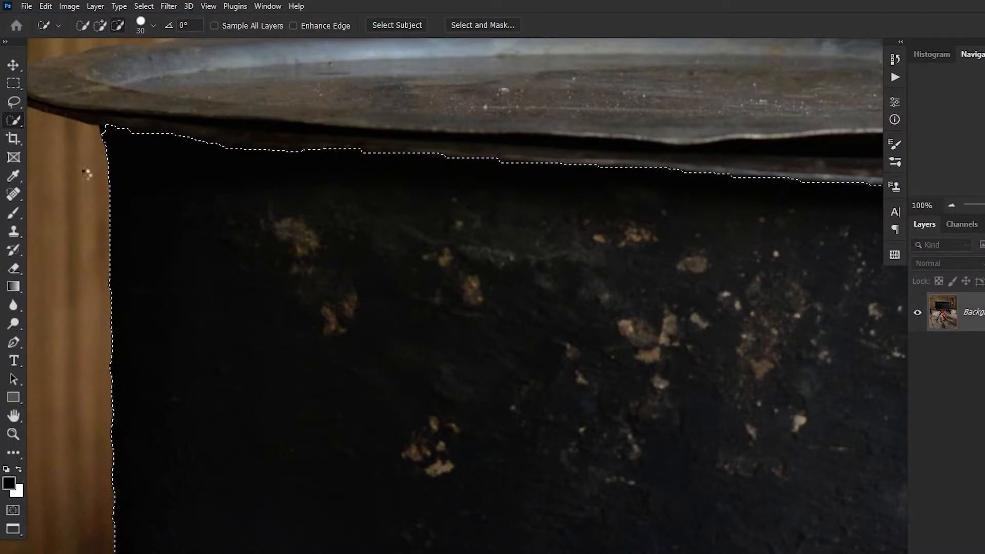
Subtract the excess from the selection along the pot's lower-left edge, above the rod and bricks
scroll(168, 189, down, 10)
scroll(299, 282, right, 2)
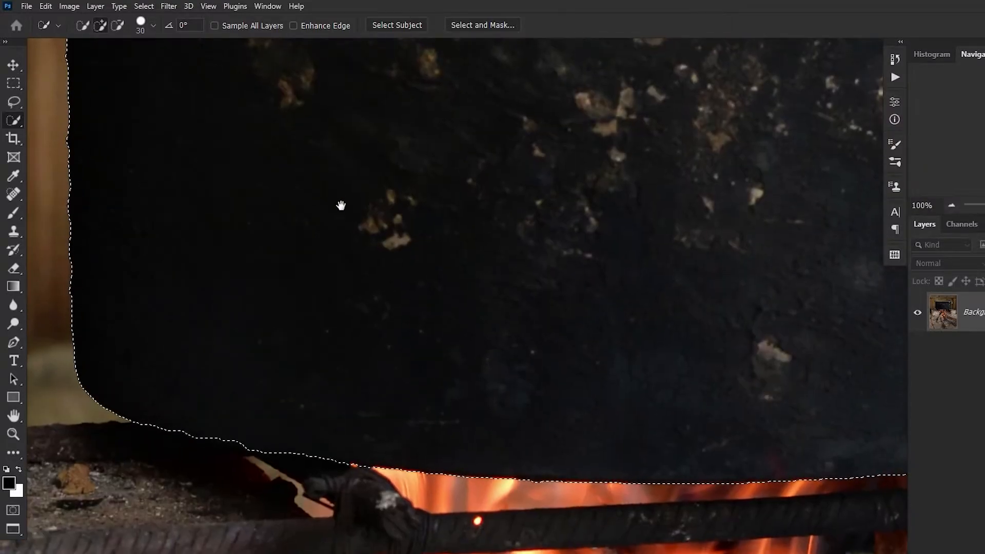
alt+click(221, 399)
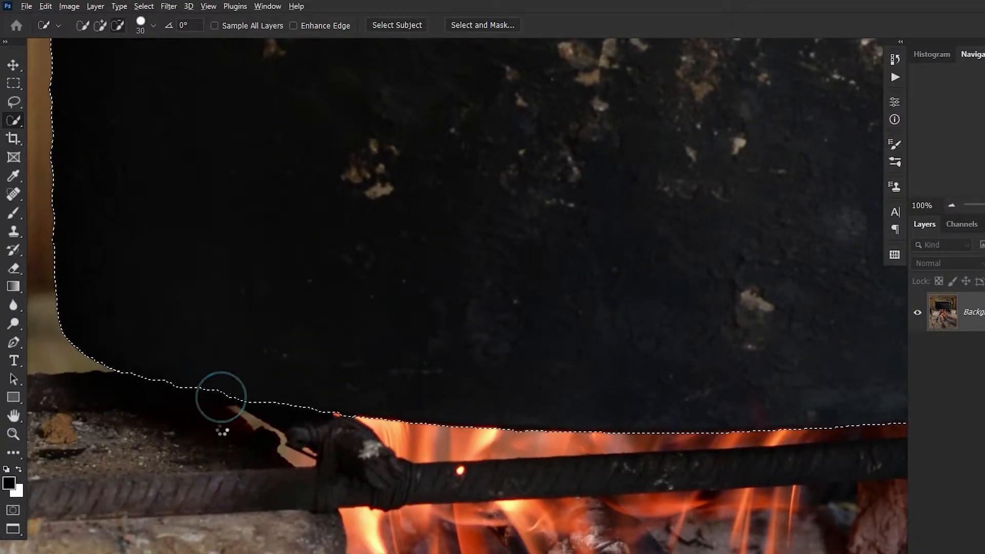
Clean up the selection along the pot's lower-right corner and right side by subtracting the overshoot
drag(498, 306, 239, 289)
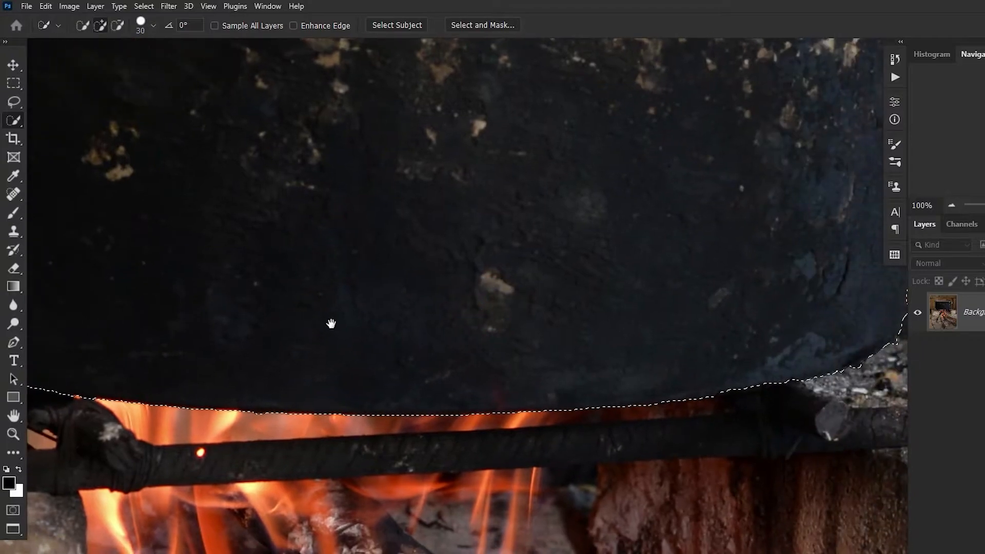
drag(493, 288, 322, 323)
alt+click(739, 343)
alt+click(725, 389)
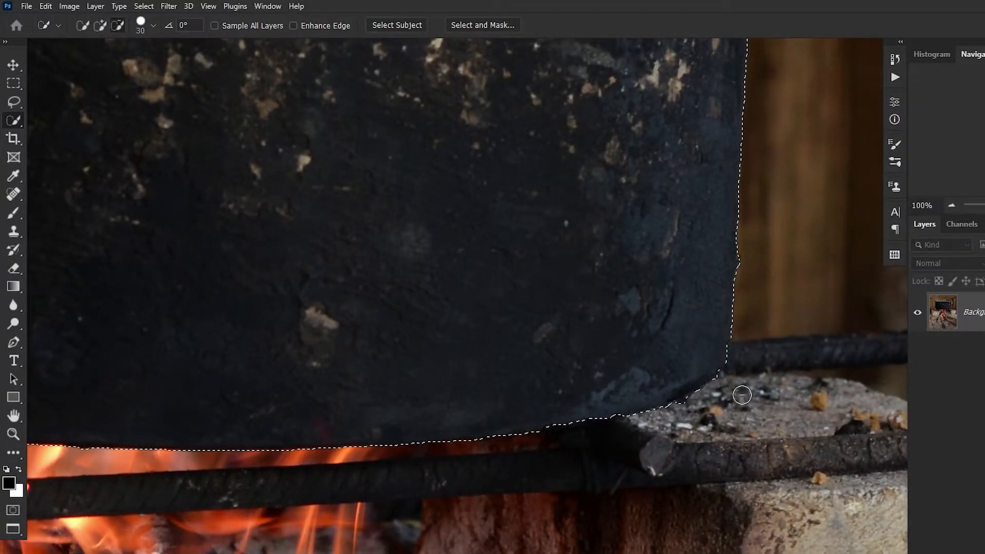
alt+click(742, 256)
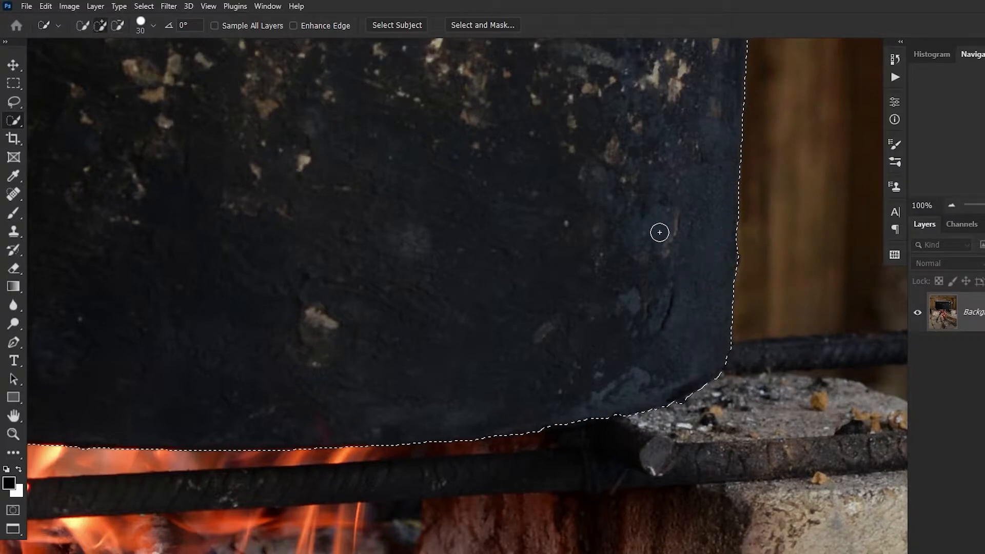
drag(639, 153, 559, 449)
mouse_move(514, 321)
mouse_down()
mouse_move(548, 330)
mouse_move(701, 281)
mouse_up()
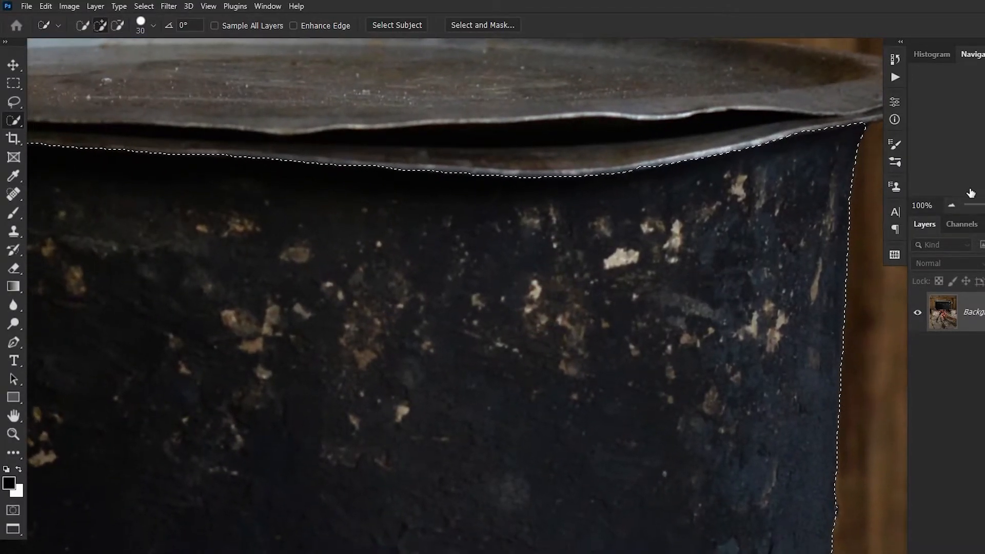
Add a Gradient fill layer limited to the selected pot body
click(949, 204)
click(950, 205)
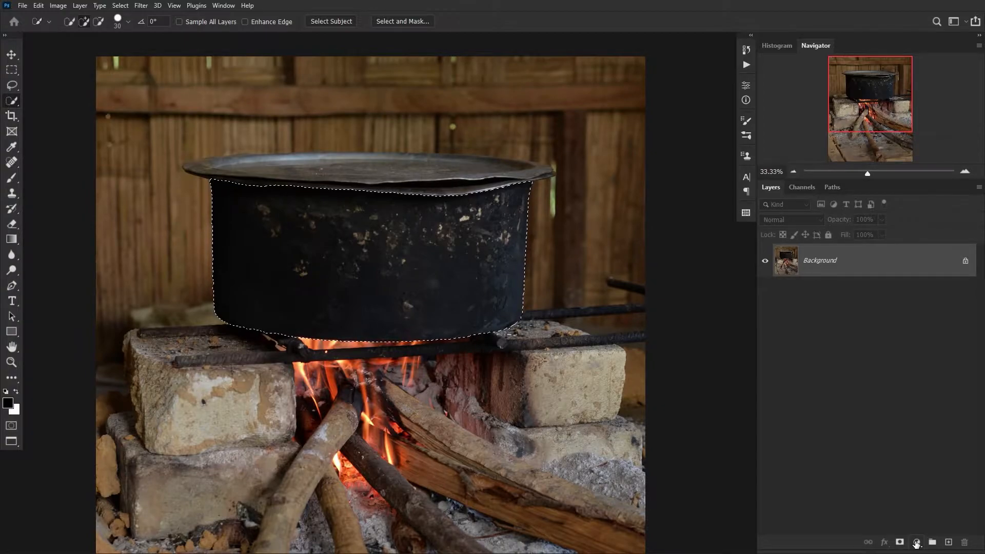
click(916, 543)
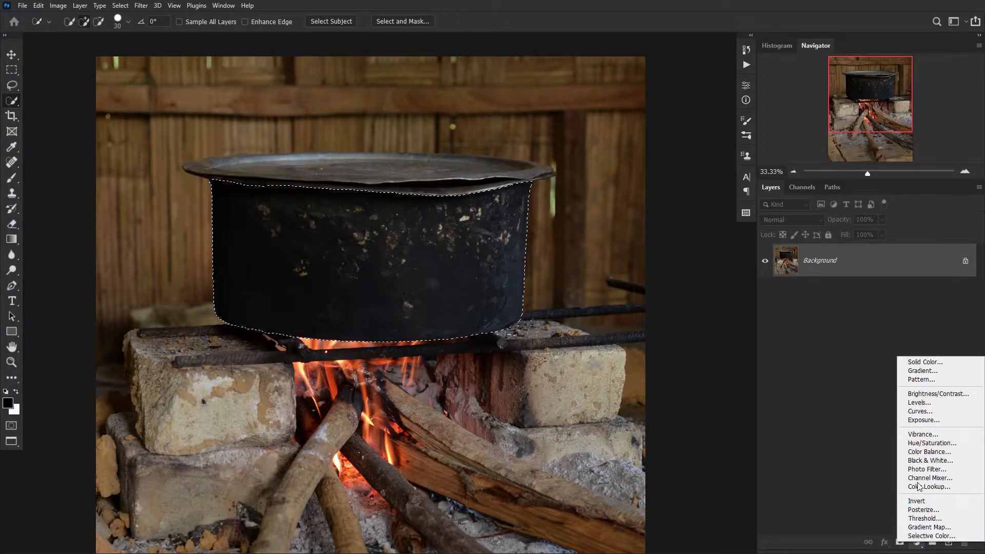
click(931, 371)
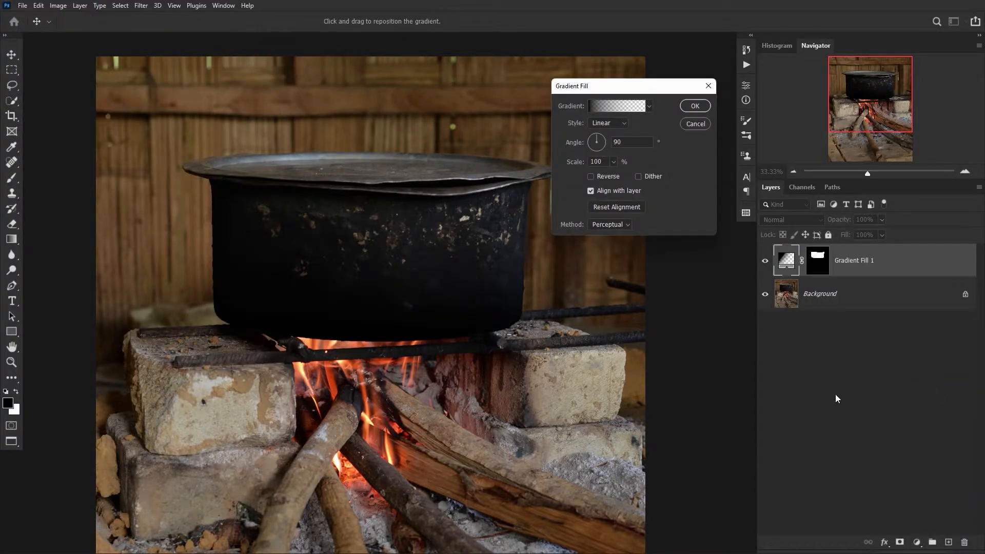
Apply the black-to-white gradient from the Metals group of Legacy Gradients to the pot body's fill
click(650, 107)
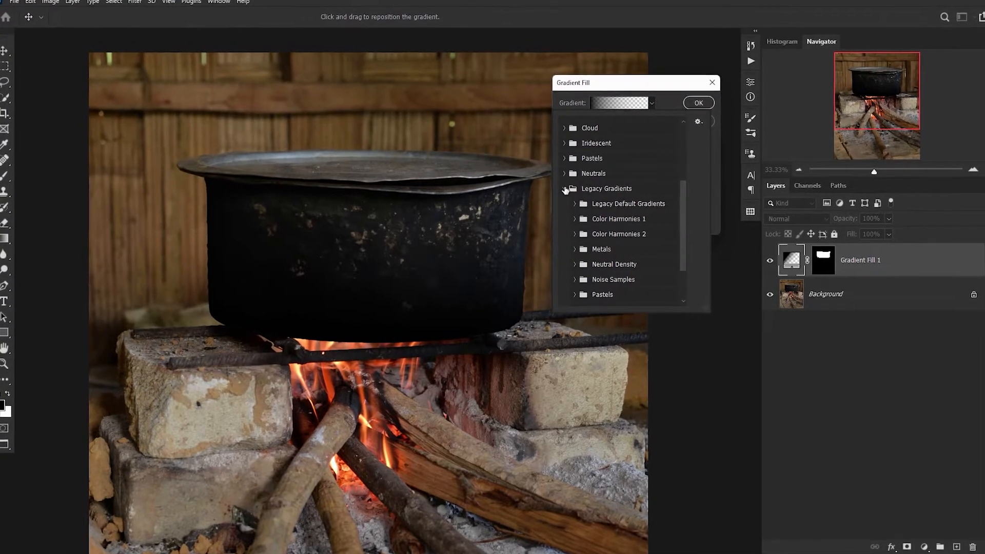
click(569, 190)
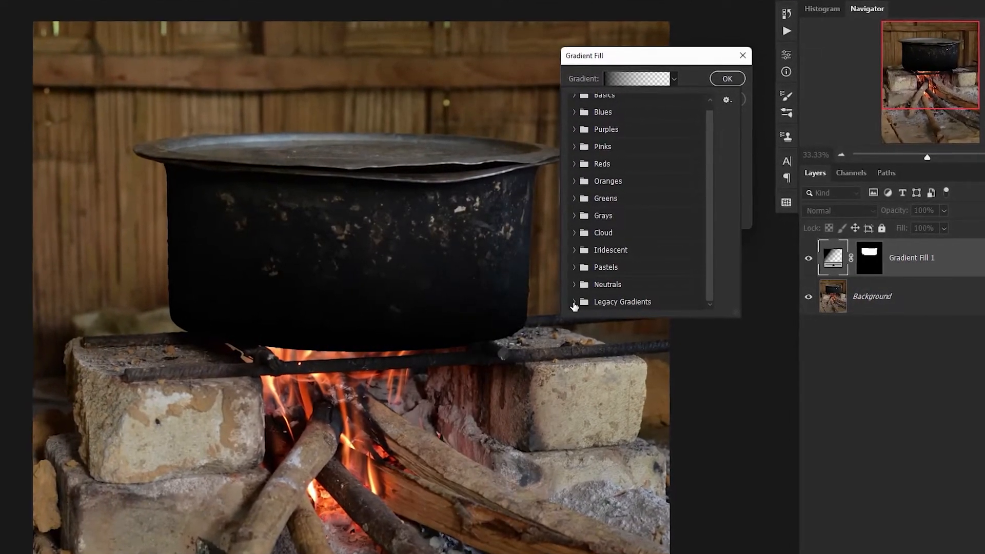
click(572, 303)
drag(716, 171, 717, 260)
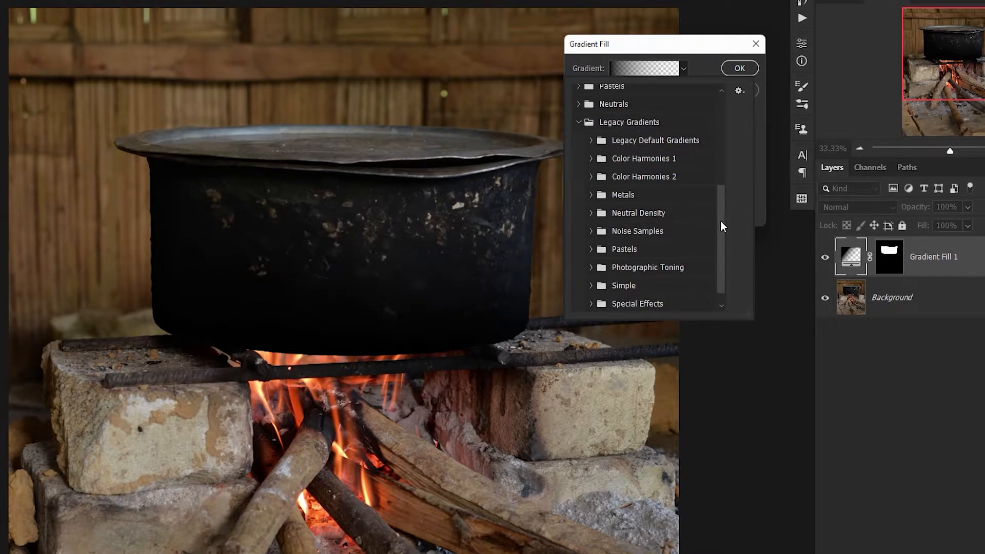
drag(722, 226, 718, 237)
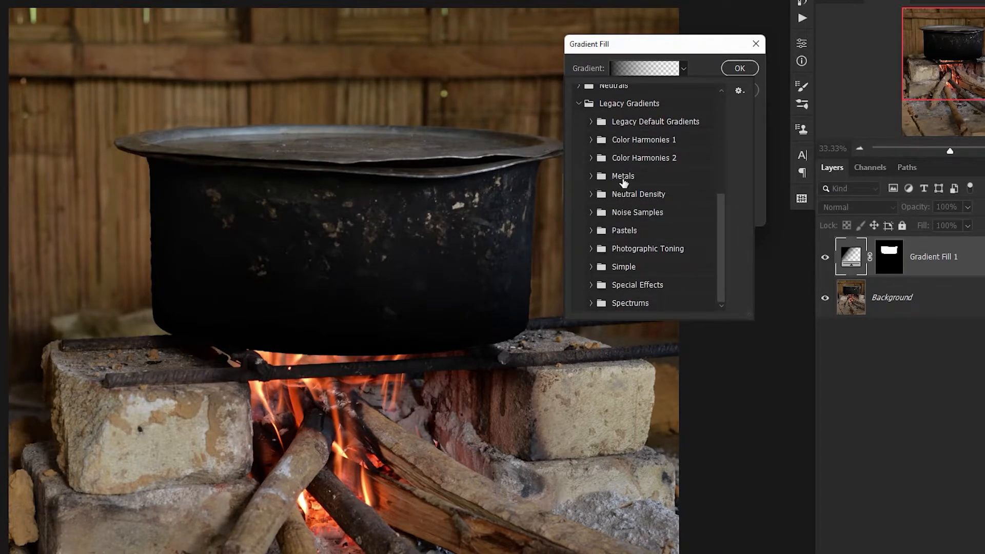
click(591, 176)
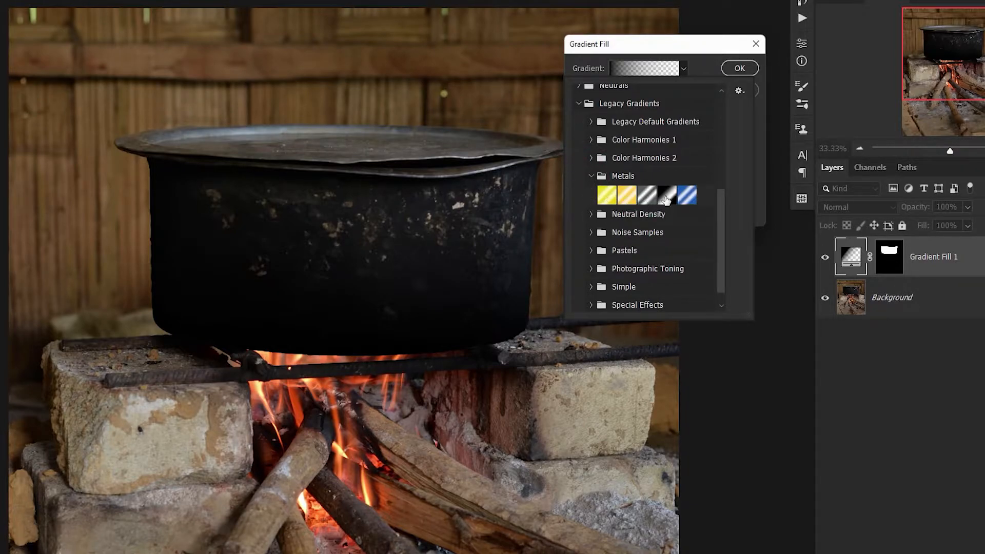
click(667, 195)
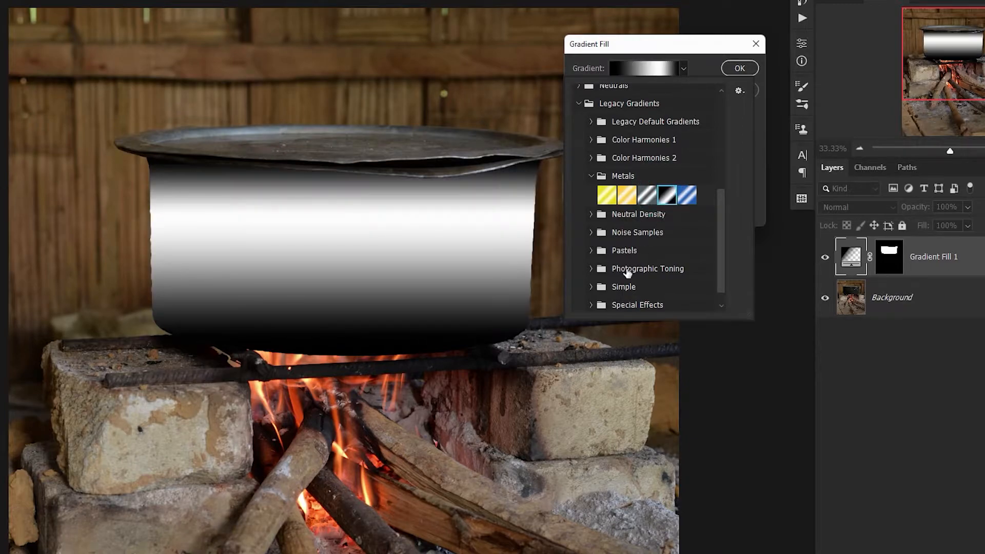
click(760, 175)
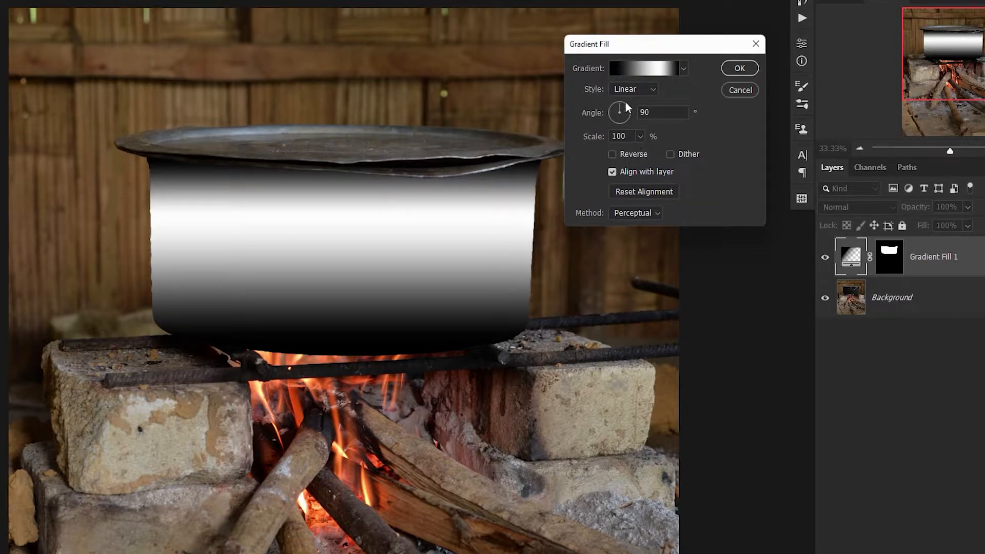
Set the pot body's gradient to a 180° angle with Dither on, and shift its highlight slightly towards the pot's middle
drag(620, 108, 622, 117)
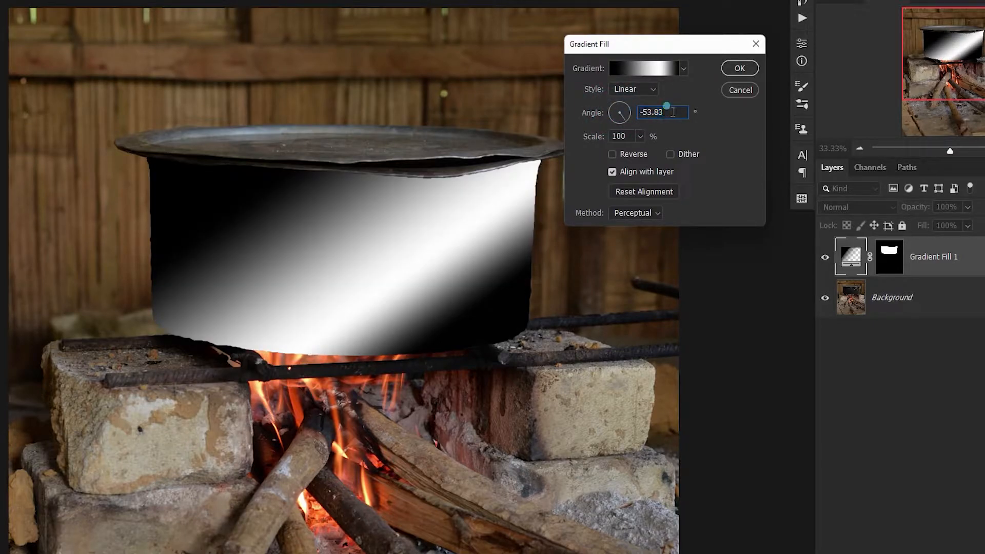
text(180)
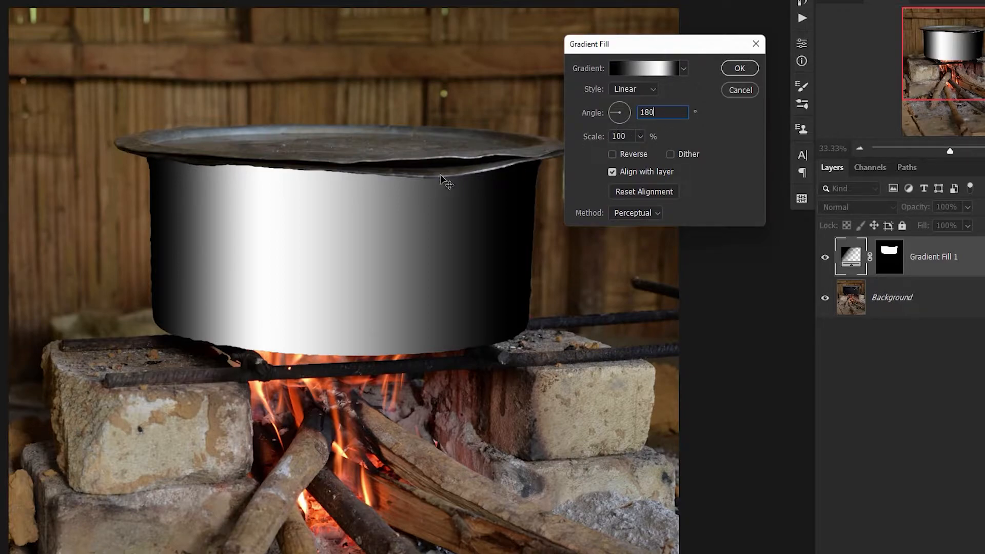
mouse_move(365, 228)
mouse_down()
mouse_move(324, 224)
mouse_move(405, 222)
mouse_move(326, 220)
mouse_move(391, 216)
mouse_move(380, 222)
mouse_up()
click(669, 154)
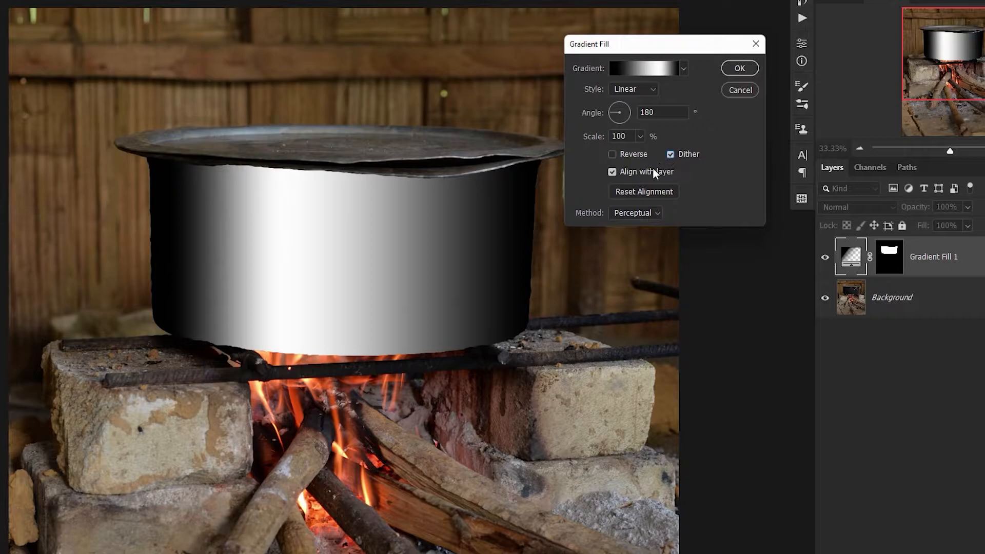
click(739, 69)
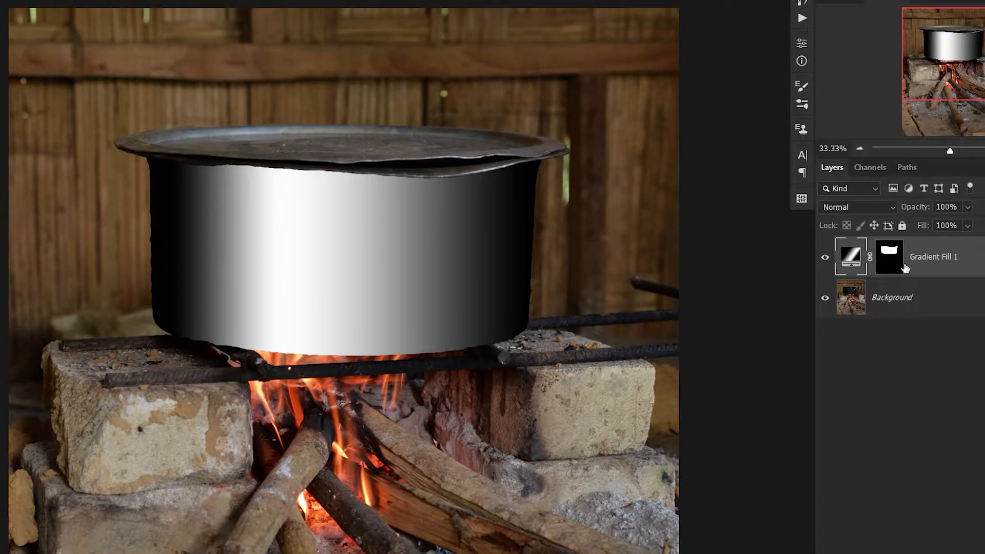
Compare the pot body with and without the gradient fill by toggling the layer's visibility
click(825, 259)
click(825, 259)
click(826, 260)
click(826, 261)
click(827, 264)
click(826, 264)
click(826, 263)
click(825, 261)
Rename the pot body's gradient layer as Gradient Fill 1 bel
double_click(945, 262)
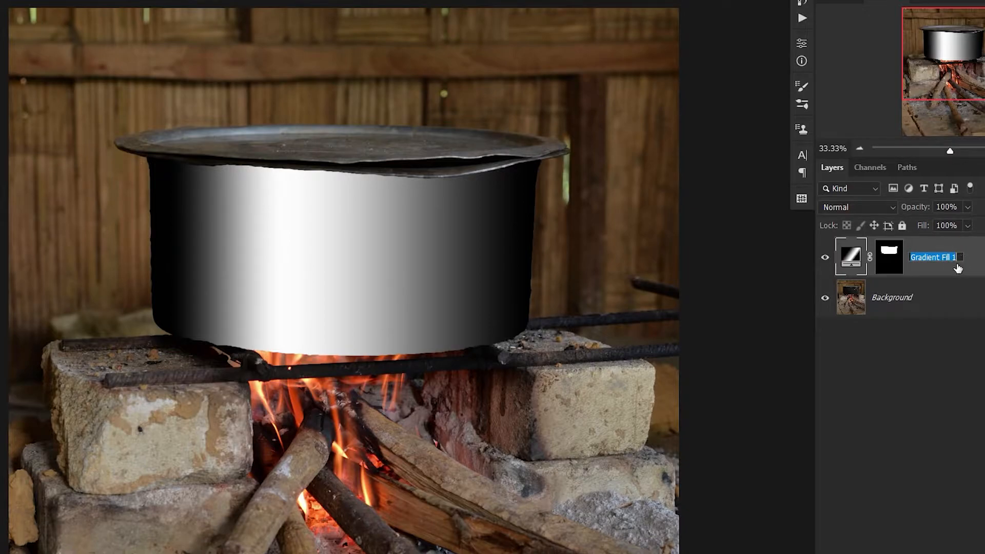
key(Right)
text(be)
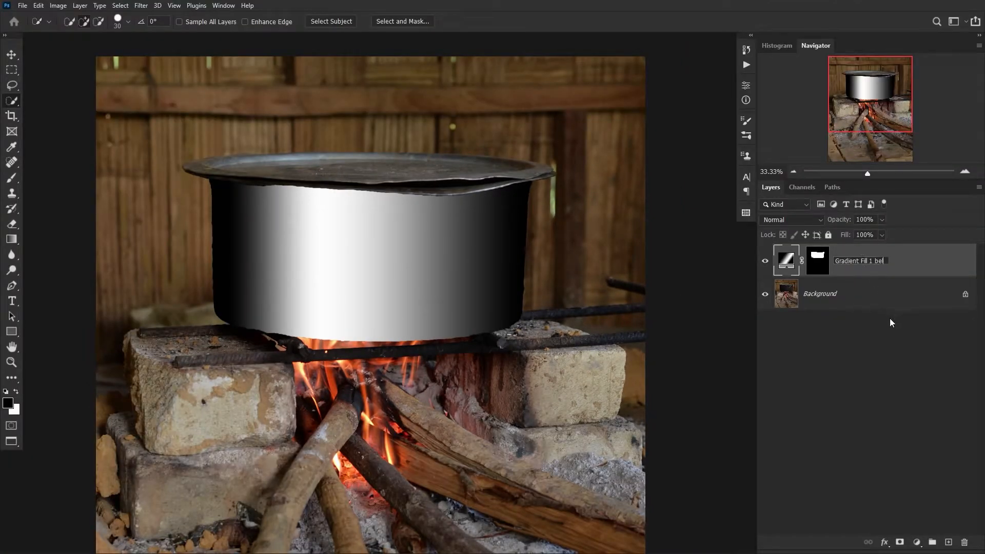
text(l)
click(869, 337)
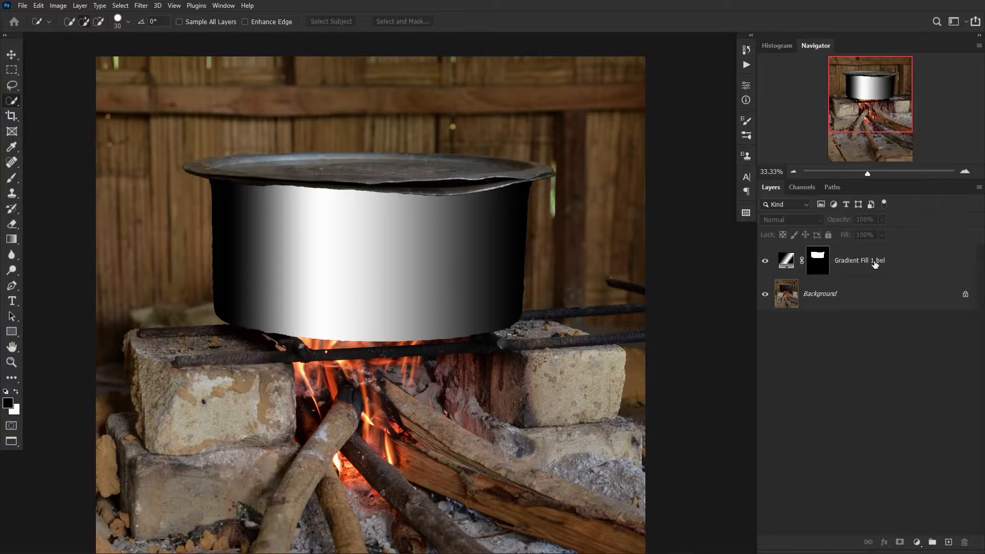
Select the pot's lid on the Background layer with the Quick Selection tool, painting across it from end to end
click(817, 297)
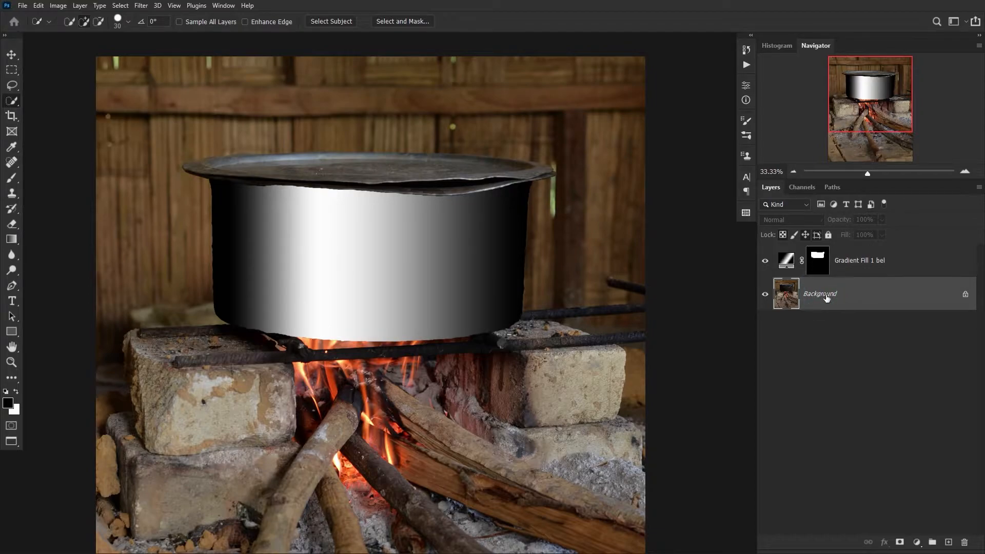
click(12, 101)
click(74, 113)
click(965, 174)
mouse_move(380, 132)
mouse_down()
mouse_move(484, 225)
mouse_move(449, 232)
mouse_up()
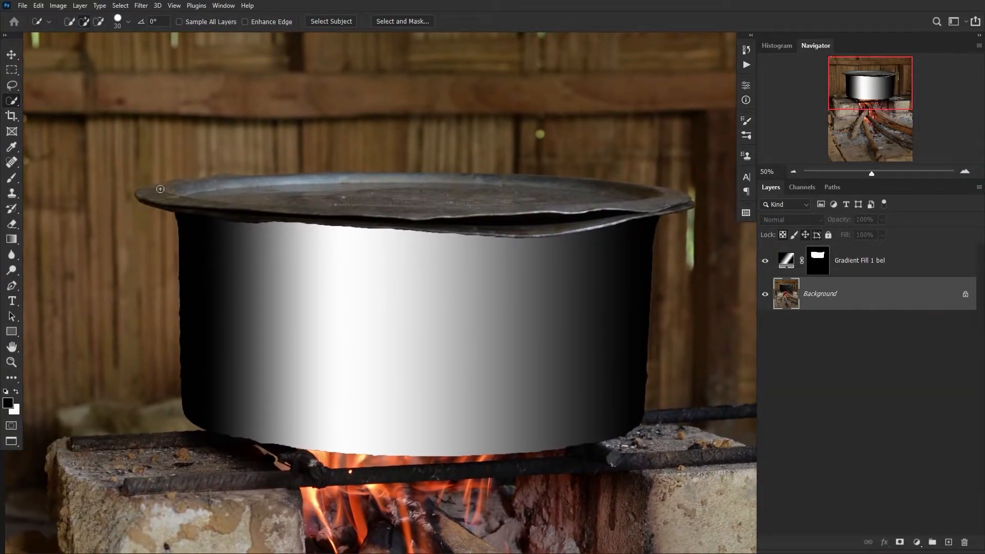
mouse_move(150, 193)
mouse_down()
mouse_move(336, 189)
mouse_move(227, 179)
mouse_move(254, 180)
mouse_up()
drag(353, 185, 545, 189)
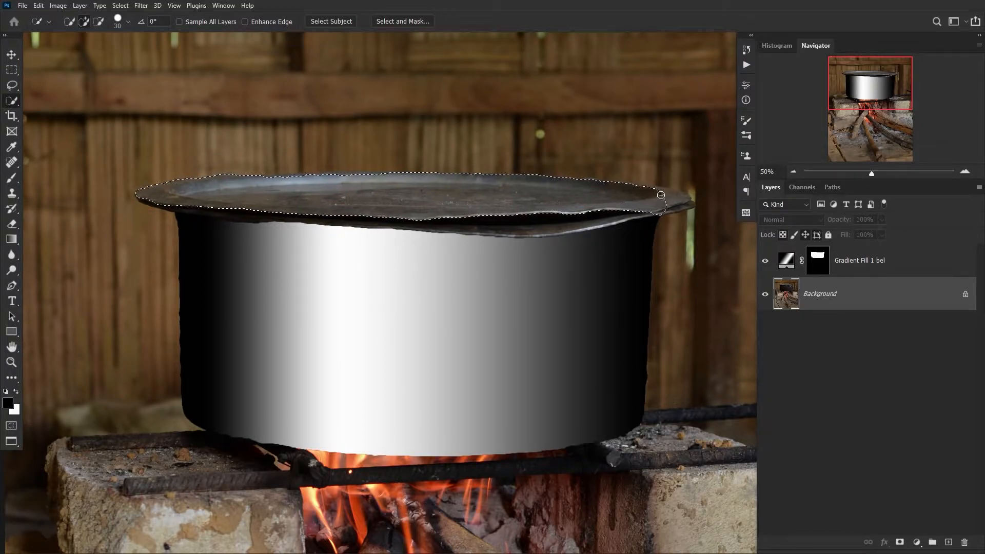
Touch up the lid selection along its upper rim, finishing with the Quick Selection tool in add mode
key(alt)
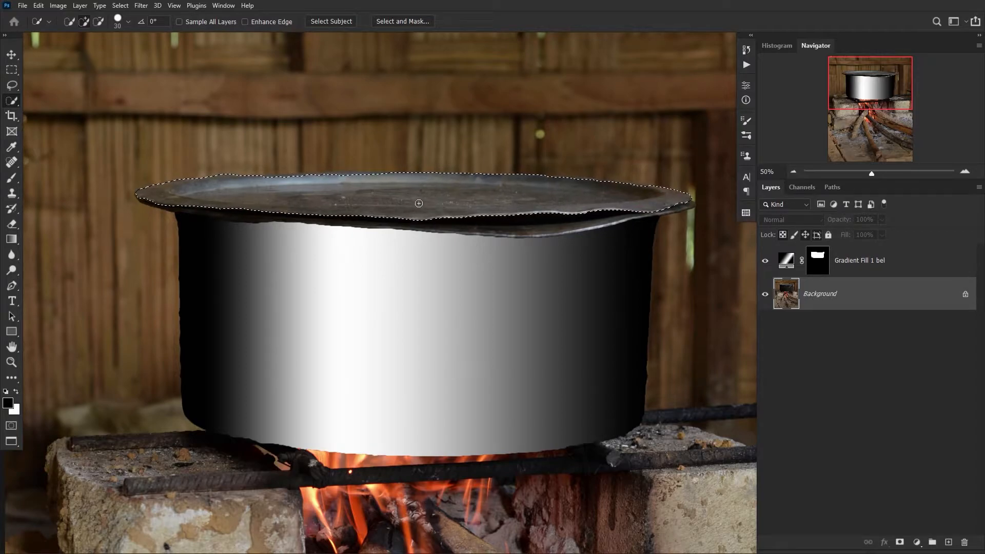
click(98, 22)
click(84, 23)
click(348, 175)
Add a Gradient fill layer over the lid selection using the same black-to-white Metals gradient
click(917, 542)
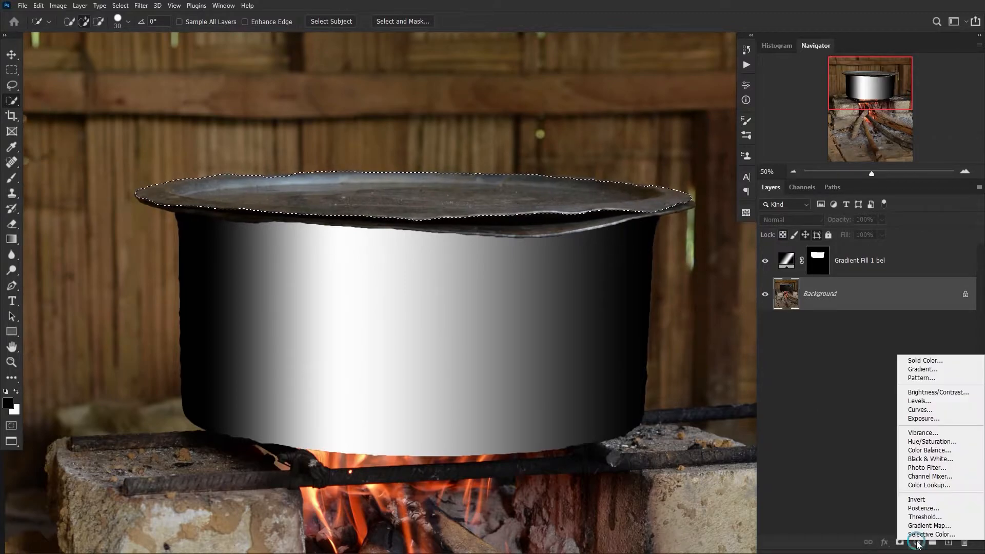
click(936, 370)
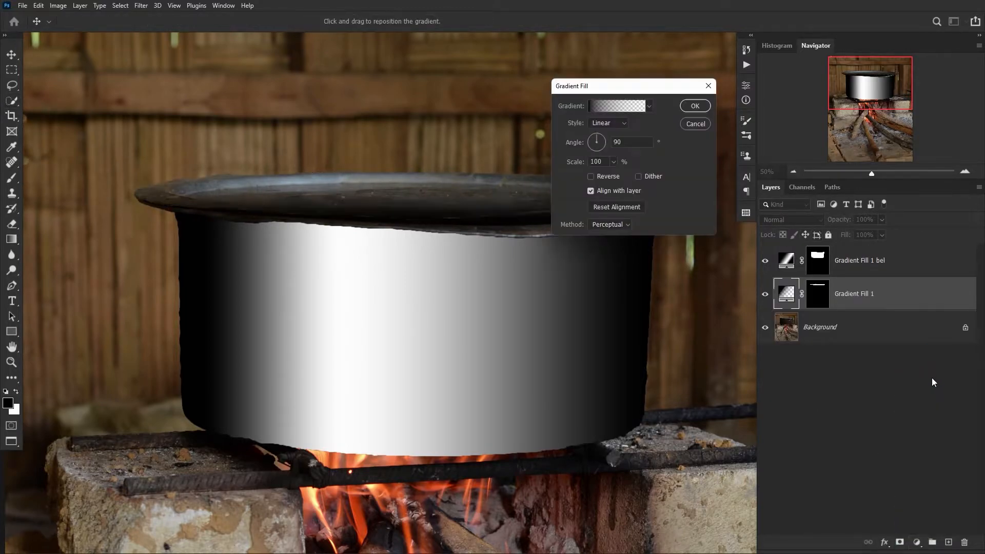
click(649, 107)
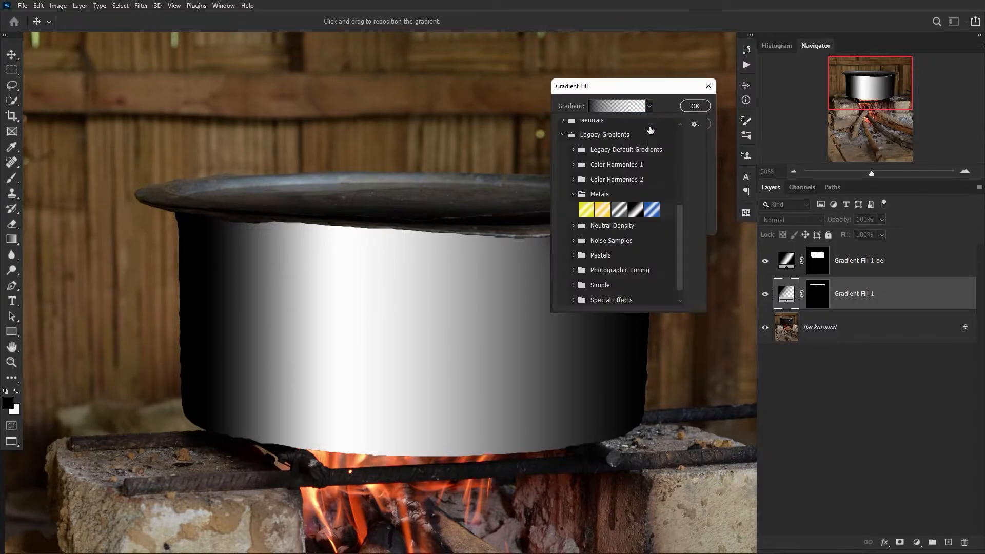
click(636, 211)
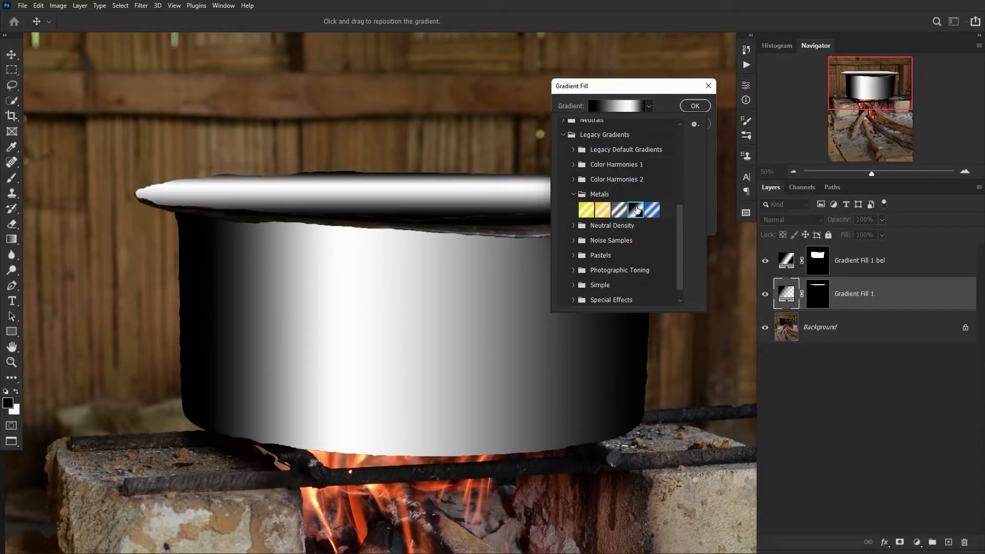
click(709, 184)
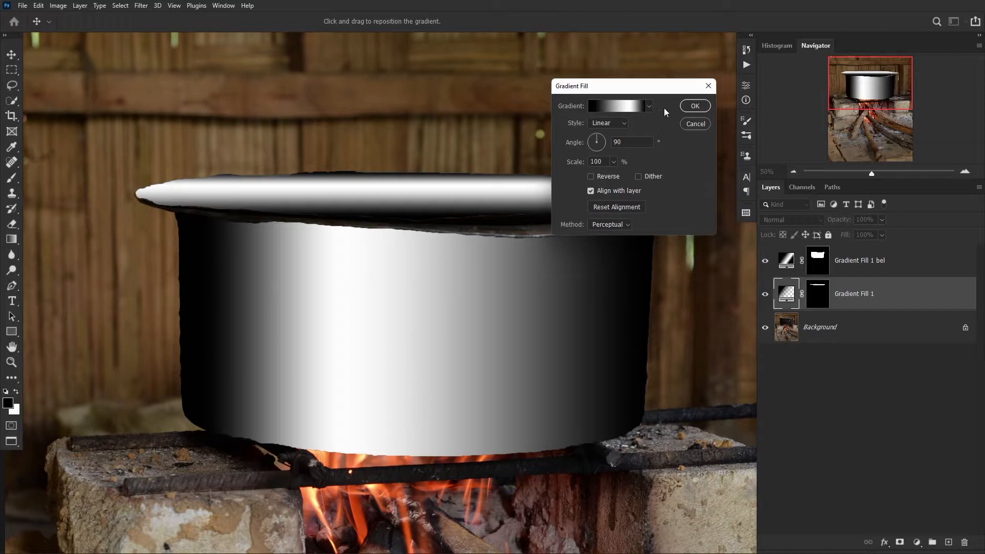
Set the lid gradient's angle to about 10.49° and reposition its highlight across the lid
drag(653, 82, 721, 78)
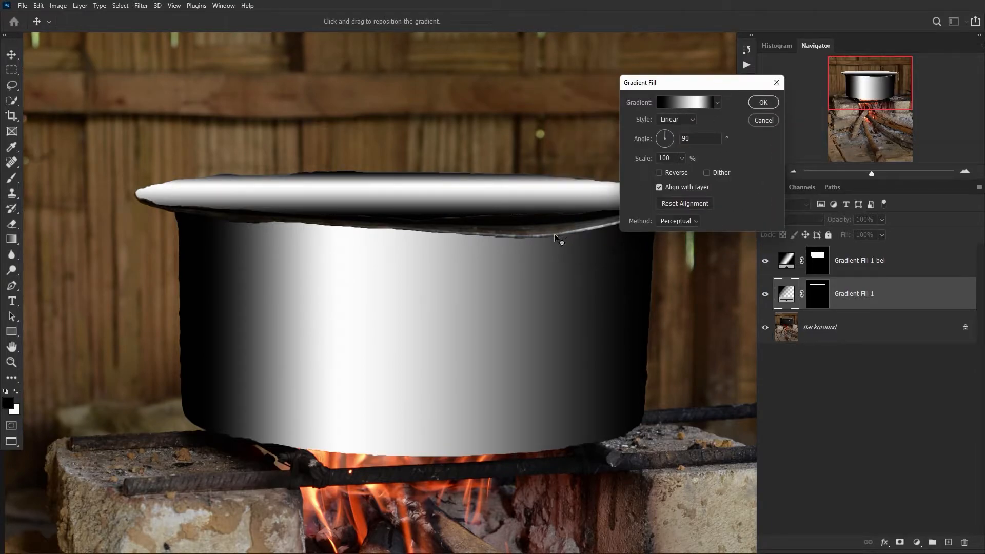
drag(556, 248, 457, 262)
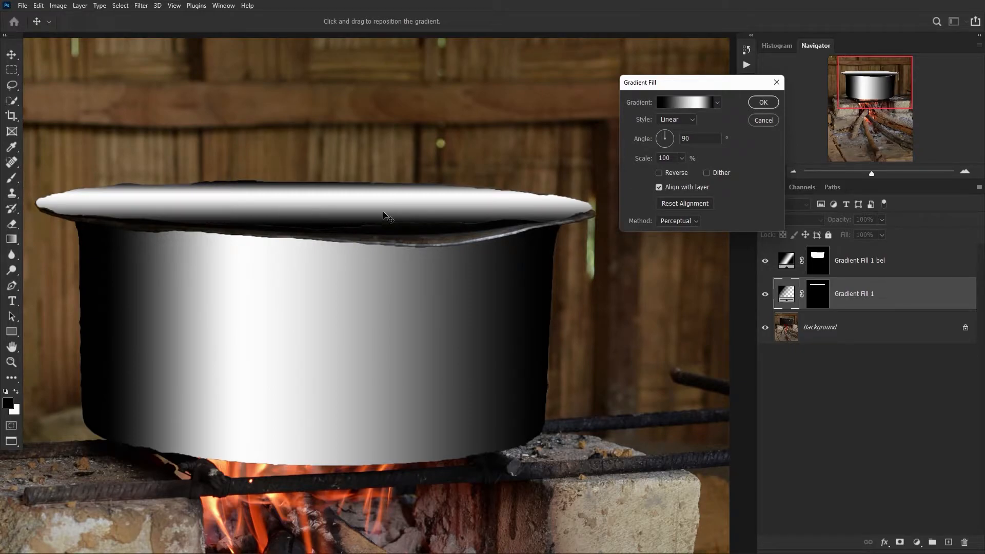
click(671, 137)
click(672, 136)
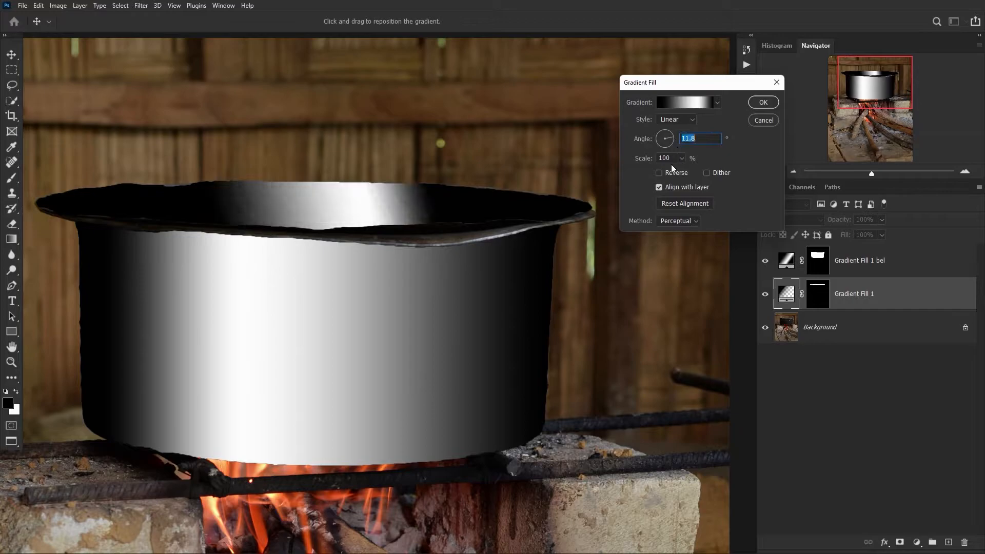
mouse_move(387, 205)
mouse_down()
mouse_move(340, 202)
mouse_move(390, 204)
mouse_up()
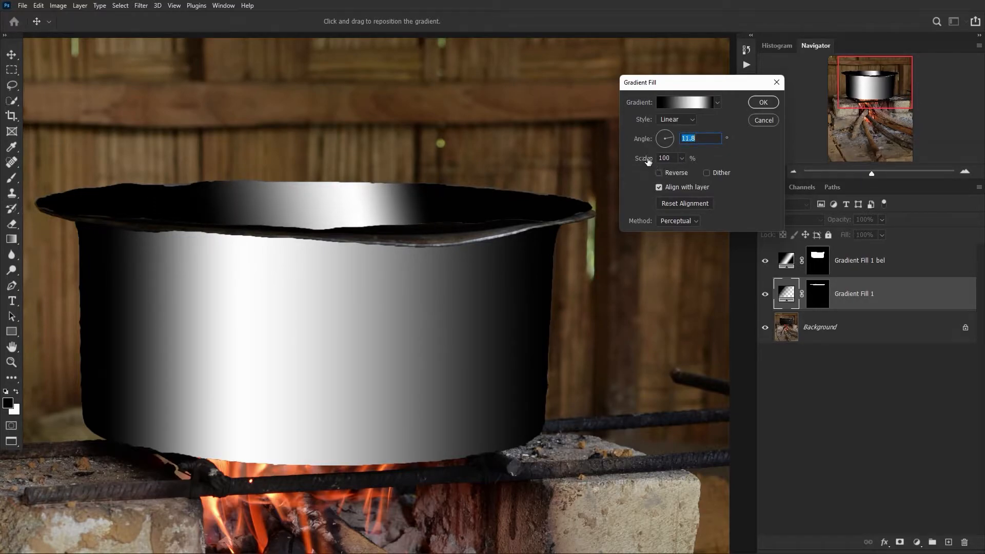
click(672, 137)
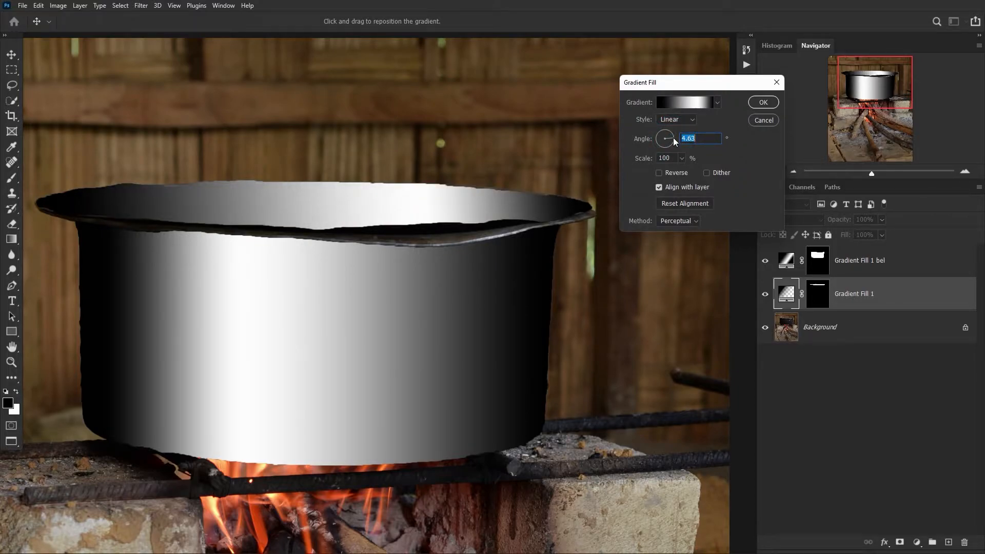
click(674, 137)
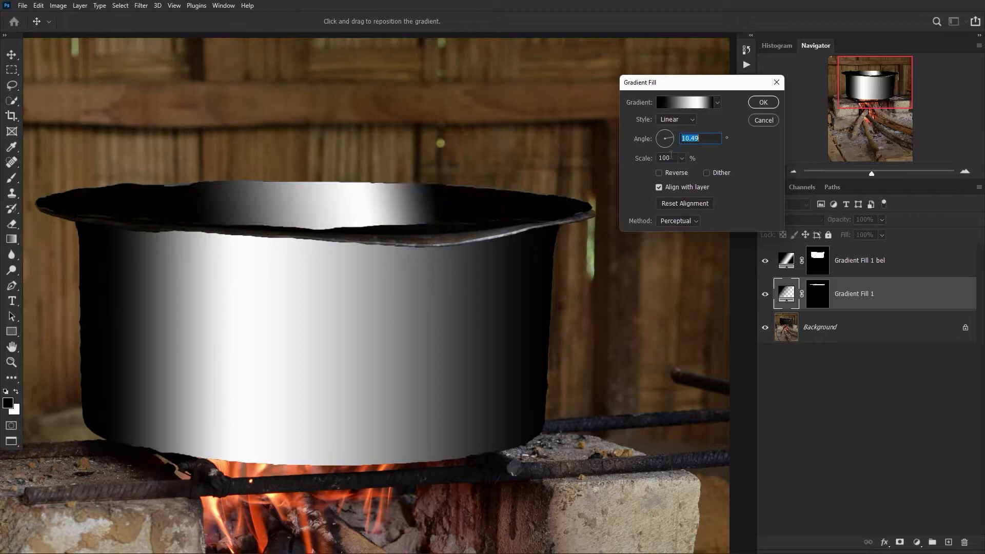
drag(433, 207, 362, 209)
Set the lid gradient's scale to 144% and apply the fill
click(681, 158)
drag(680, 172, 682, 172)
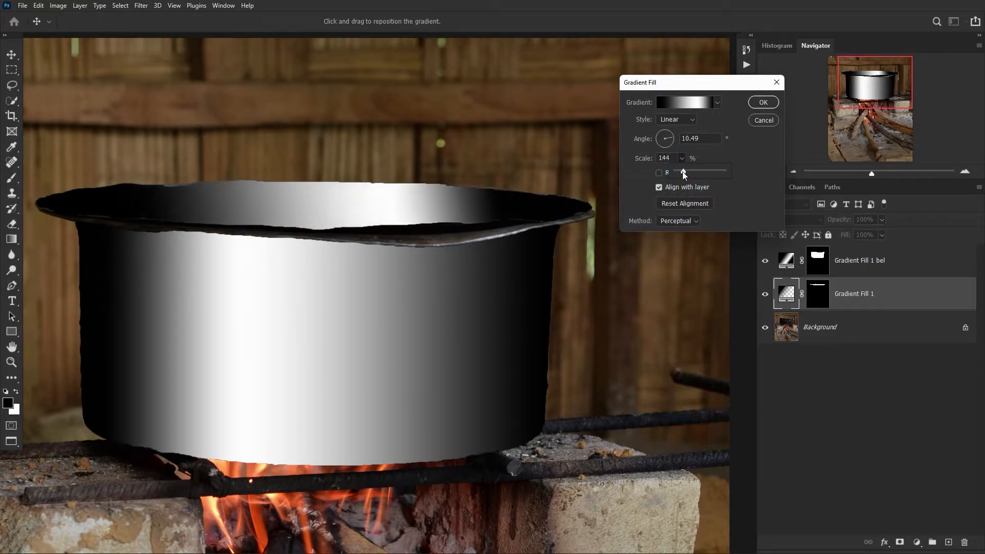
click(762, 162)
click(762, 102)
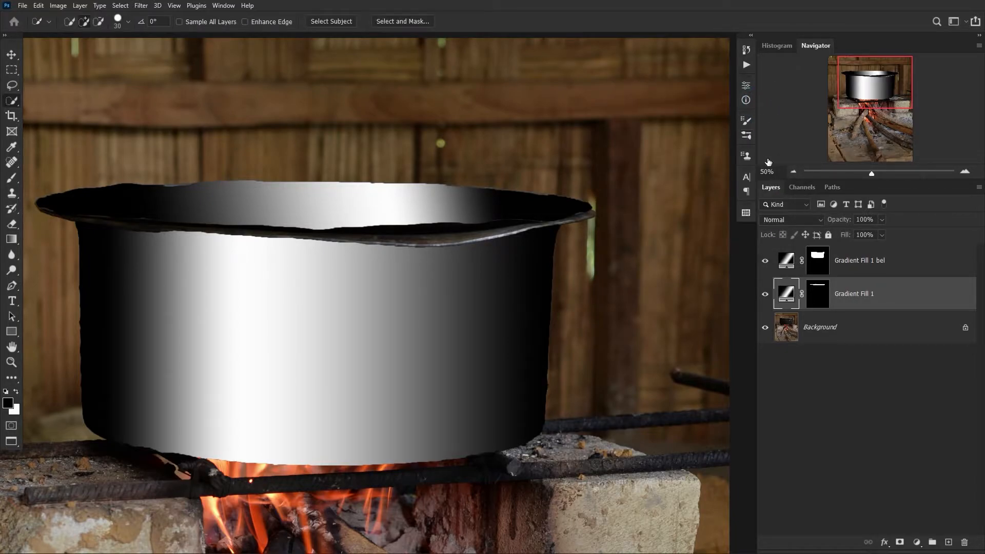
Rename the lid's gradient layer as Gradient Fill 1 chhin and compare the lid with the layer hidden and shown
double_click(857, 294)
key(Right)
text(chhin)
click(878, 320)
click(764, 294)
click(764, 296)
click(765, 296)
click(765, 296)
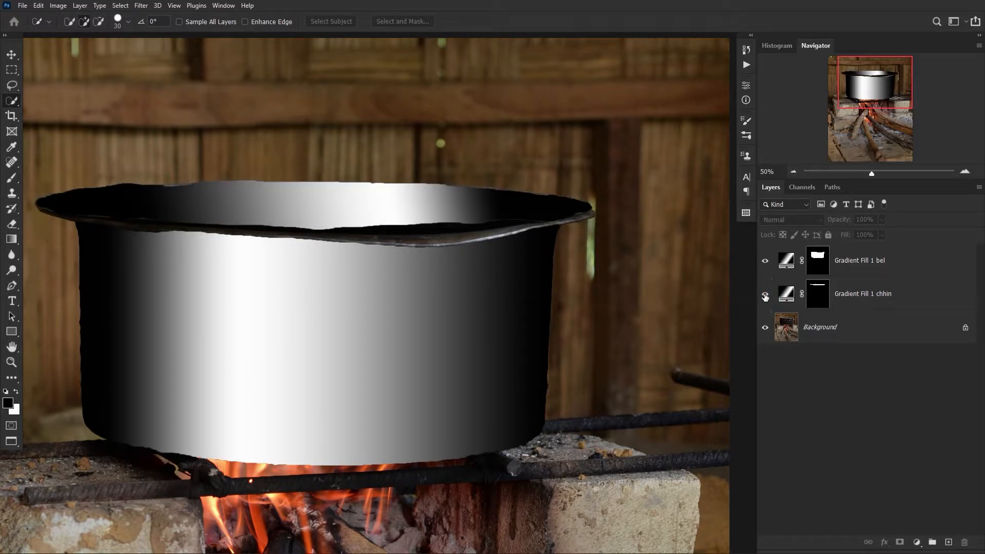
Compare the pot's body with its Gradient Fill 1 bel layer hidden and shown
click(765, 261)
click(765, 263)
click(766, 264)
click(767, 264)
click(766, 264)
click(766, 264)
click(766, 265)
click(766, 265)
Change the blend mode of the Gradient Fill 1 chhin lid layer to Screen
click(871, 296)
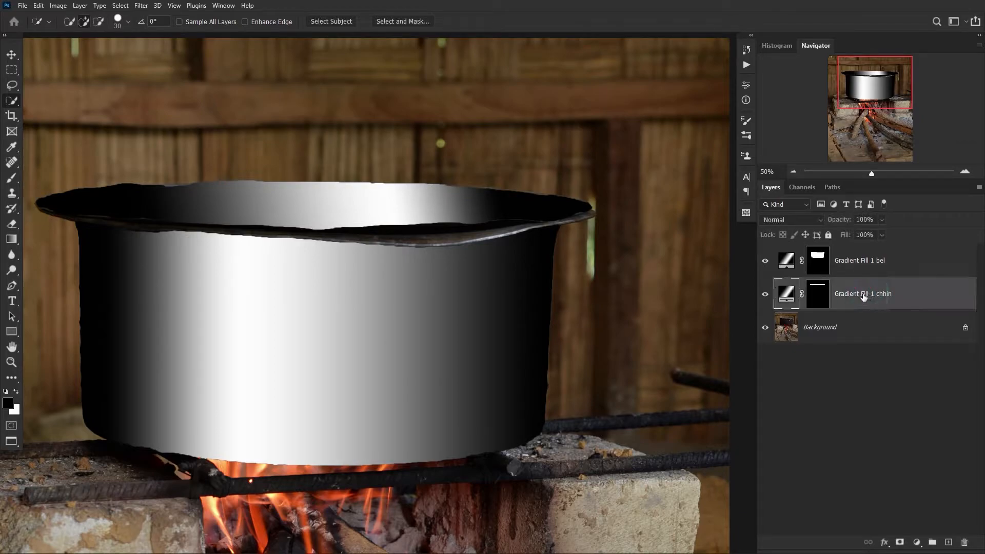
click(878, 296)
click(803, 221)
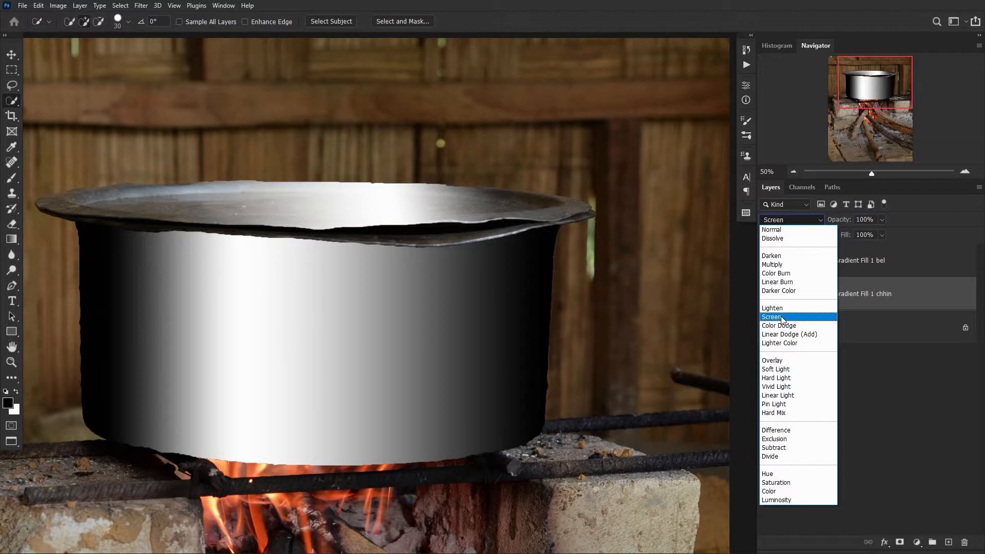
click(782, 319)
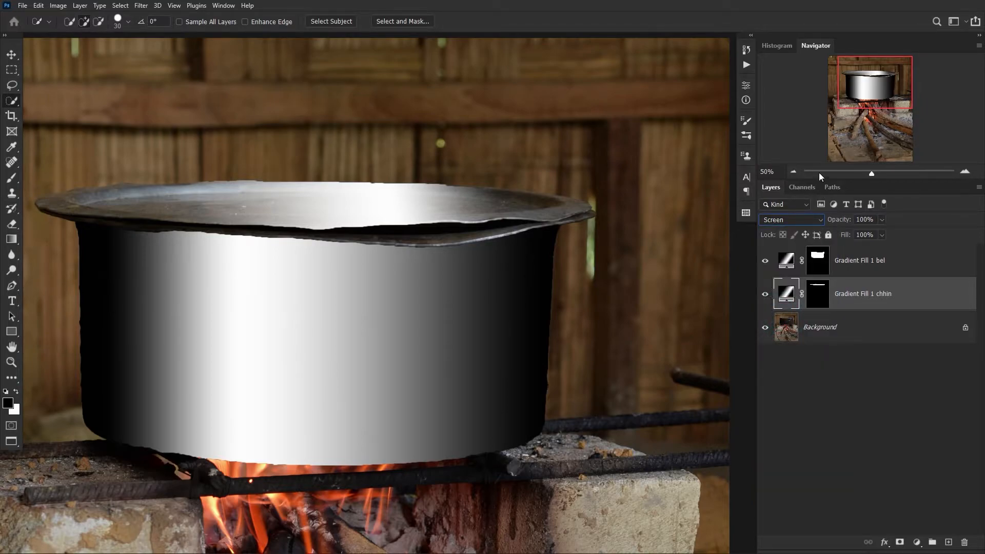
Review the pot within the whole photo and check how it looks without the body gradient layer
click(789, 171)
click(790, 172)
click(790, 173)
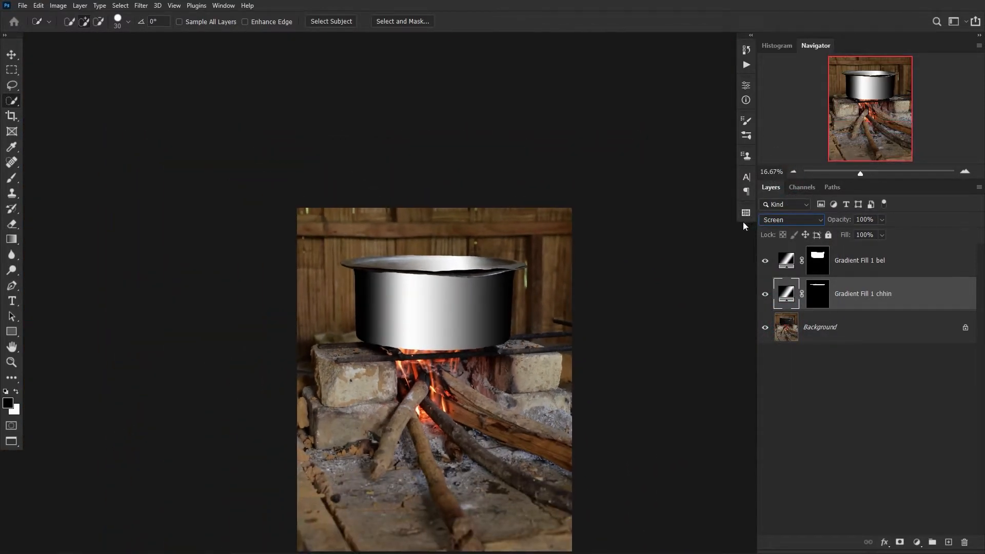
drag(532, 303, 456, 262)
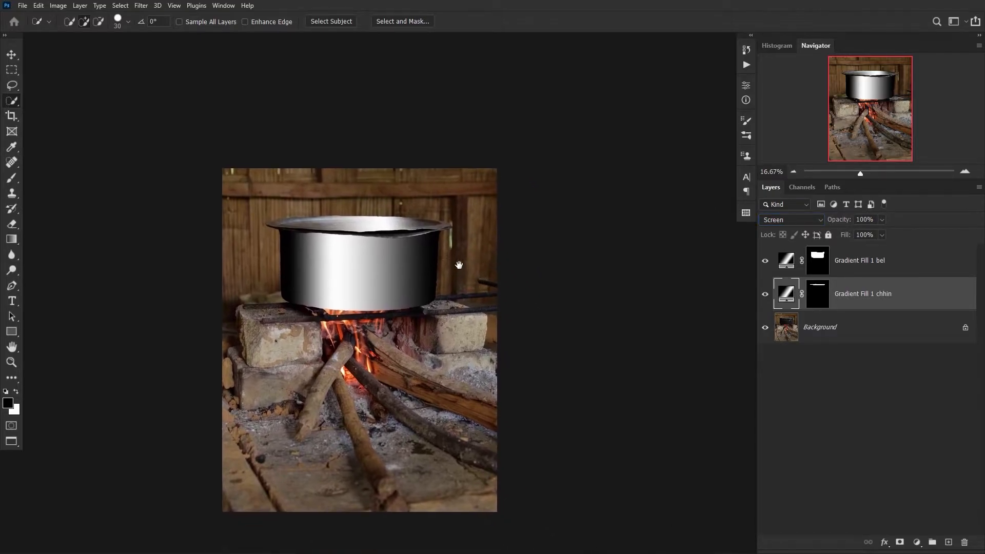
click(961, 174)
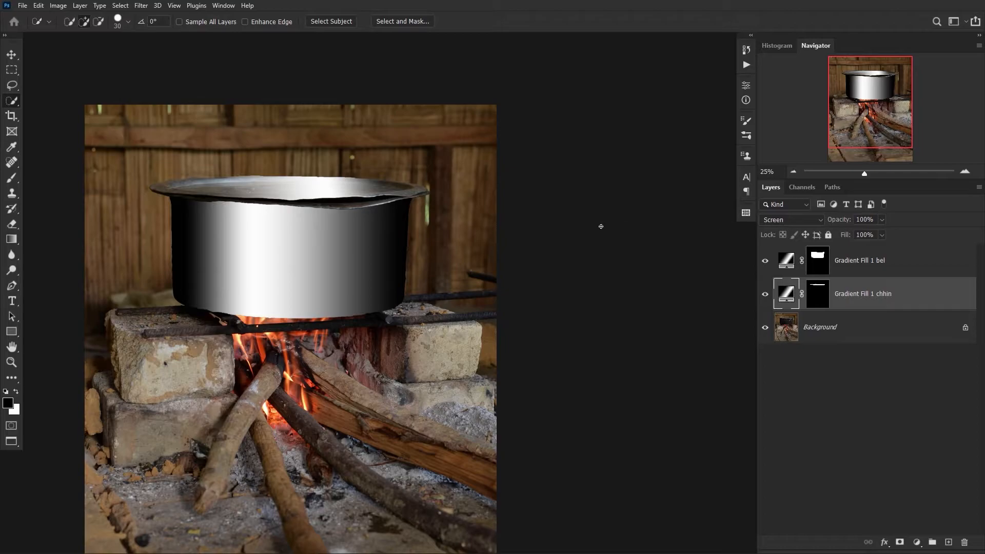
drag(425, 235, 509, 235)
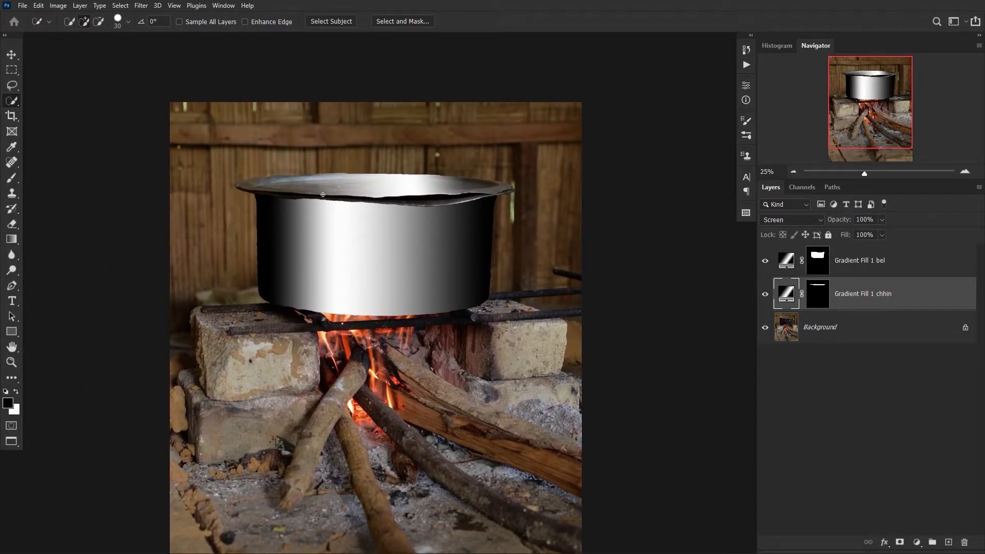
click(764, 260)
click(764, 260)
click(765, 261)
click(765, 260)
Shift the lid gradient's highlight slightly toward the middle of the lid and apply the fill
double_click(785, 293)
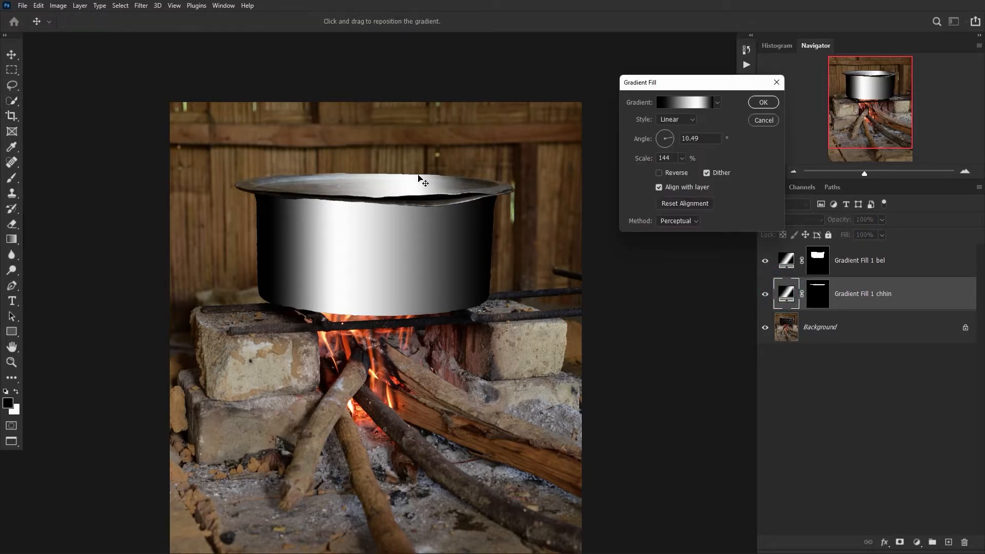
drag(402, 187, 395, 189)
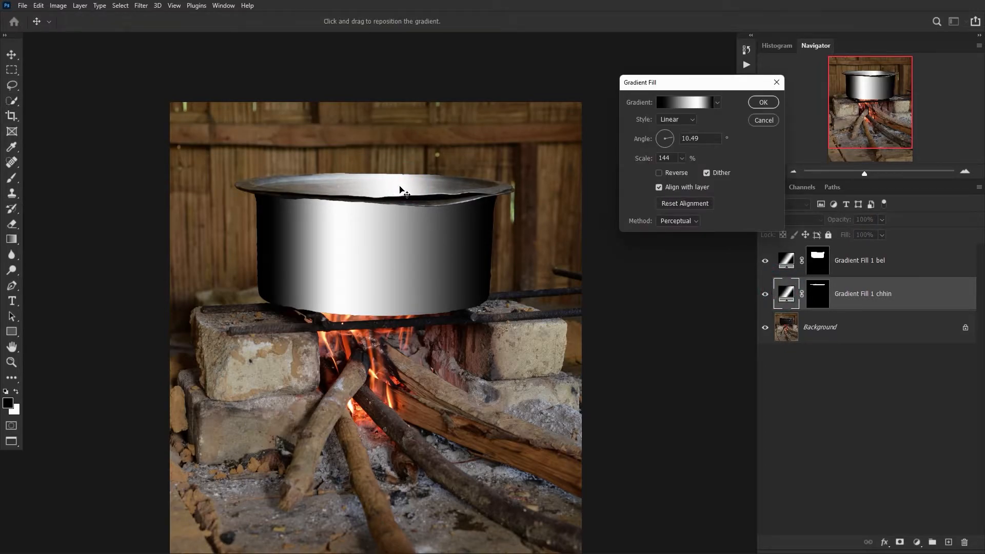
click(762, 102)
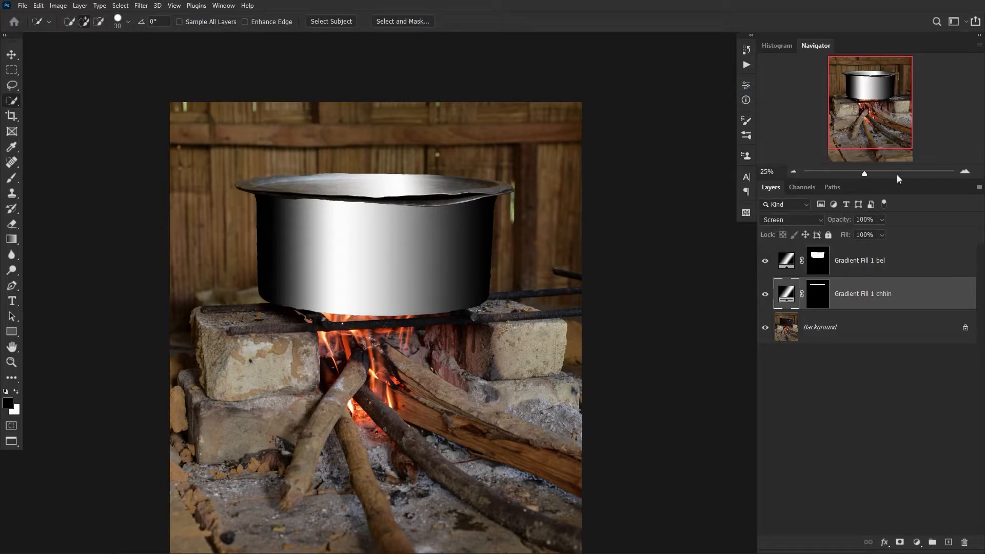
Inspect the body gradient's lower edge above the flames and iron bar up close
click(965, 172)
click(965, 172)
click(964, 171)
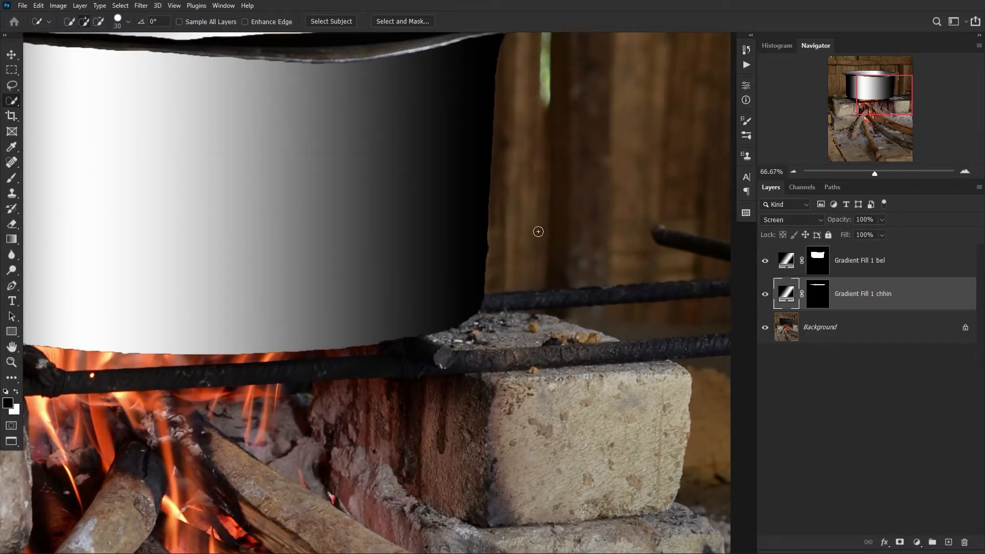
drag(532, 226, 713, 185)
click(965, 172)
click(965, 172)
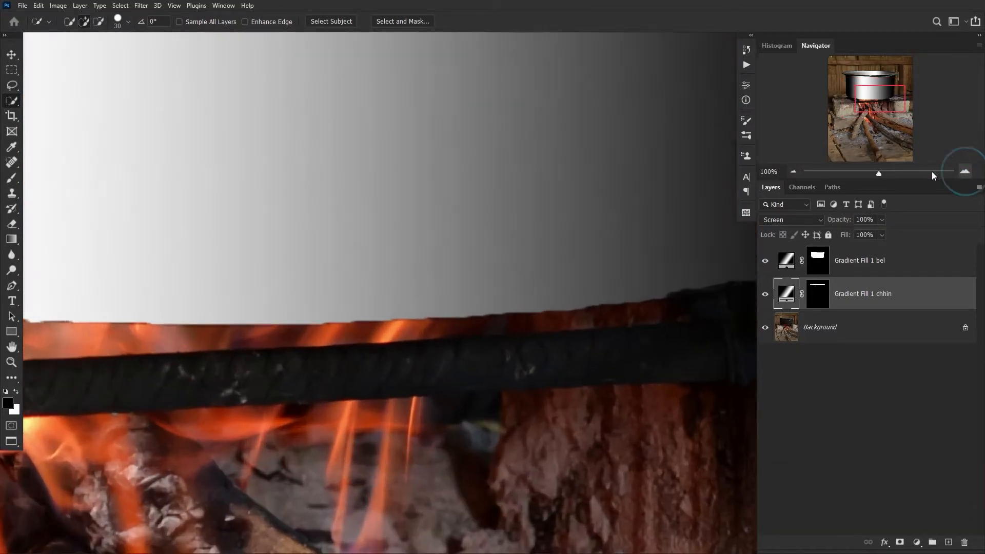
drag(339, 327, 624, 262)
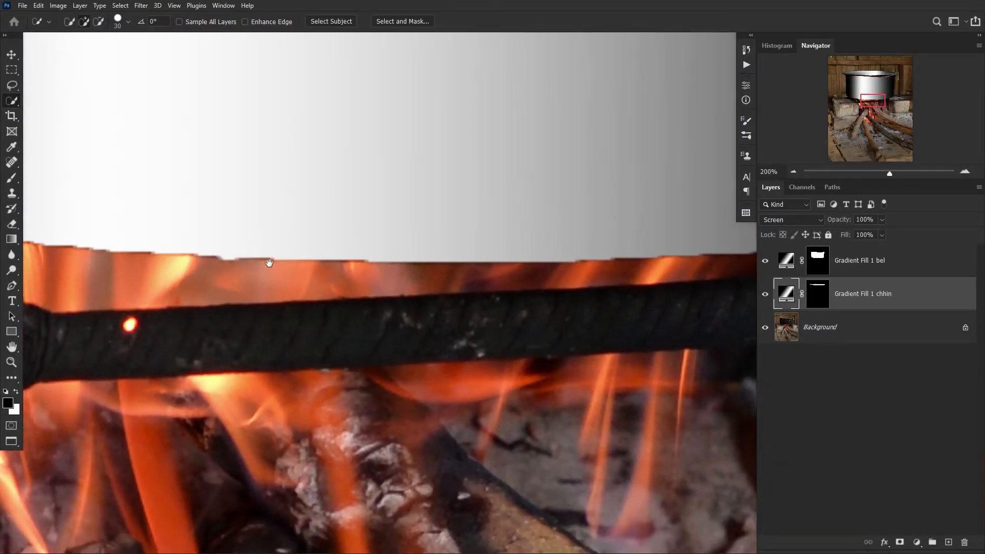
drag(455, 268, 350, 260)
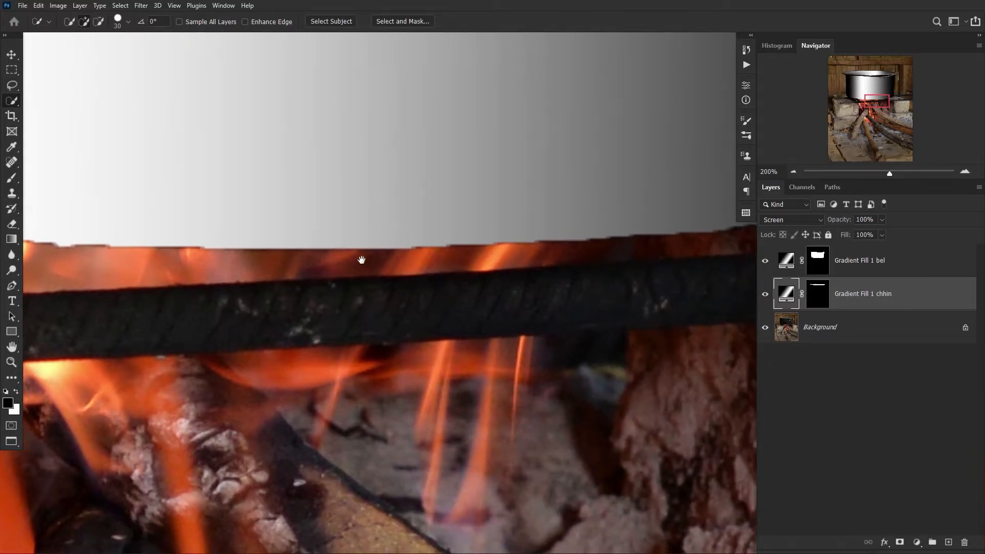
click(792, 171)
click(793, 172)
drag(600, 217, 576, 220)
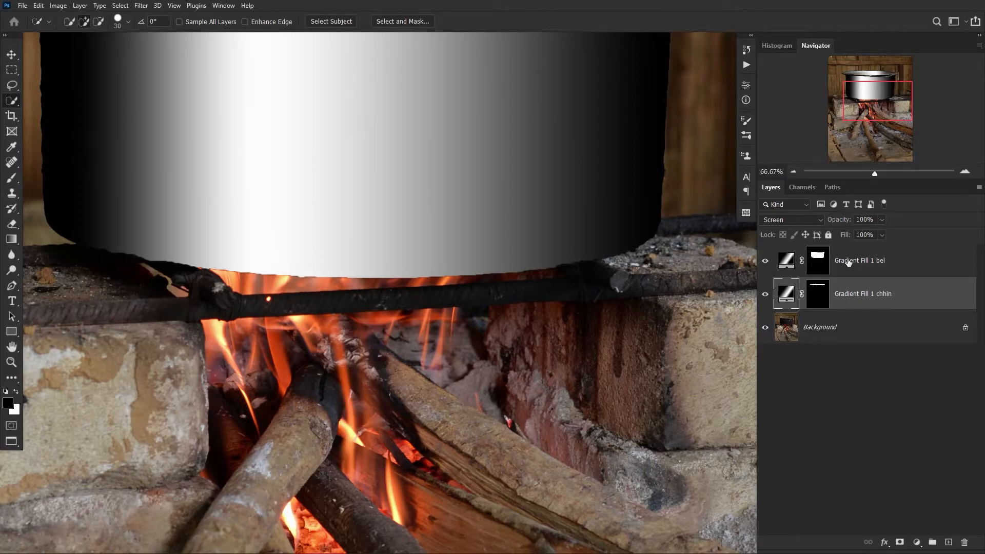
Select the mask of the Gradient Fill 1 bel layer and ready the Brush tool with black as the foreground color
click(871, 263)
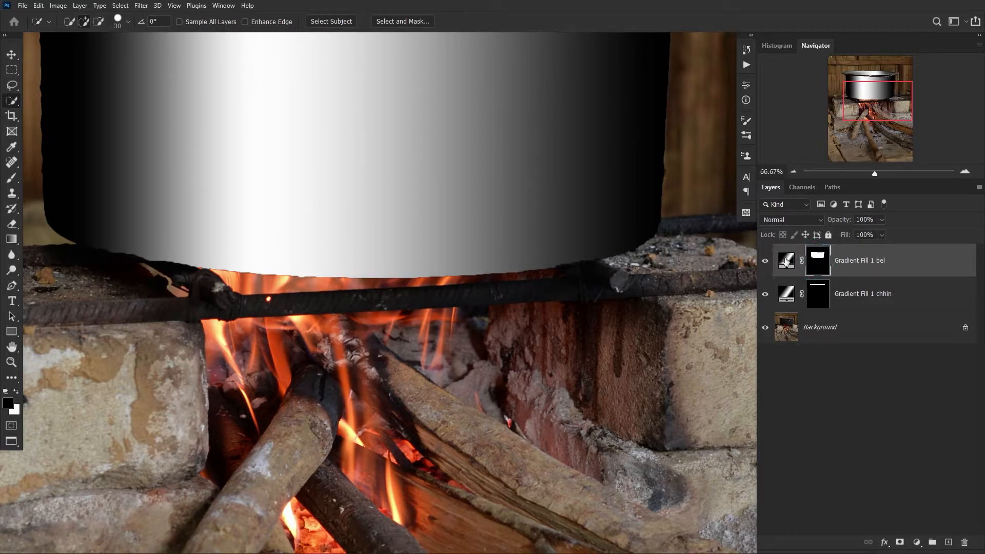
click(818, 265)
click(13, 179)
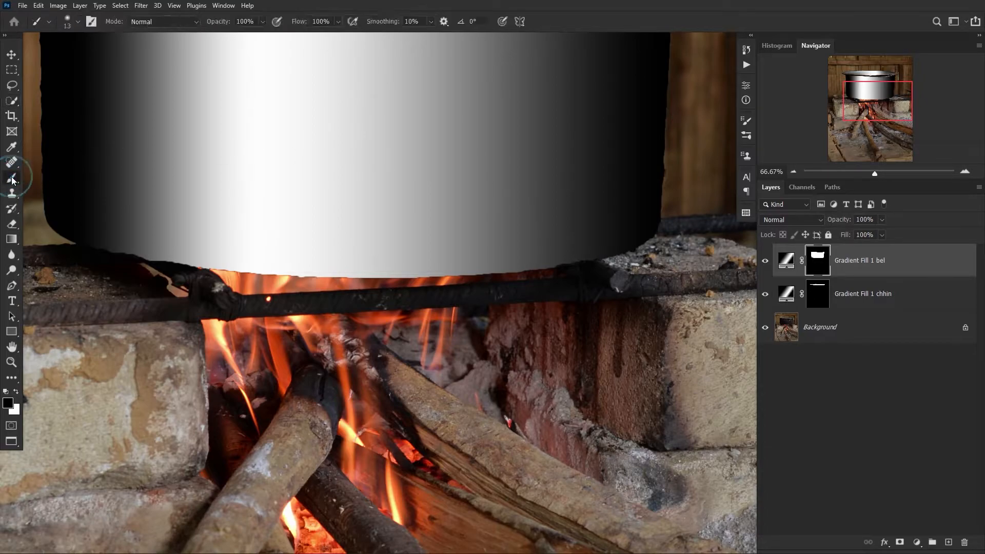
click(74, 178)
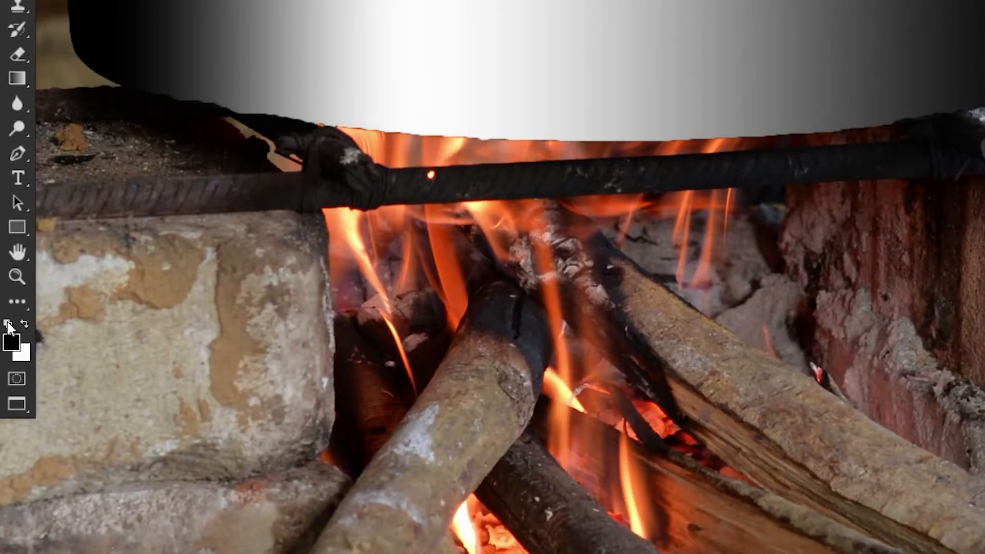
key(x)
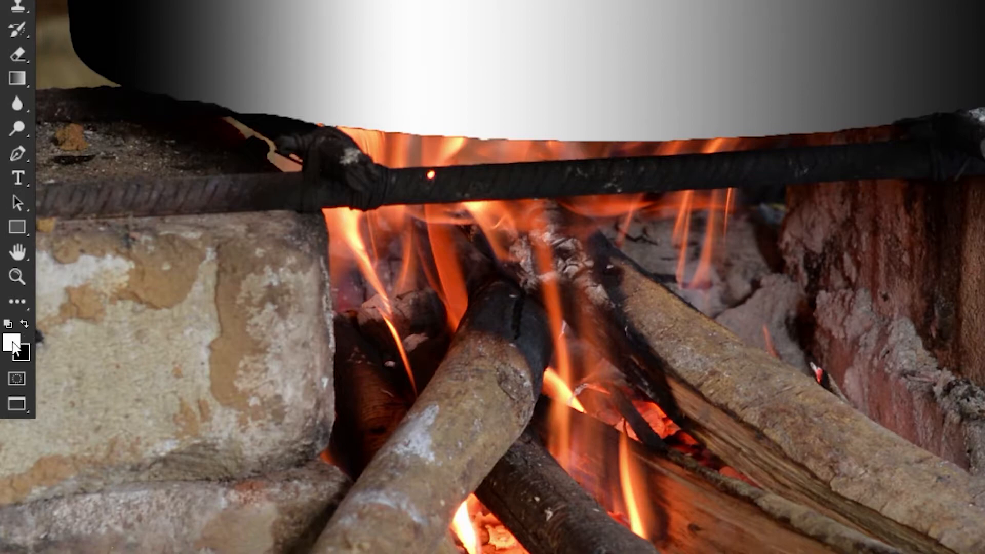
click(25, 324)
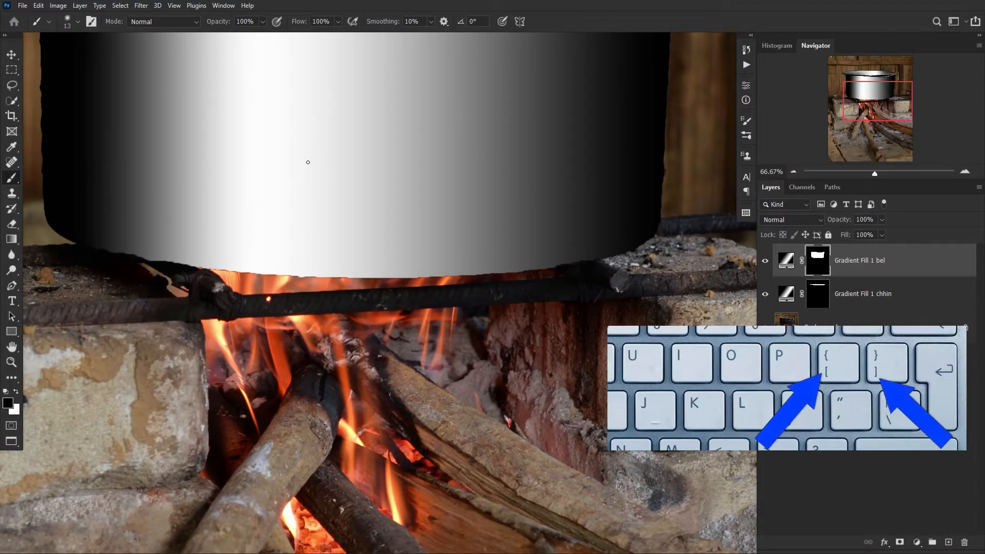
Set the brush size to 50 px for refining the body mask
key(bracketright)
key(bracketright)
key(bracketright)
key(bracketright)
key(bracketright)
key(bracketright)
key(bracketright)
key(bracketright)
key(bracketright)
key(bracketright)
key(bracketright)
key(bracketright)
key(bracketright)
key(bracketright)
key(bracketright)
key(bracketright)
key(bracketright)
key(bracketright)
key(bracketright)
key(bracketright)
key(bracketleft)
key(bracketleft)
key(bracketleft)
key(bracketleft)
key(bracketleft)
key(bracketleft)
key(bracketleft)
key(bracketleft)
key(bracketleft)
key(bracketleft)
key(bracketleft)
key(bracketleft)
click(77, 22)
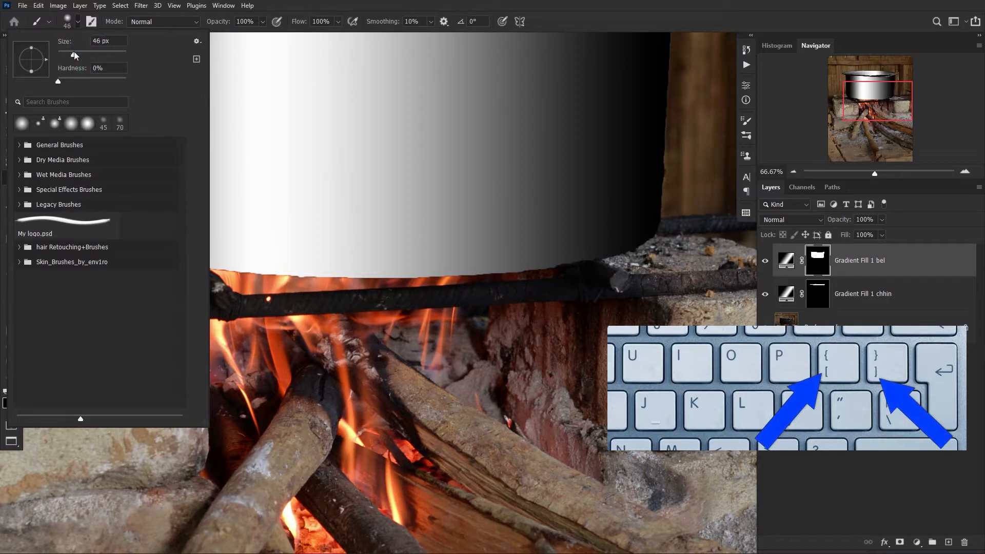
click(561, 14)
key(bracketleft)
key(bracketleft)
key(bracketleft)
key(bracketleft)
key(bracketleft)
key(bracketleft)
key(bracketleft)
key(bracketleft)
key(bracketright)
key(bracketright)
key(bracketright)
key(bracketright)
key(bracketright)
key(bracketright)
key(bracketright)
key(bracketright)
key(bracketright)
key(bracketright)
key(bracketright)
key(bracketright)
key(bracketright)
key(bracketright)
key(bracketright)
key(bracketright)
key(bracketright)
key(bracketright)
key(bracketright)
key(bracketright)
key(bracketleft)
key(bracketleft)
key(bracketleft)
key(bracketleft)
key(bracketleft)
key(bracketleft)
key(bracketleft)
key(bracketleft)
key(bracketleft)
key(bracketleft)
key(bracketleft)
key(bracketleft)
key(bracketleft)
key(bracketleft)
key(bracketleft)
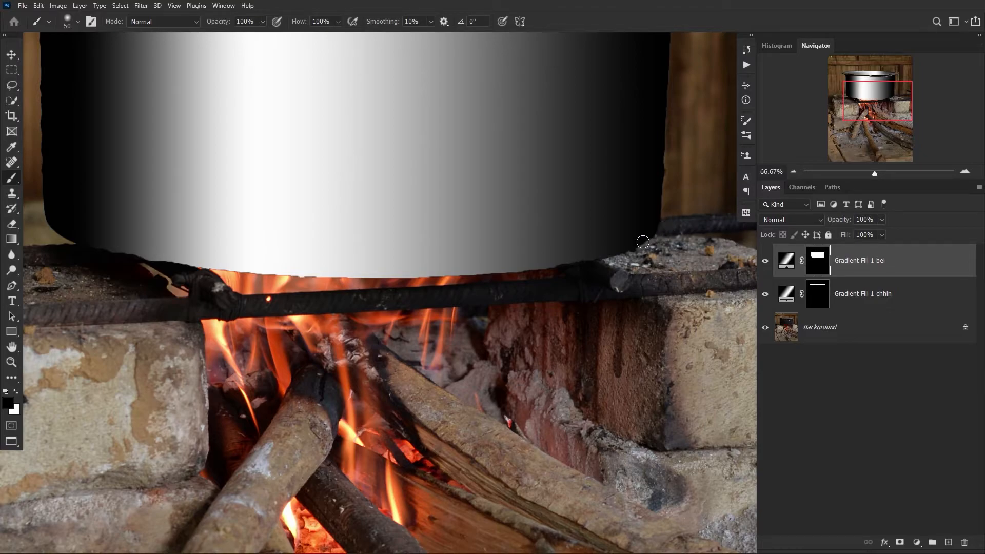
Paint black on the body mask along the pot's curved bottom edge to soften the gradient's border
mouse_move(662, 220)
mouse_down()
mouse_move(628, 256)
mouse_move(634, 251)
mouse_up()
mouse_move(462, 270)
mouse_down()
mouse_move(562, 269)
mouse_move(362, 281)
mouse_move(182, 269)
mouse_up()
mouse_move(61, 237)
mouse_down()
mouse_move(184, 266)
mouse_move(457, 279)
mouse_up()
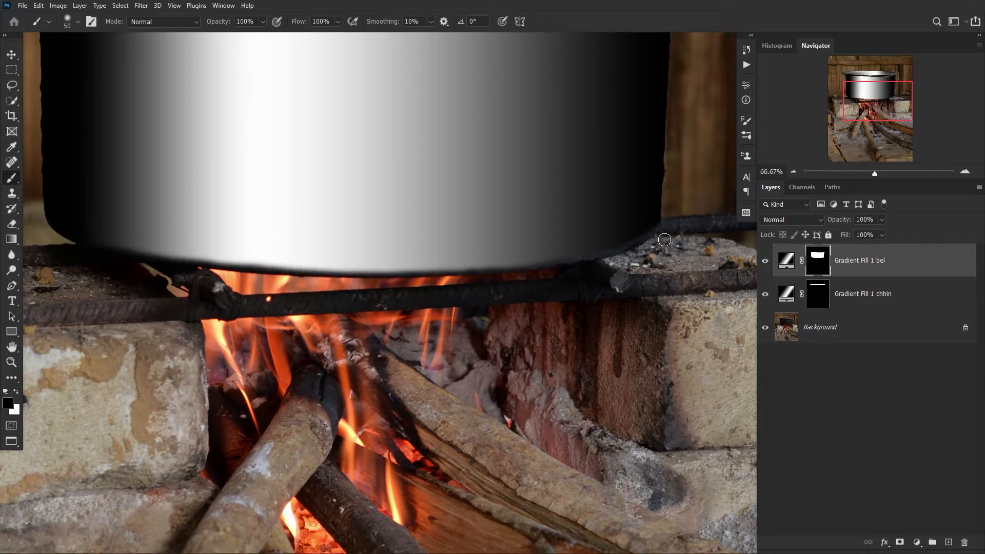
Paint black on the body mask along the pot's upper edge just below the rim to blend the gradient
drag(242, 184, 464, 339)
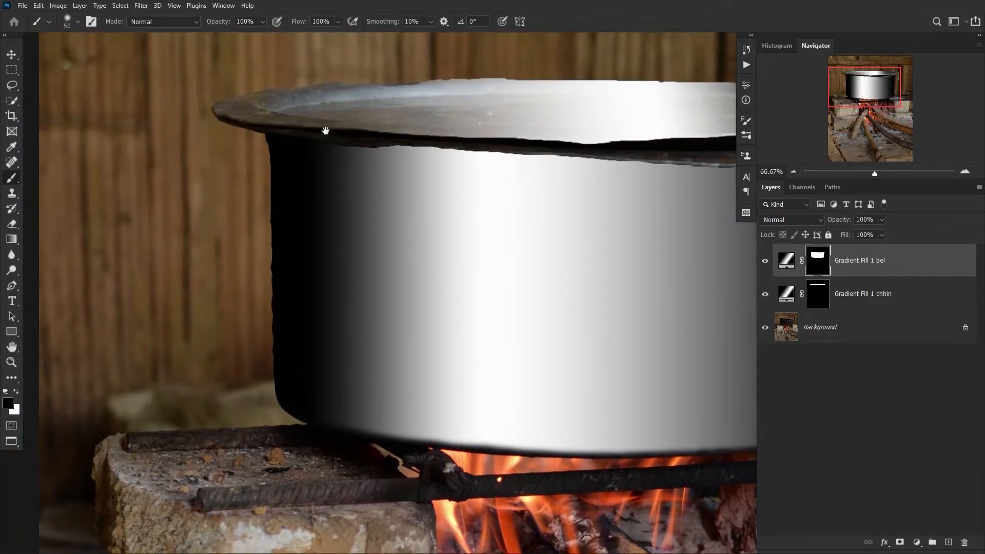
drag(384, 143, 516, 149)
mouse_move(570, 204)
mouse_down()
mouse_move(473, 213)
mouse_move(454, 204)
mouse_up()
mouse_move(401, 149)
mouse_down()
mouse_move(528, 157)
mouse_move(434, 148)
mouse_up()
mouse_move(518, 158)
mouse_down()
mouse_move(633, 166)
mouse_move(663, 157)
mouse_up()
drag(553, 160, 508, 154)
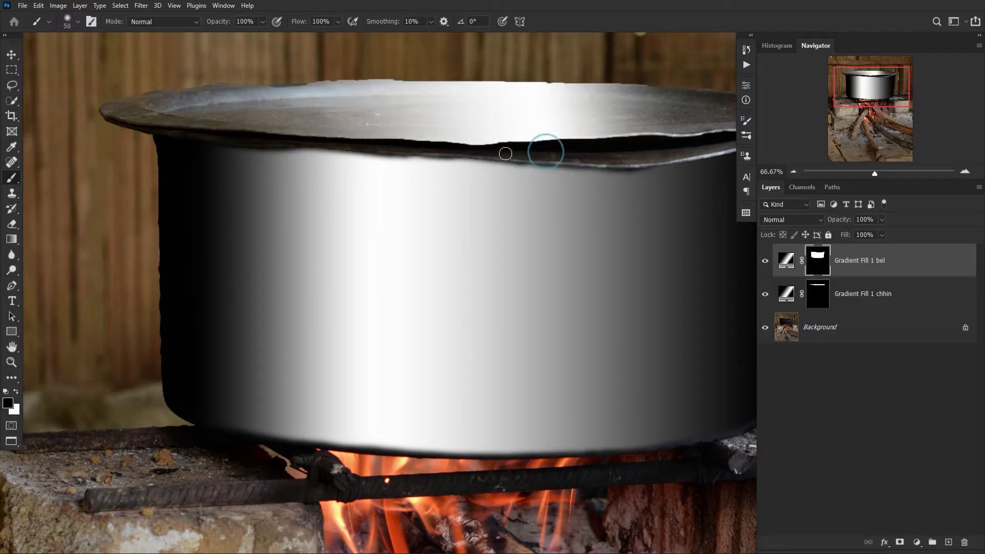
drag(598, 149, 455, 154)
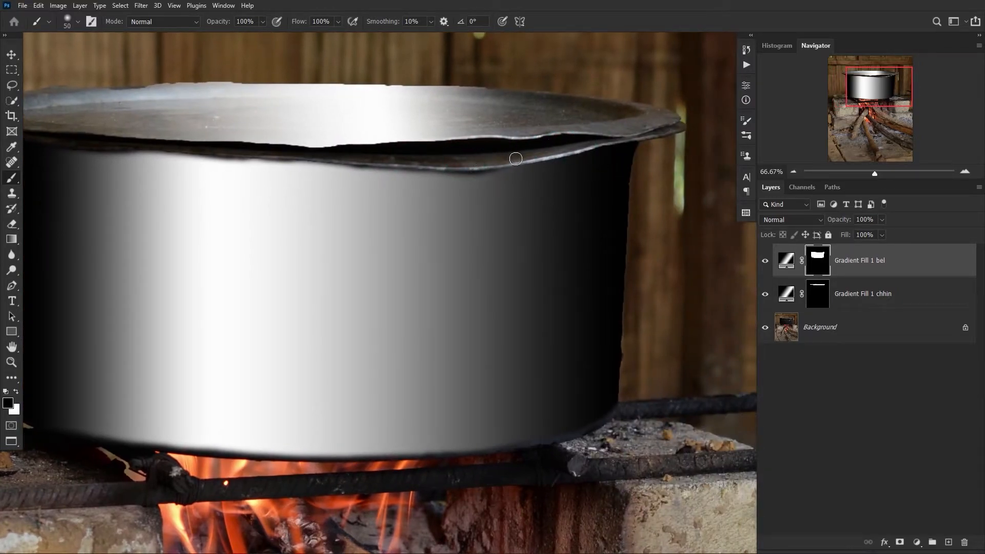
Select the Gradient Fill 1 chhin mask and paint black along the lid's back and front edges to soften the gradient
click(871, 296)
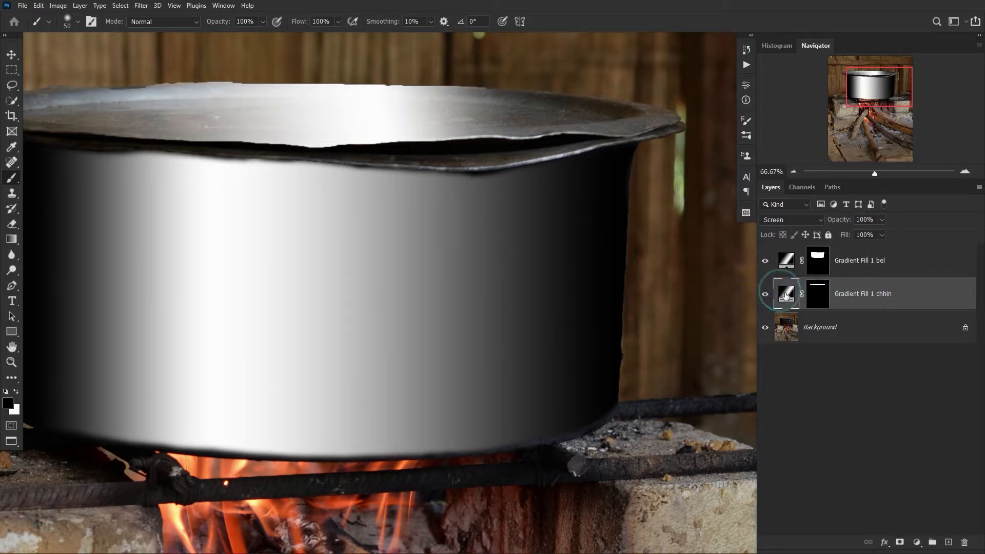
click(815, 300)
drag(420, 205, 642, 297)
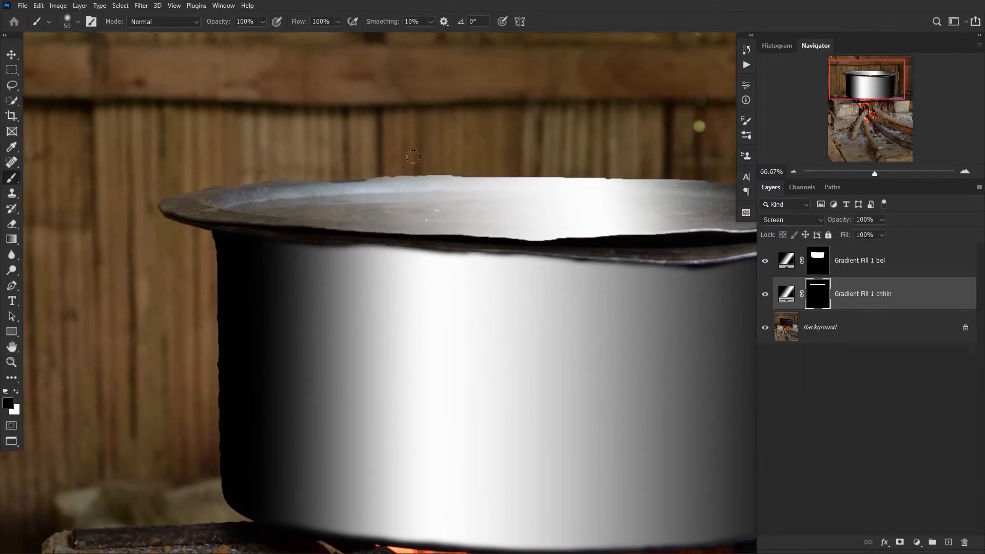
drag(354, 166, 453, 169)
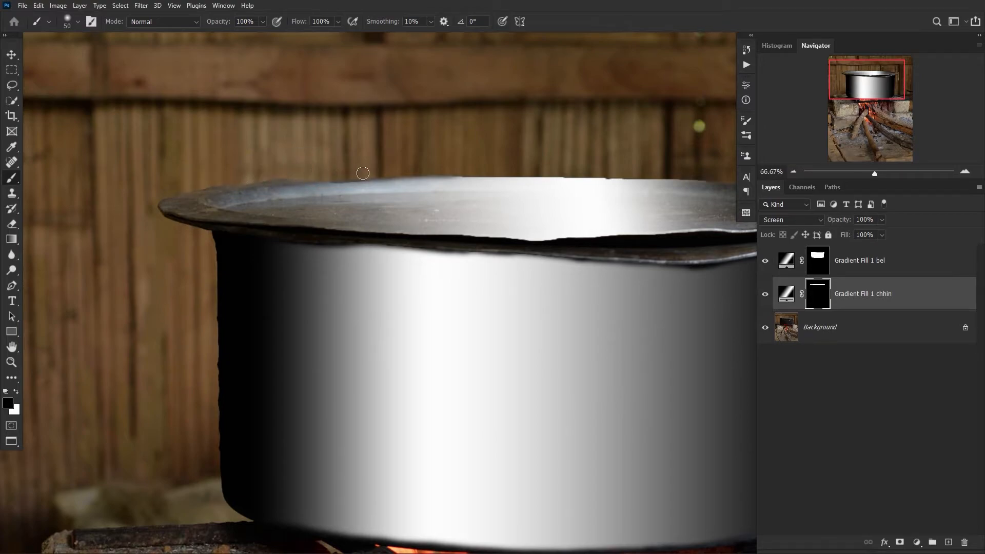
mouse_move(440, 166)
mouse_down()
mouse_move(625, 177)
mouse_move(428, 126)
mouse_up()
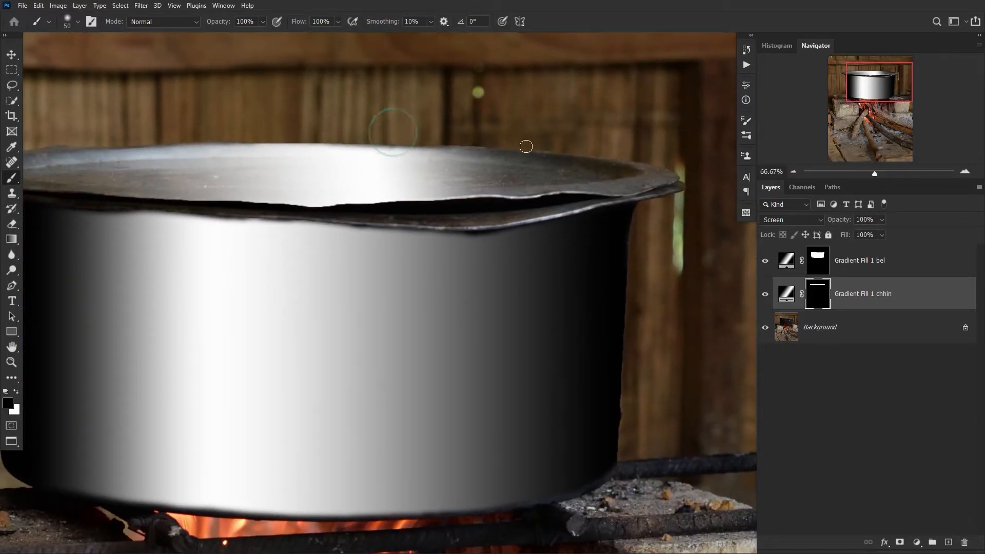
mouse_move(486, 199)
mouse_down()
mouse_move(240, 207)
mouse_move(250, 210)
mouse_up()
Paint out a patch of the lid's highlight on its mask in black and restore it with white
mouse_move(345, 185)
mouse_down()
mouse_move(313, 193)
mouse_move(370, 209)
mouse_up()
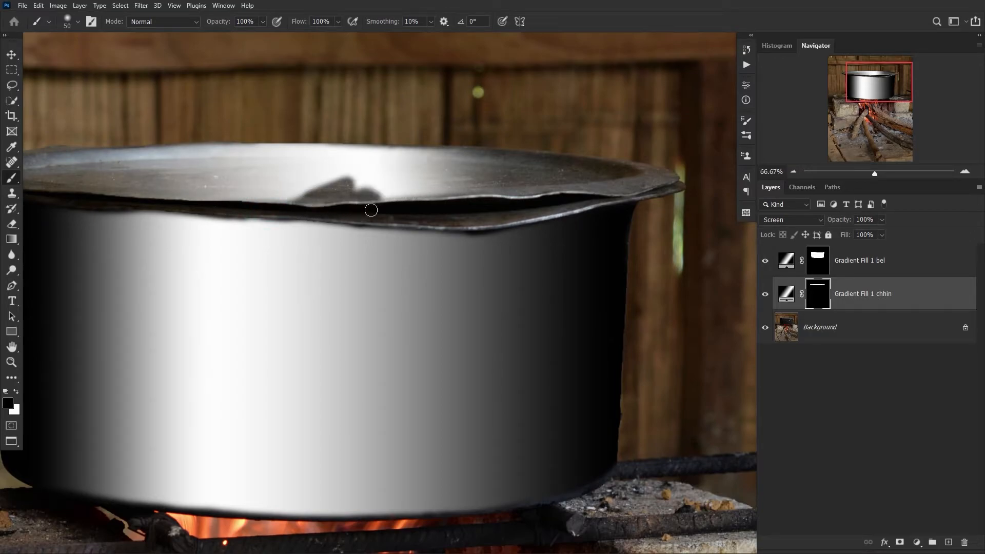
mouse_move(318, 176)
mouse_down()
mouse_move(351, 192)
mouse_move(357, 175)
mouse_move(309, 198)
mouse_move(268, 193)
mouse_move(382, 191)
mouse_move(286, 206)
mouse_move(316, 203)
mouse_move(286, 192)
mouse_move(396, 189)
mouse_move(351, 197)
mouse_move(454, 183)
mouse_up()
click(15, 392)
click(17, 393)
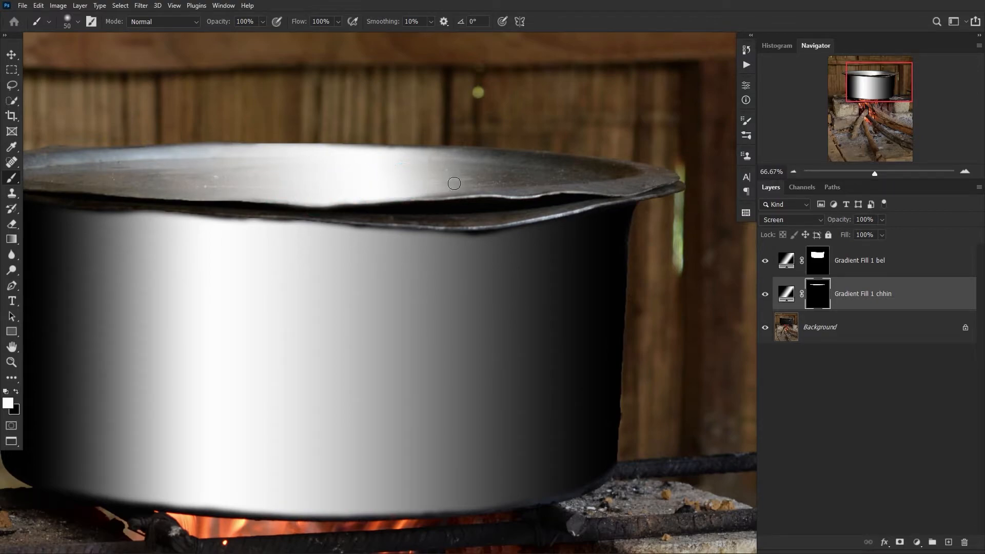
Deselect all layers and review the blended edges of the pot's body and lid
click(793, 172)
click(792, 172)
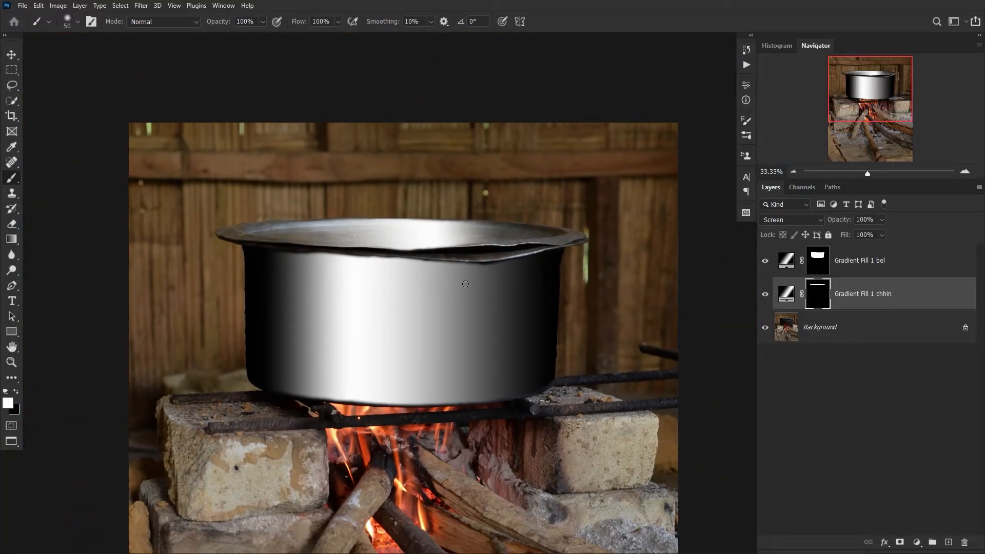
click(836, 395)
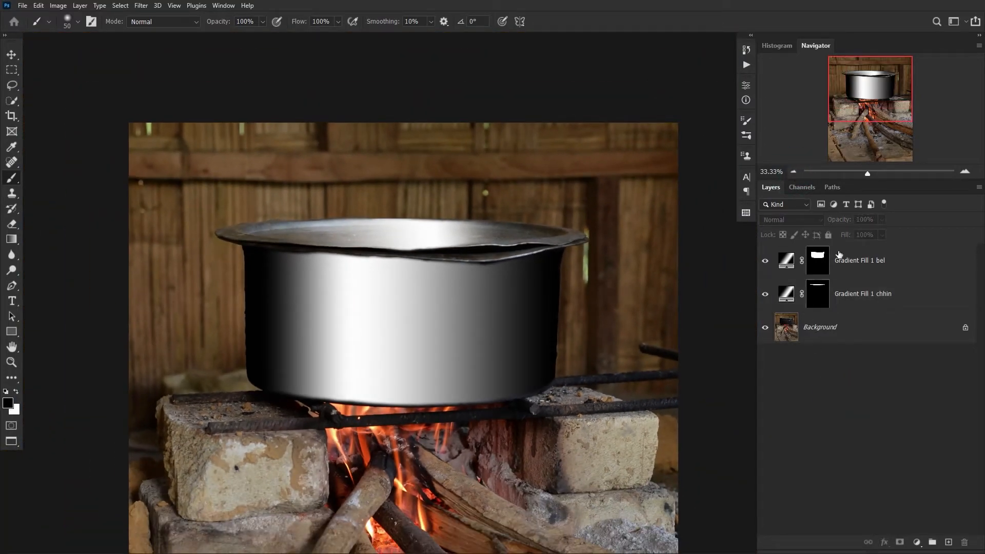
click(965, 172)
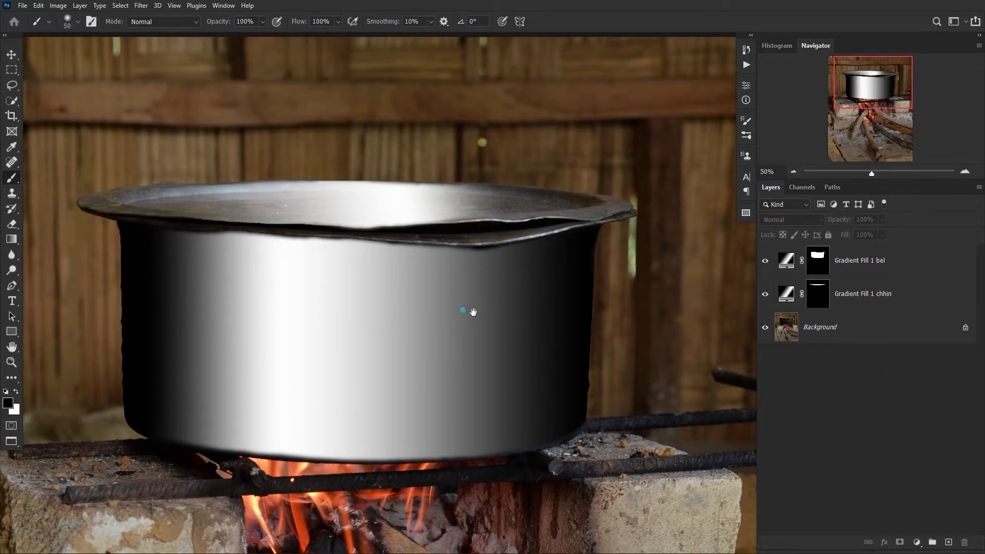
Add the black horizontal text "KAN BEL" on the upper part of the pot's body
drag(471, 312, 484, 282)
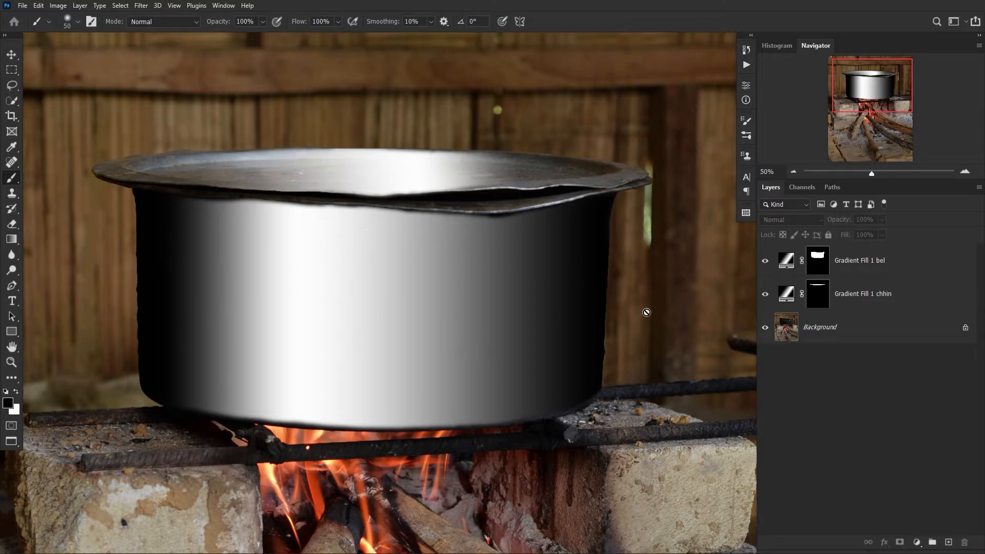
click(15, 304)
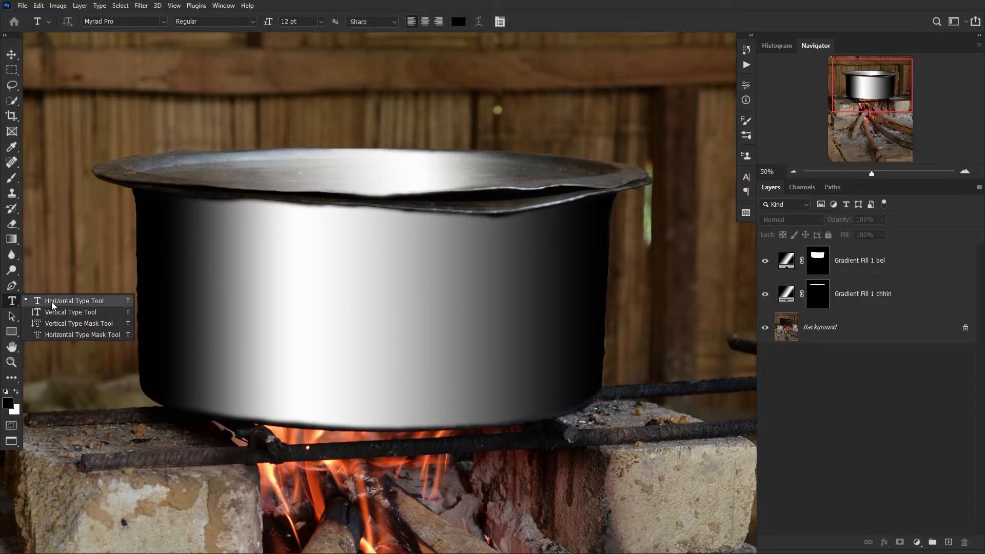
click(89, 302)
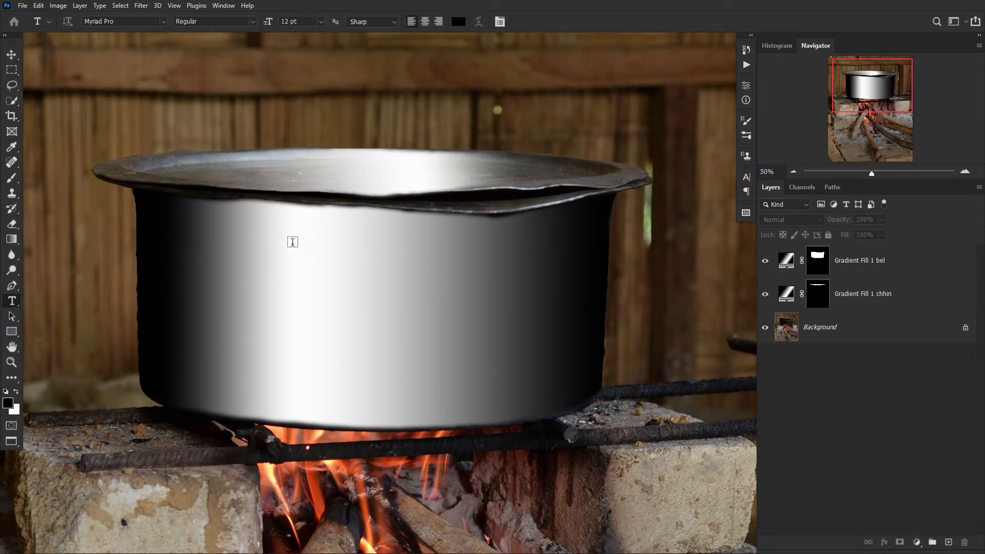
click(292, 245)
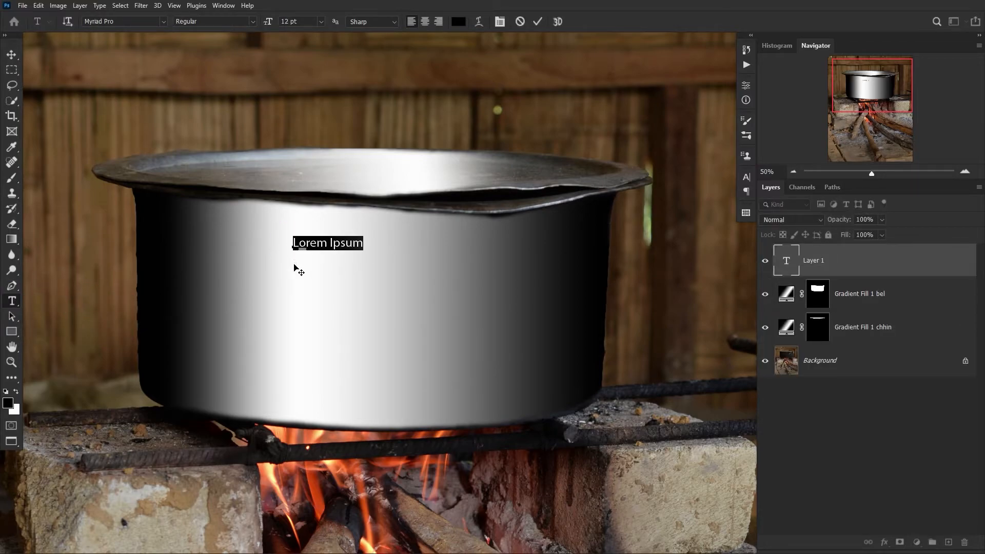
click(458, 22)
mouse_move(354, 250)
mouse_down()
mouse_move(369, 231)
mouse_move(341, 267)
mouse_up()
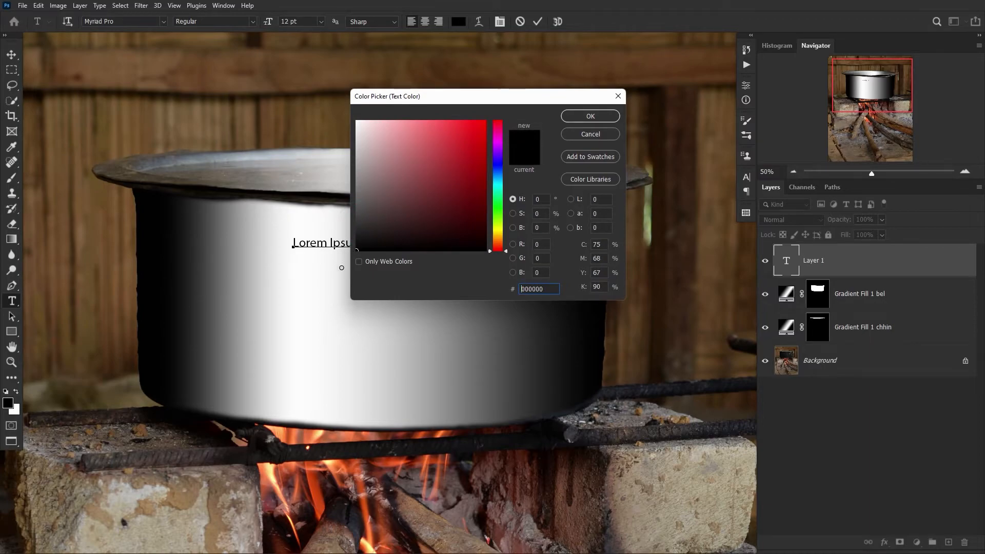
click(583, 118)
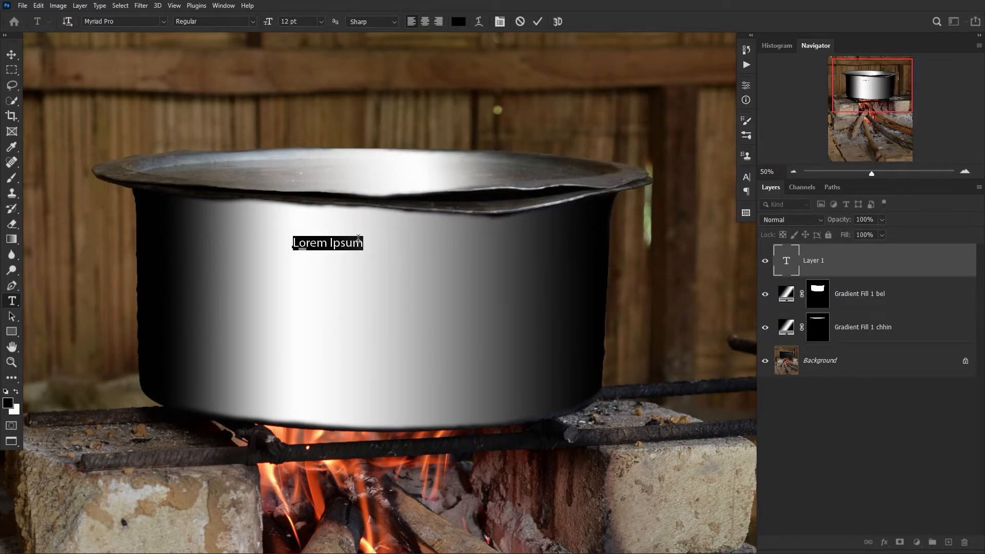
text(KAN)
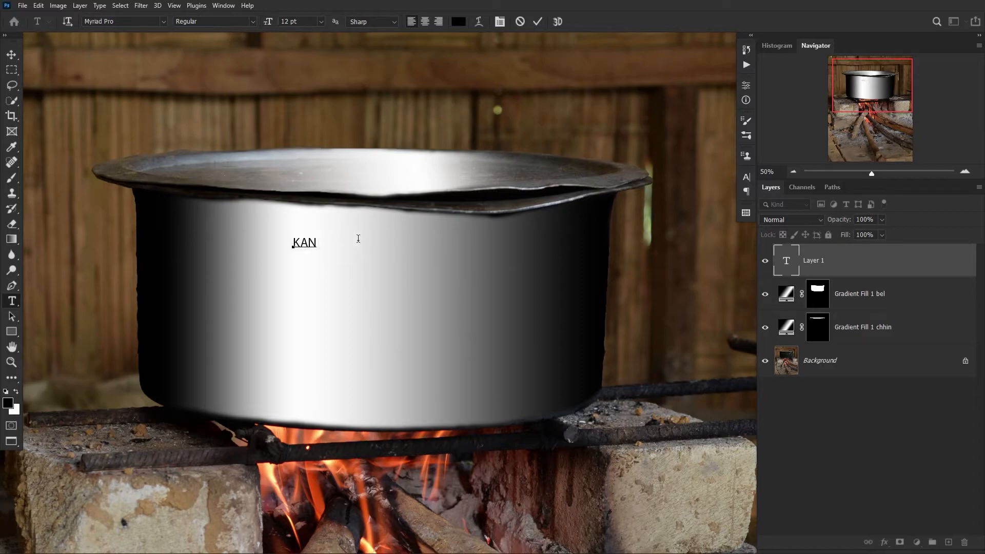
text( BEL)
click(537, 23)
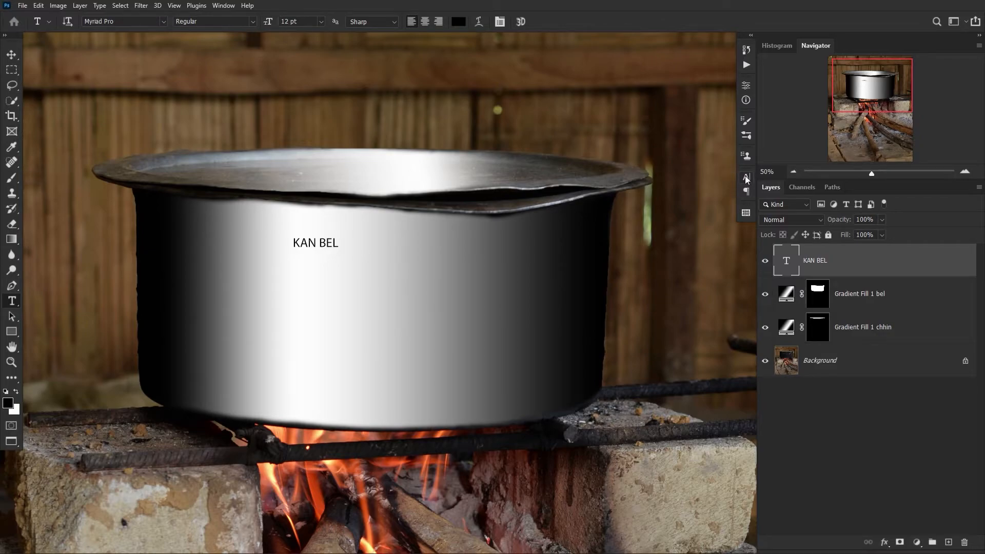
Filter the fonts to the Sans Serif class and set the KAN BEL text in Impact
click(228, 6)
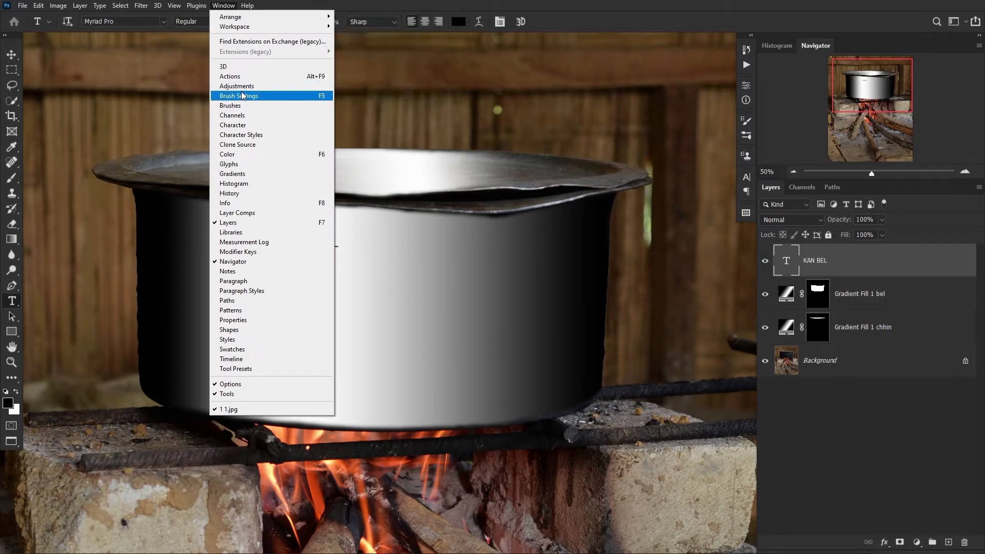
click(244, 125)
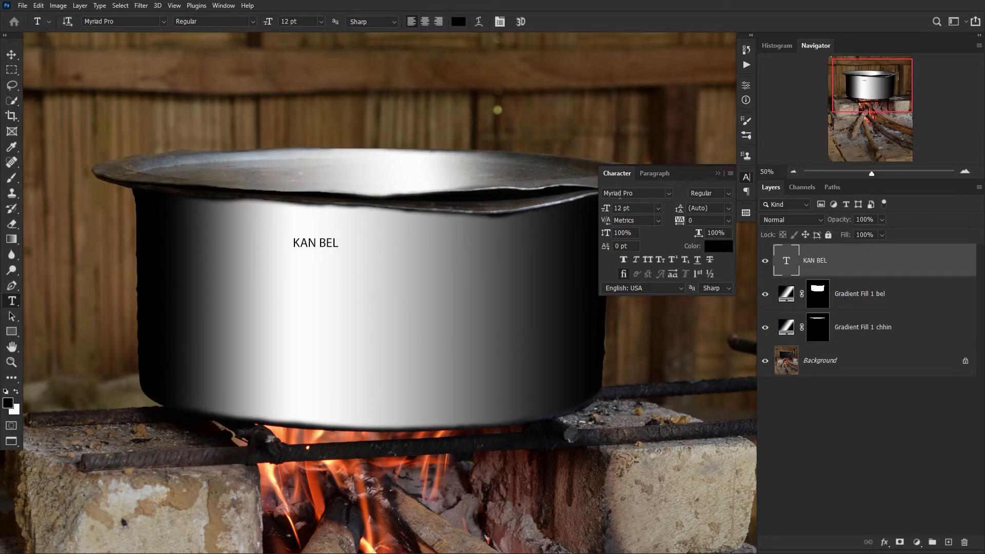
click(668, 194)
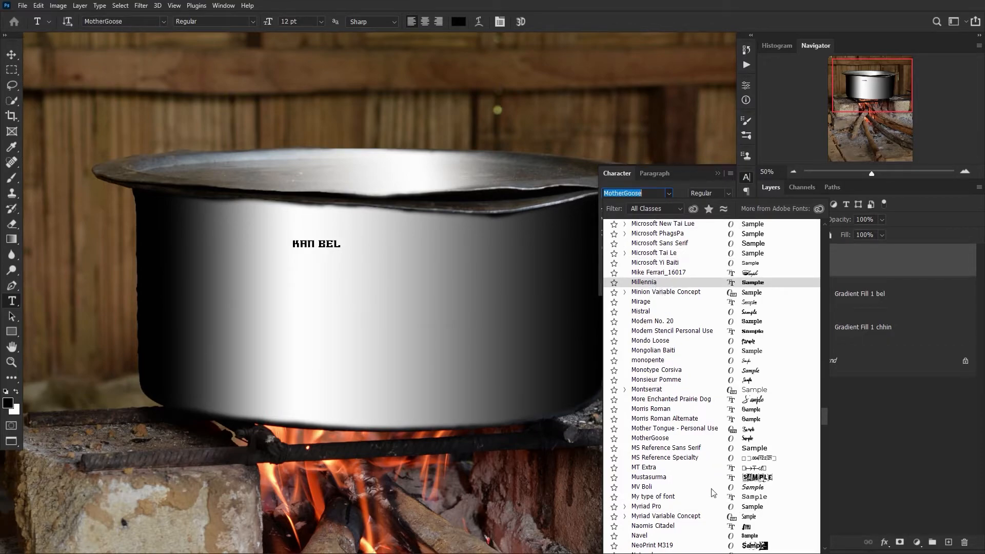
click(679, 210)
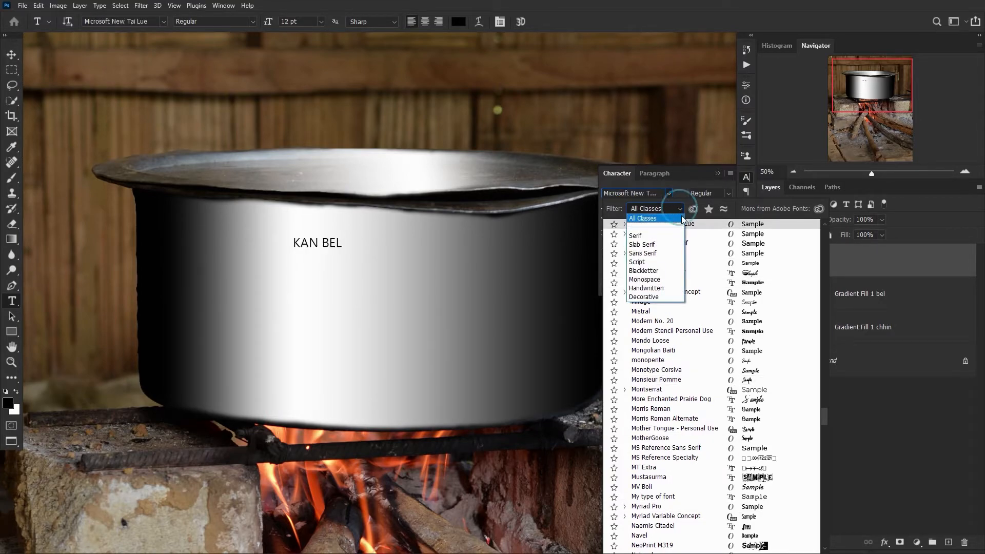
click(661, 253)
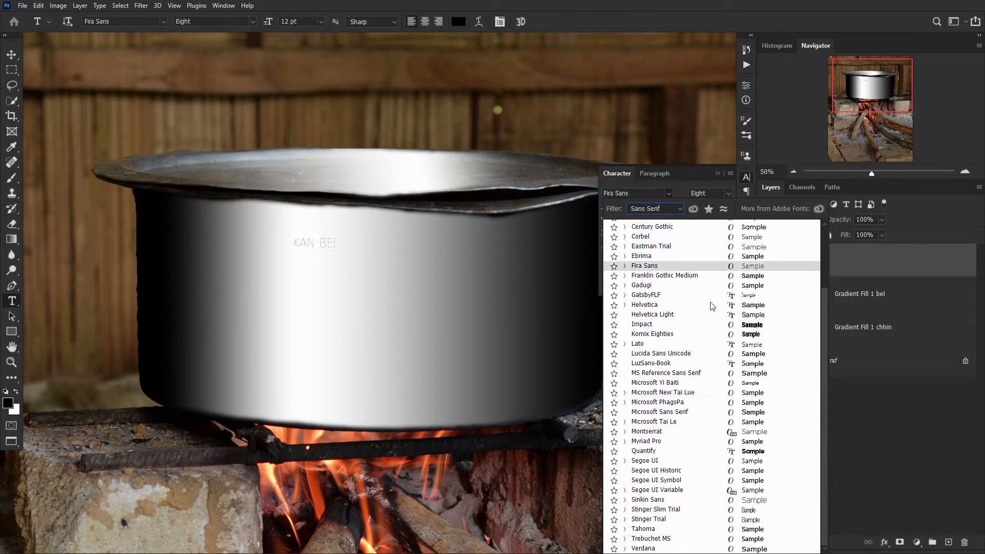
click(642, 324)
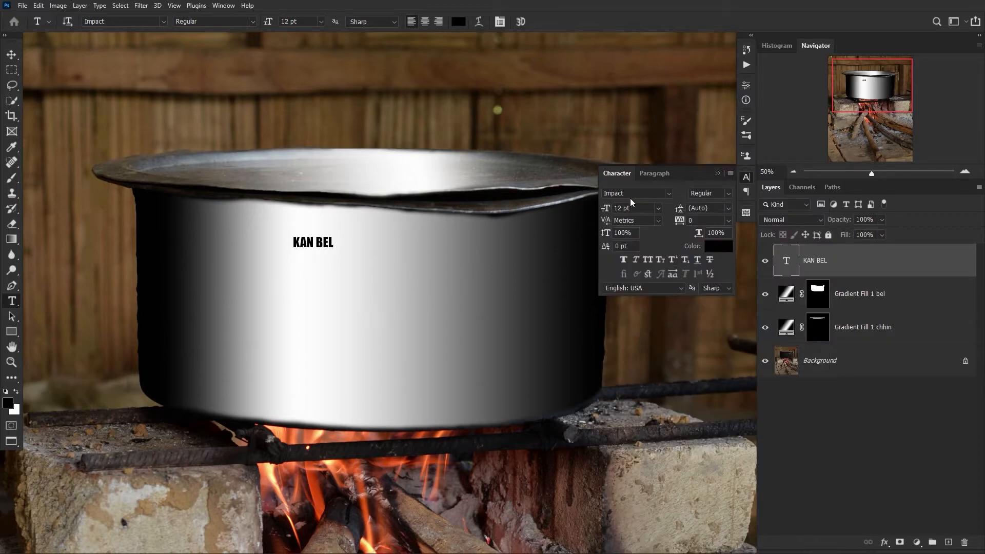
Set the KAN BEL text size to 16 pt and move the text up toward the middle, just beneath the rim
click(658, 209)
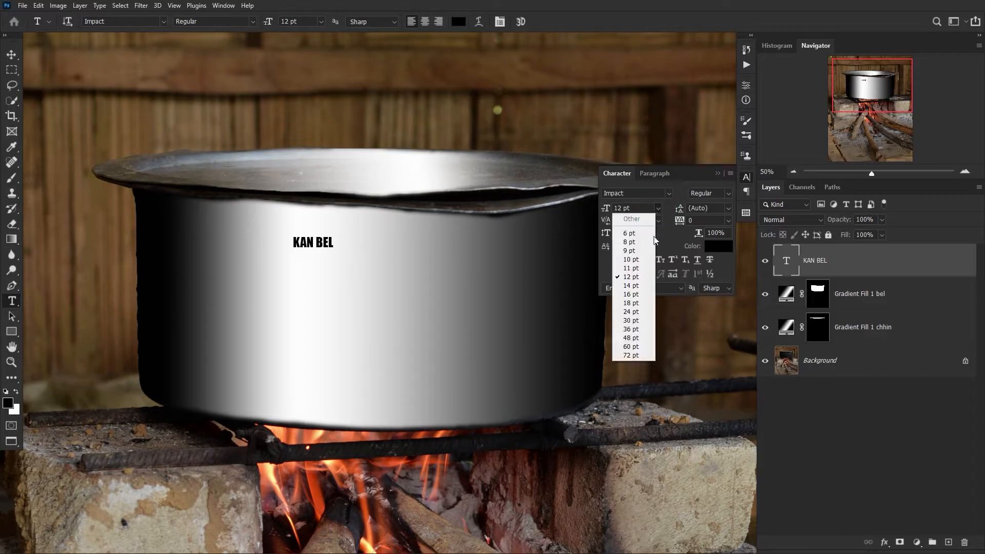
click(630, 295)
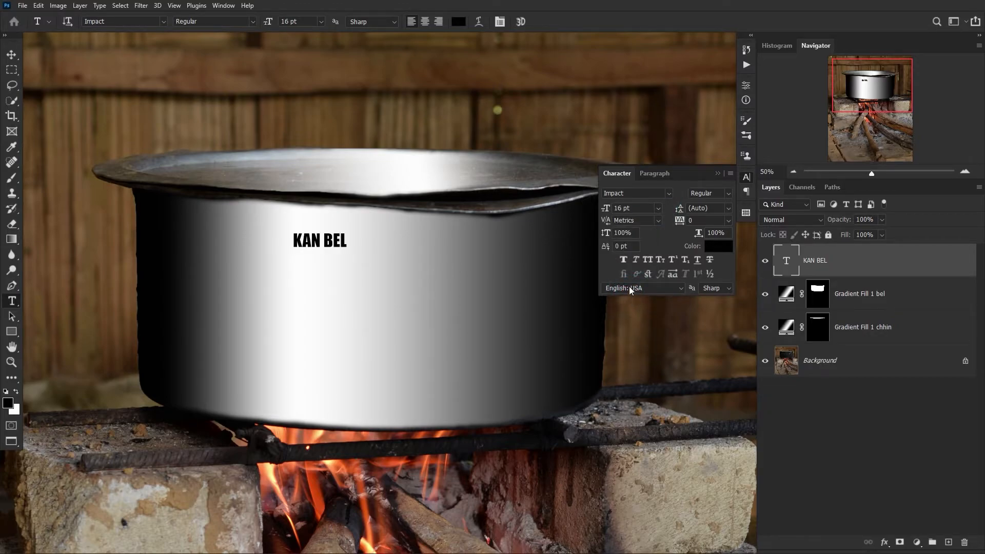
click(718, 174)
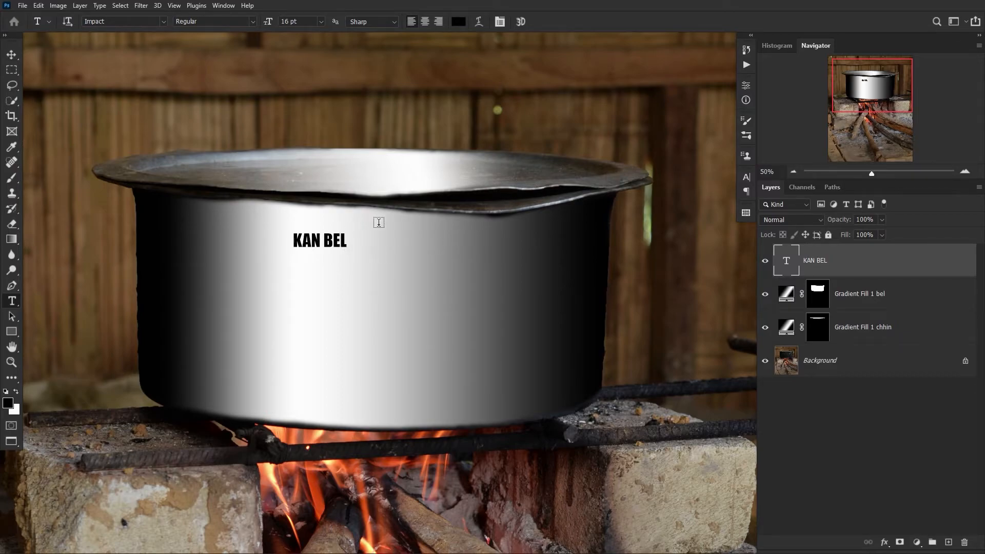
click(11, 54)
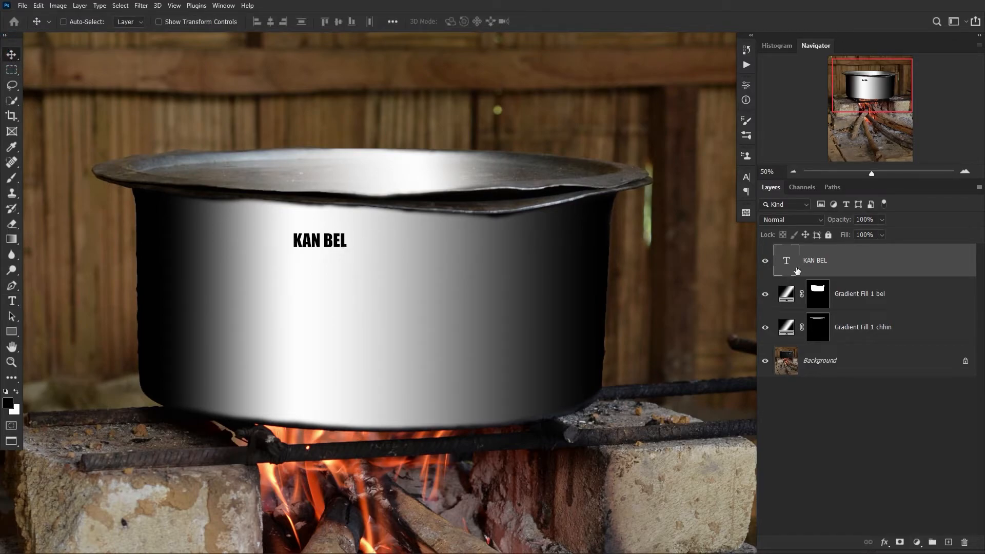
drag(331, 237, 353, 225)
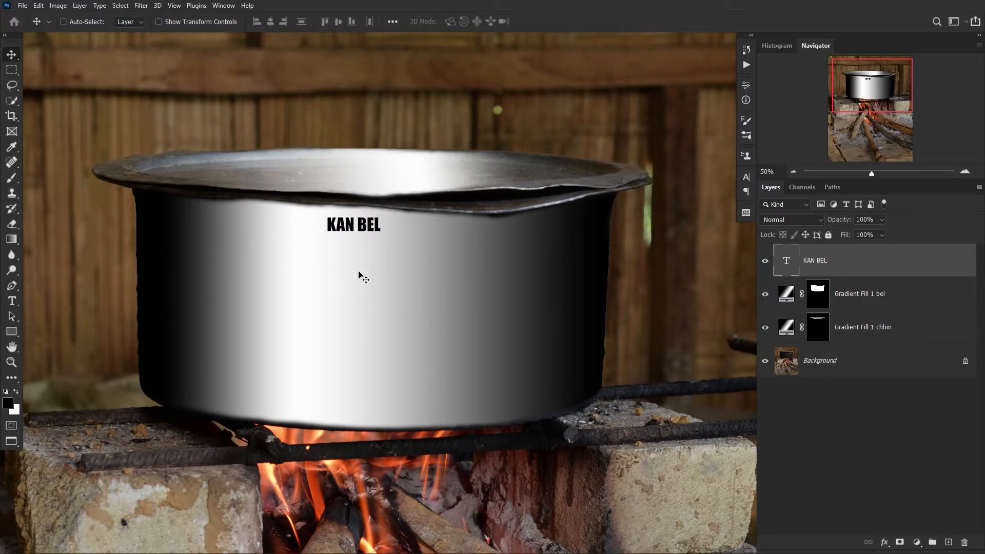
Add a Bevel & Emboss effect to the KAN BEL text, trying the Smooth technique before choosing Chisel Hard
click(964, 171)
click(964, 172)
drag(278, 231, 460, 301)
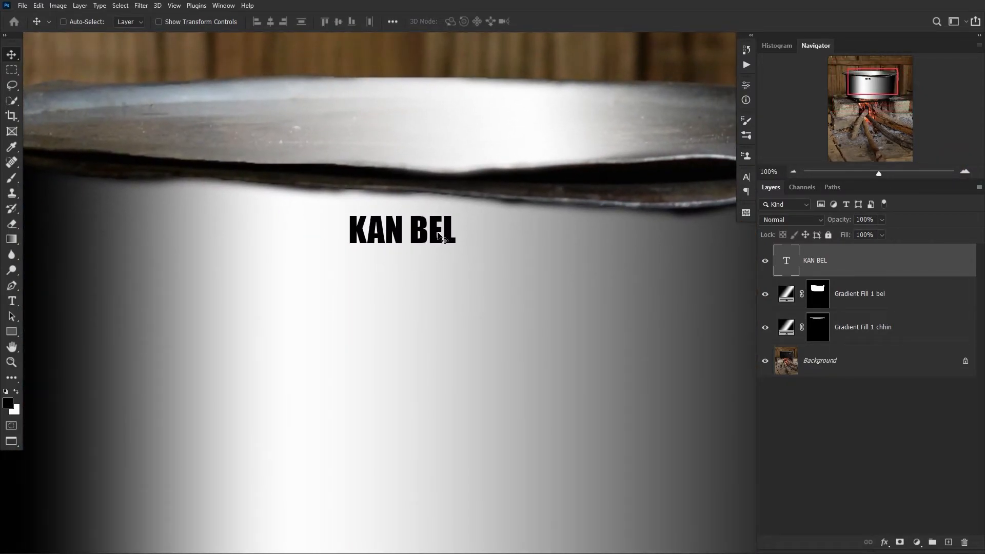
click(884, 543)
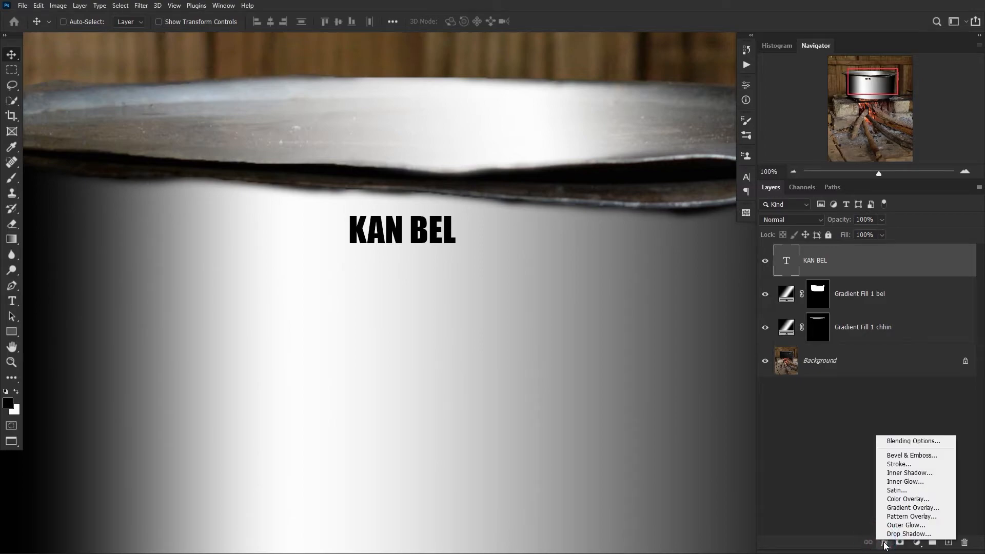
click(928, 456)
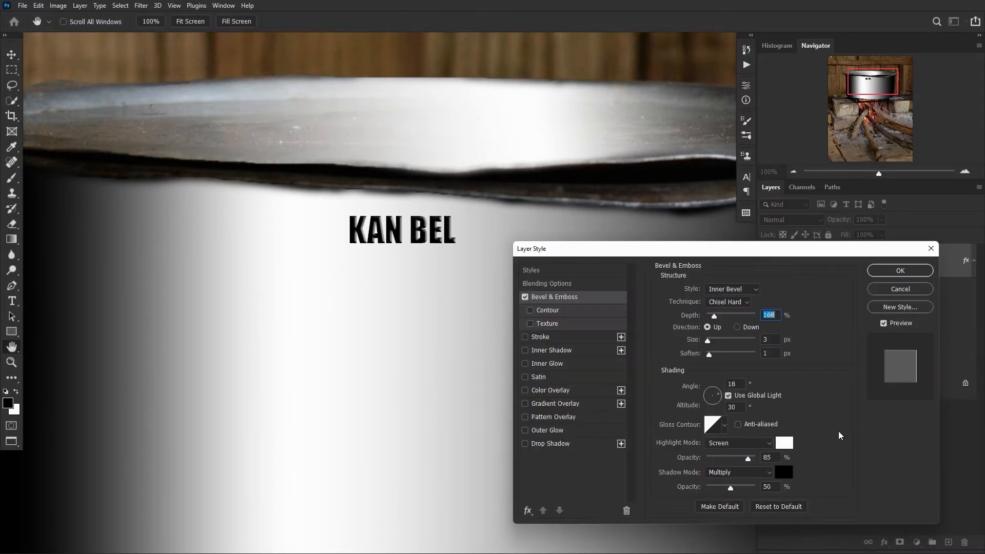
click(738, 302)
click(734, 311)
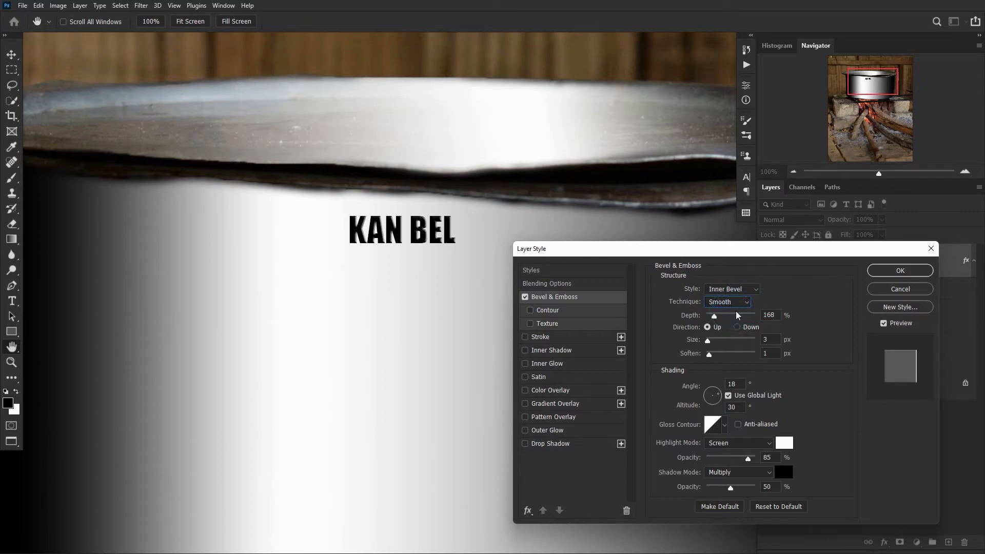
click(738, 303)
click(735, 321)
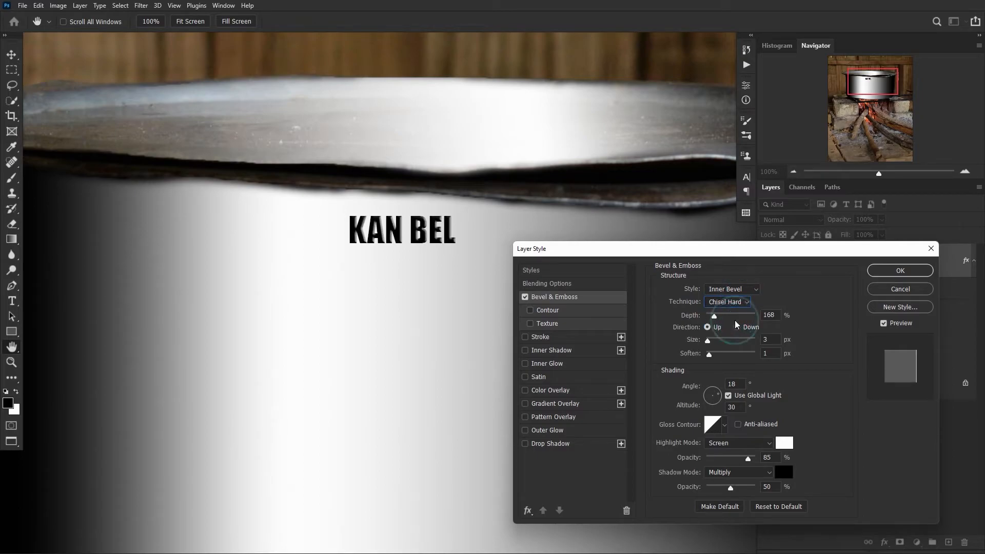
drag(715, 317, 708, 345)
drag(785, 252, 794, 171)
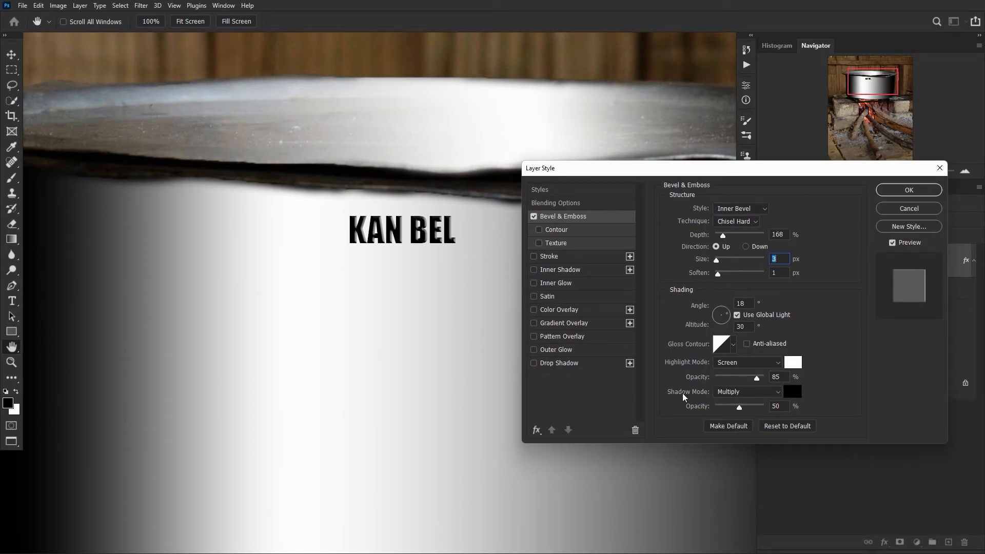
Set the bevel's highlight opacity to 72% and shadow opacity to 49%, and apply the layer style
ctrl+click(439, 240)
drag(323, 177, 487, 275)
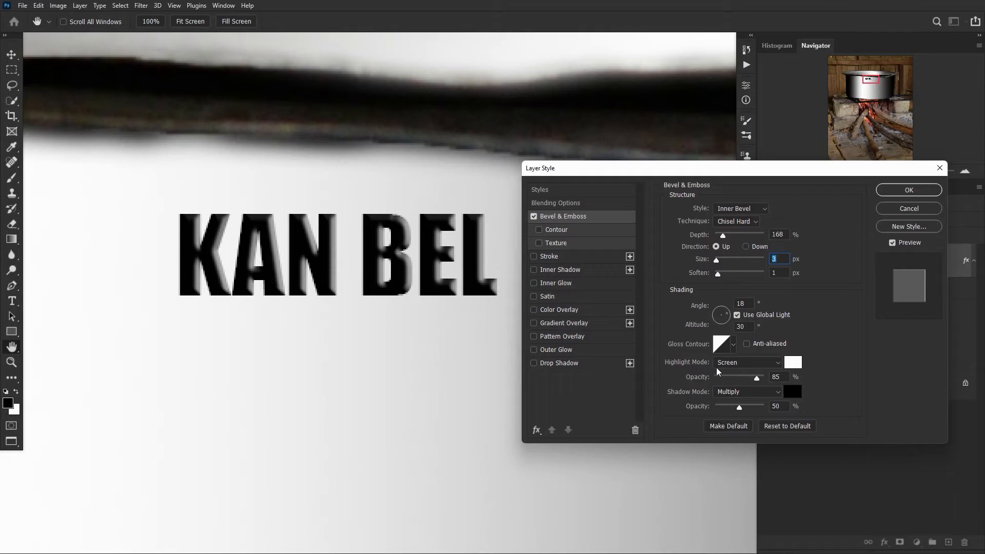
drag(757, 379, 739, 406)
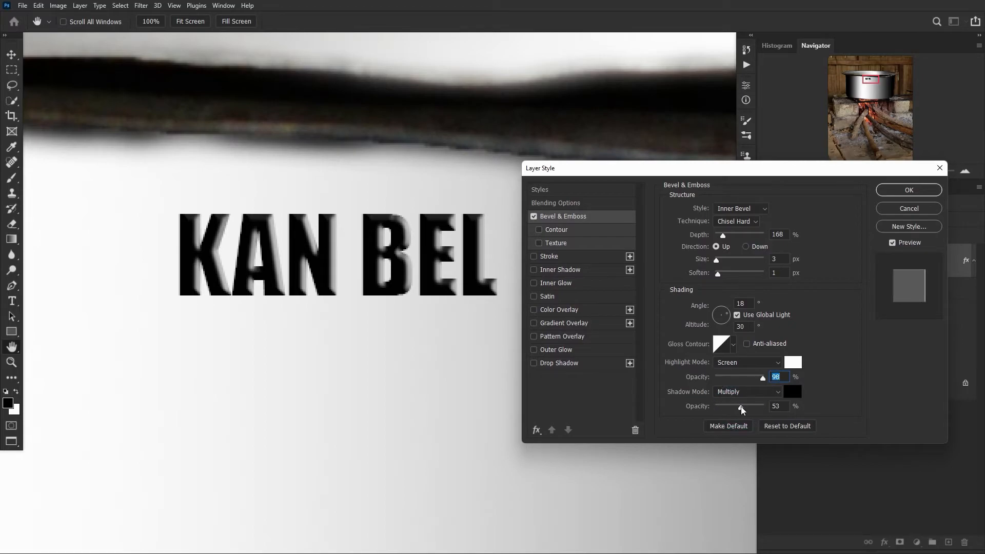
mouse_move(739, 406)
mouse_down()
mouse_move(712, 372)
mouse_move(759, 373)
mouse_move(737, 373)
mouse_move(749, 375)
mouse_up()
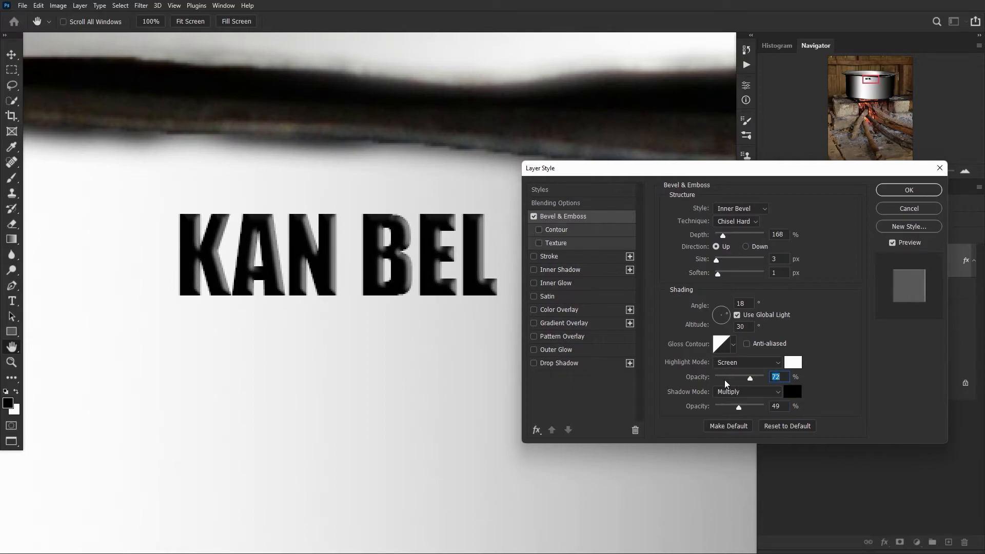
click(910, 190)
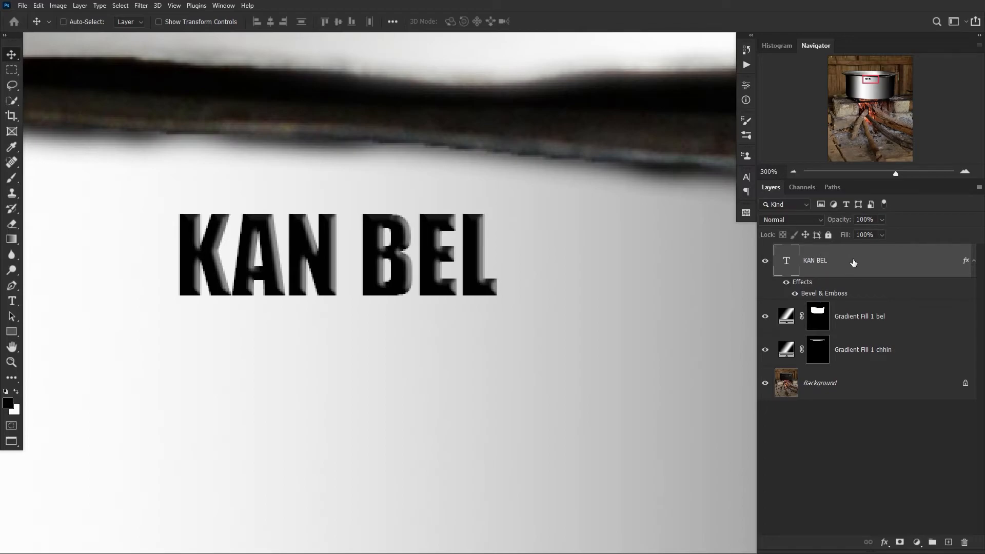
Reduce the KAN BEL layer's fill to 0% so only the embossed edges remain
click(881, 235)
drag(883, 248, 817, 245)
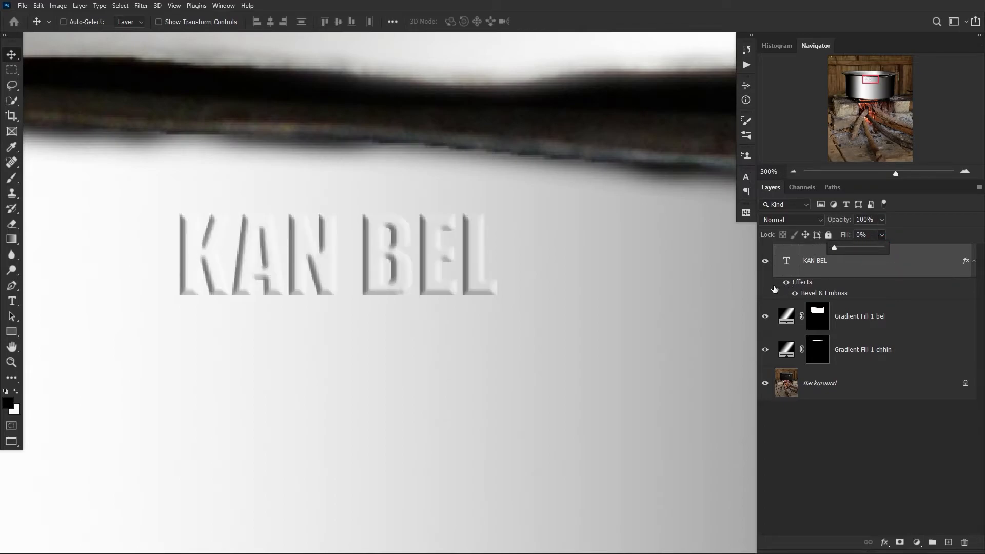
click(853, 269)
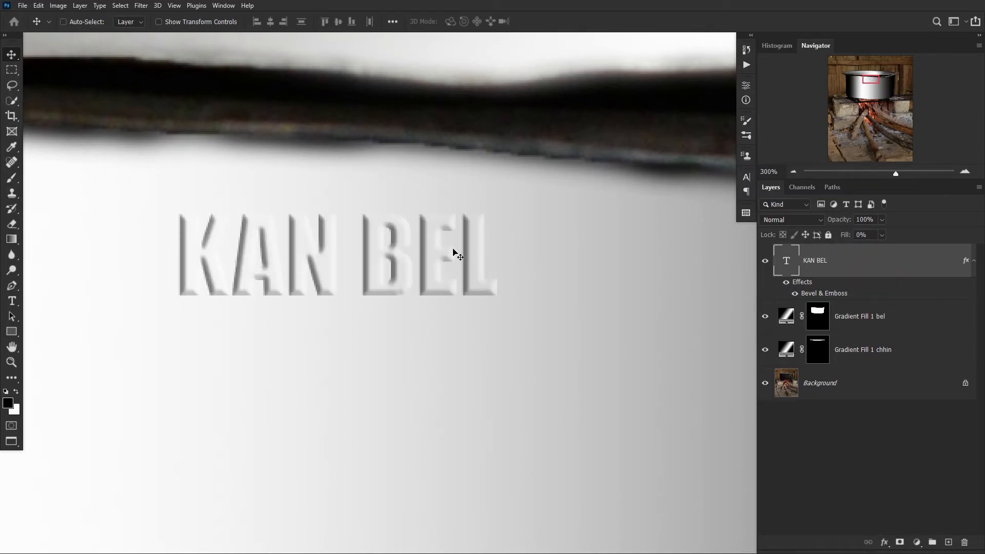
Deselect the layers and compare the whole photo before and after by hiding and reshowing everything above the Background
key(ctrl+minus)
key(ctrl+minus)
key(ctrl+minus)
key(ctrl+minus)
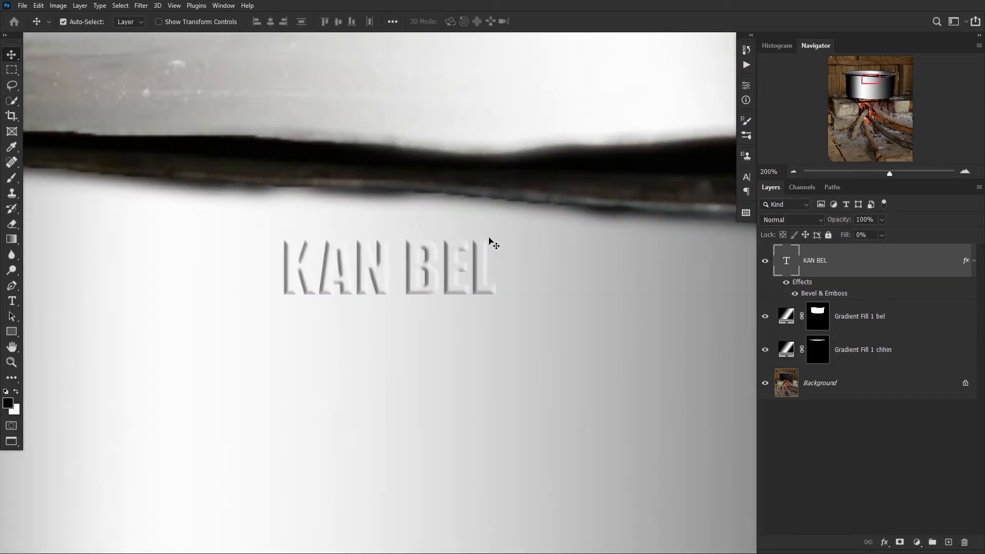
key(ctrl+minus)
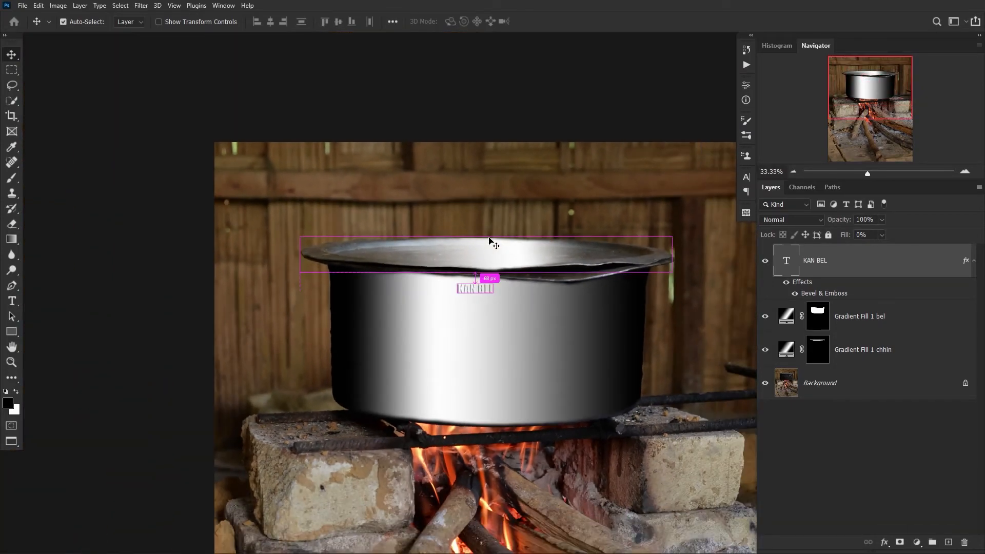
click(793, 172)
mouse_move(580, 306)
mouse_down()
mouse_move(530, 203)
mouse_move(521, 205)
mouse_up()
click(867, 438)
alt+click(765, 384)
alt+click(765, 386)
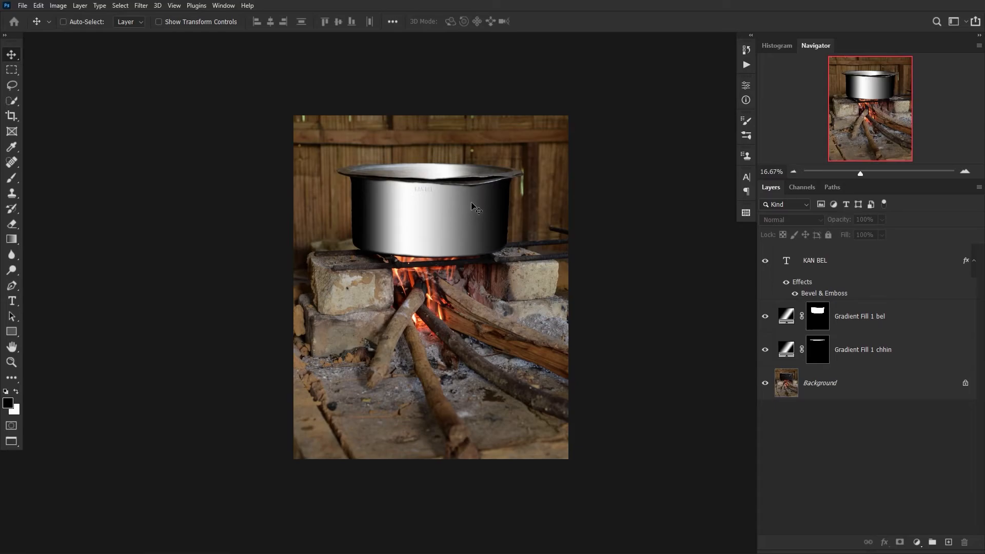
click(964, 172)
alt+click(765, 384)
alt+click(765, 385)
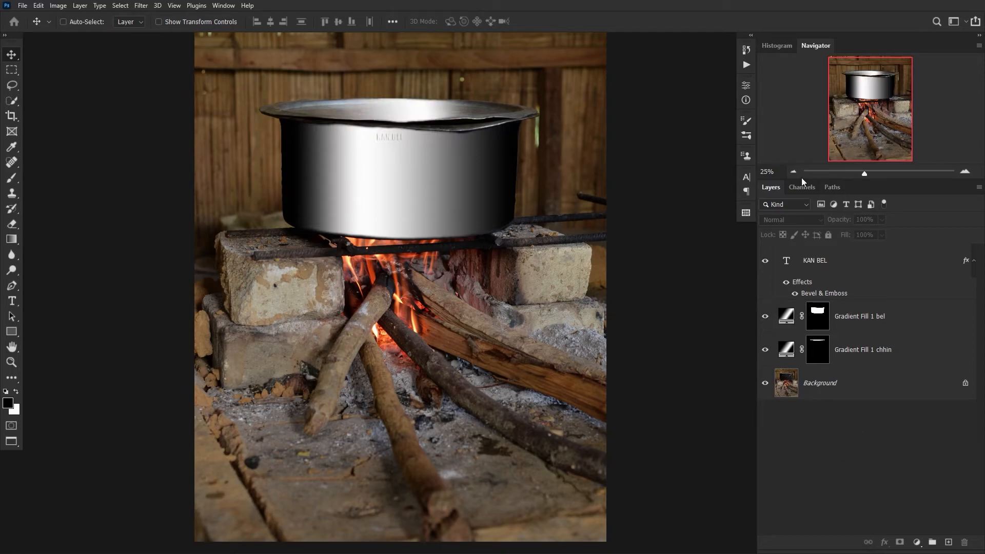
Add a new empty layer above KAN BEL and prepare the Brush tool with white paint and 11% flow
click(794, 172)
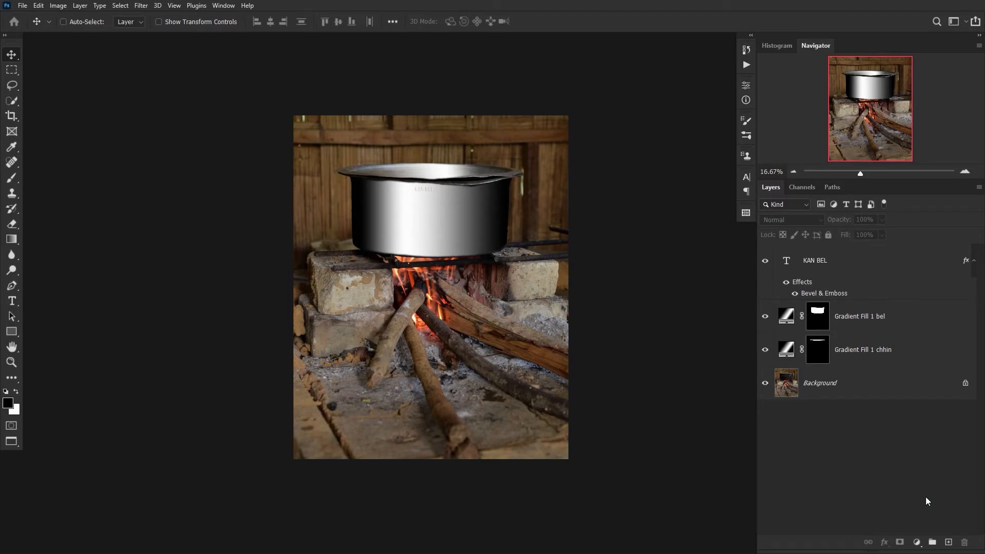
click(949, 542)
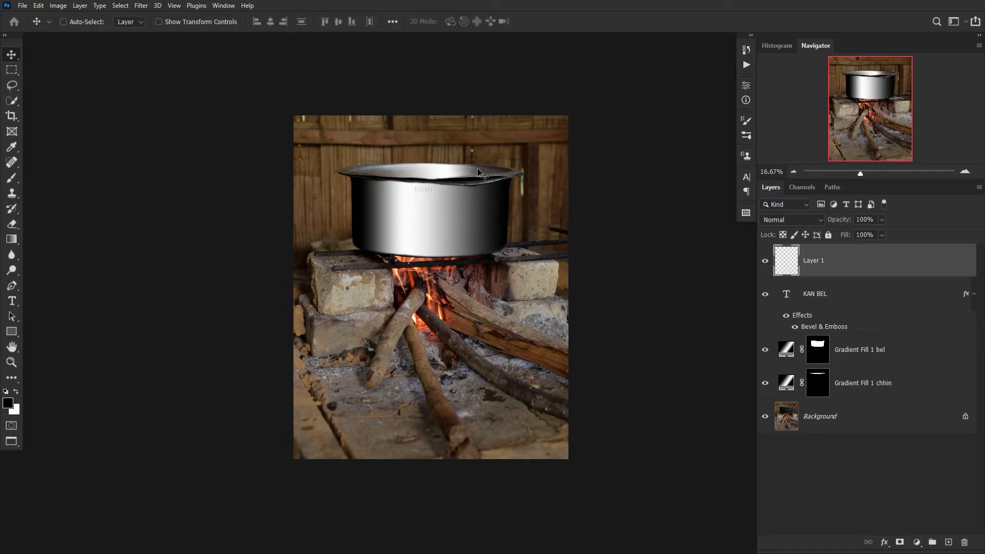
click(12, 179)
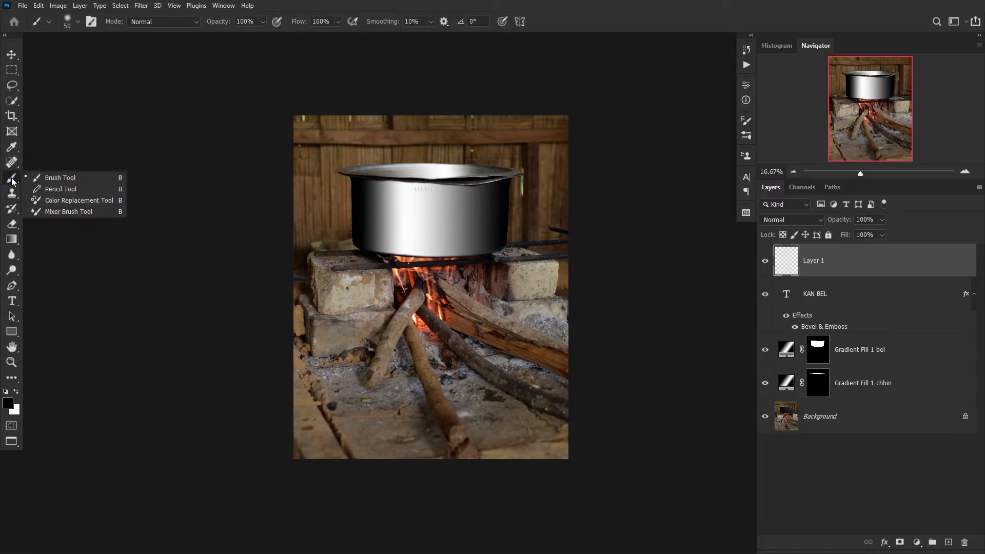
click(59, 178)
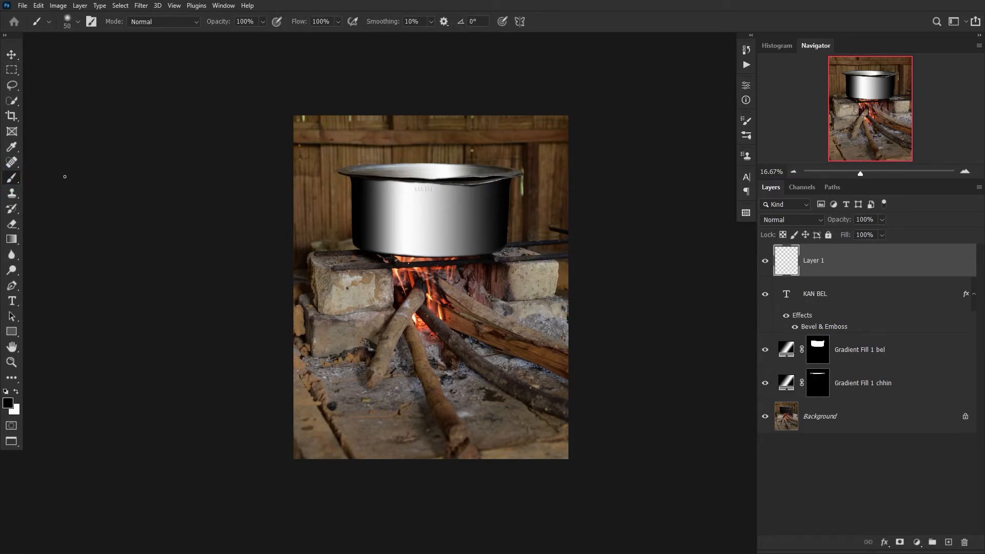
click(17, 392)
click(17, 392)
click(17, 393)
click(337, 21)
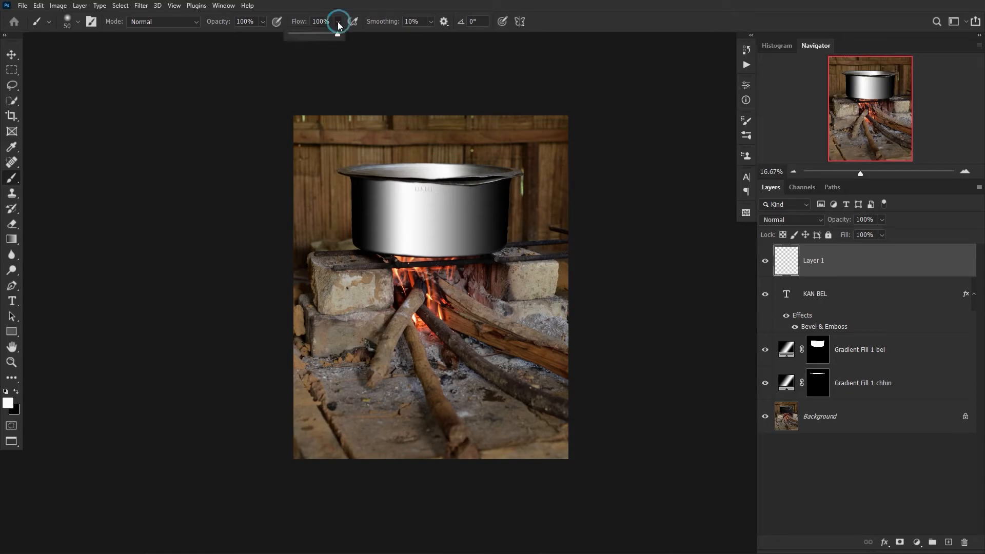
drag(337, 36, 293, 38)
Paint soft white steam with a very large brush across the wall above the pot, along the photo's upper edge
key(bracketright)
key(bracketright)
key(bracketright)
key(bracketright)
key(bracketright)
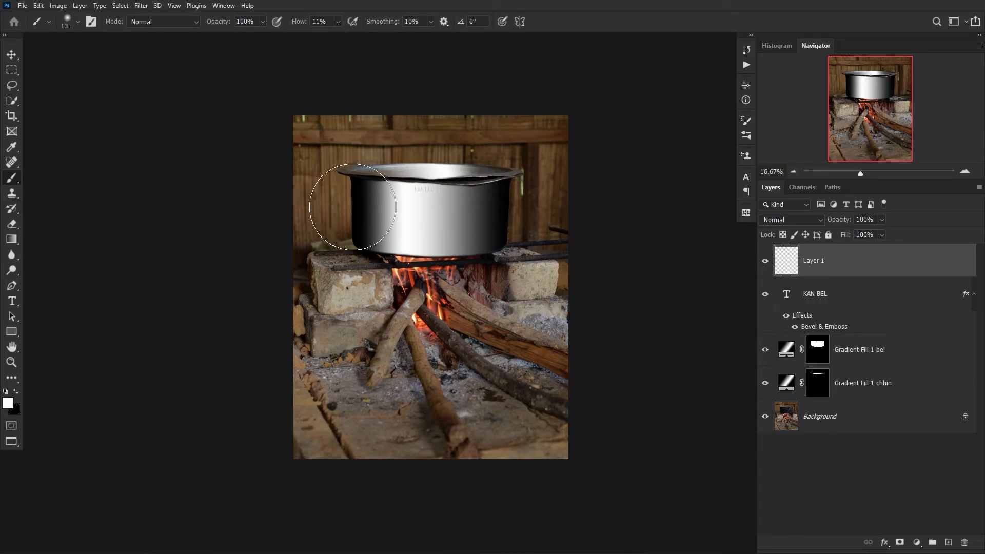
key(bracketleft)
key(bracketleft)
key(bracketleft)
key(bracketleft)
key(bracketleft)
key(bracketleft)
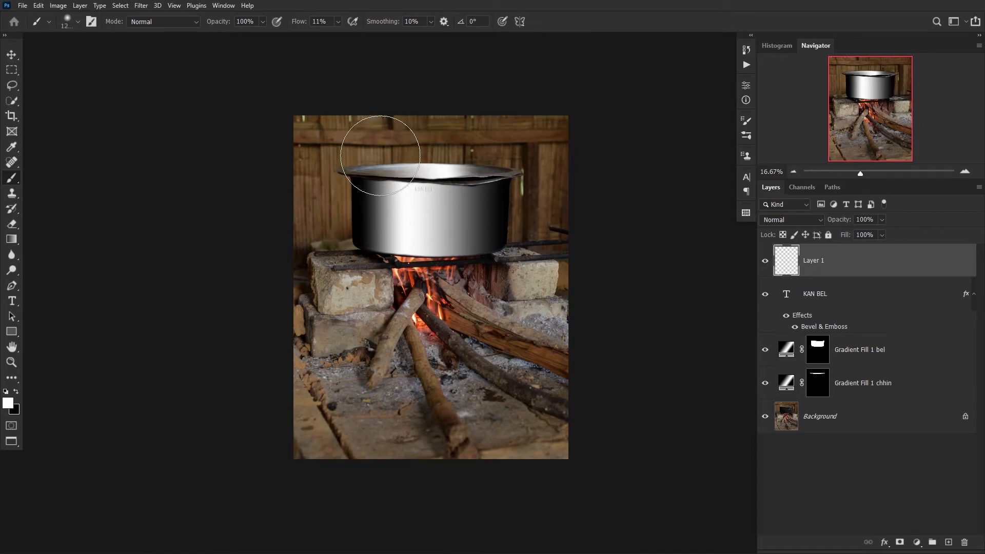
mouse_move(331, 107)
mouse_down()
mouse_move(381, 143)
mouse_move(523, 138)
mouse_move(403, 107)
mouse_move(369, 125)
mouse_move(339, 108)
mouse_up()
key(bracketright)
key(bracketright)
key(bracketright)
key(bracketright)
key(bracketright)
drag(545, 142, 541, 132)
drag(347, 138, 320, 135)
mouse_move(529, 140)
mouse_down()
mouse_move(561, 133)
mouse_move(565, 104)
mouse_up()
mouse_move(456, 154)
mouse_down()
mouse_move(468, 152)
mouse_move(426, 112)
mouse_up()
Reduce the brush size to 200 and paint thinner steam wisps rising from both ends of the pot's rim
key(bracketleft)
key(bracketleft)
key(bracketleft)
key(bracketleft)
key(bracketleft)
key(bracketleft)
key(bracketleft)
key(bracketleft)
key(bracketleft)
key(bracketleft)
key(bracketleft)
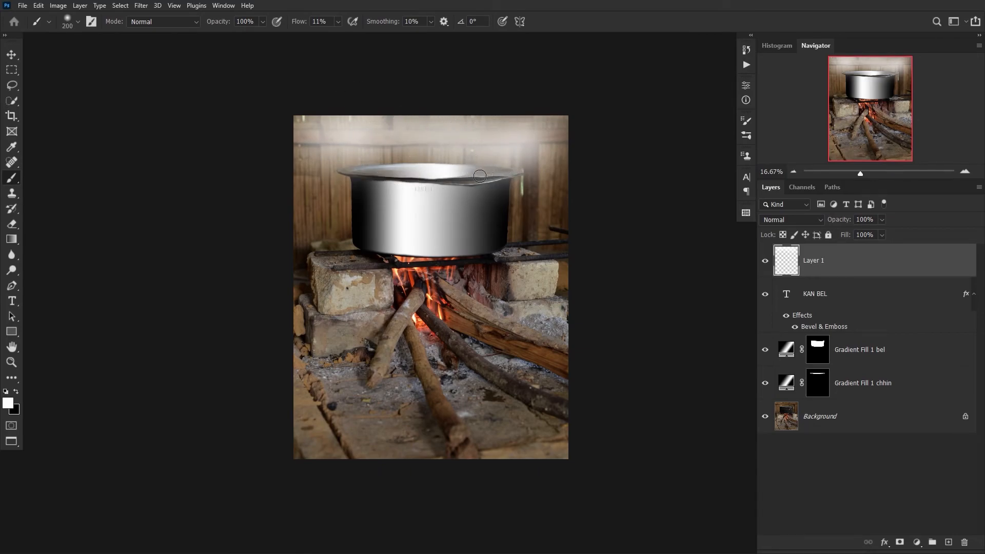
mouse_move(479, 178)
mouse_down()
mouse_move(517, 141)
mouse_move(494, 177)
mouse_move(513, 143)
mouse_move(458, 182)
mouse_move(514, 148)
mouse_move(479, 179)
mouse_move(517, 135)
mouse_up()
mouse_move(346, 170)
mouse_down()
mouse_move(315, 158)
mouse_move(339, 168)
mouse_move(305, 134)
mouse_move(456, 184)
mouse_move(541, 124)
mouse_move(515, 167)
mouse_move(490, 169)
mouse_move(559, 99)
mouse_up()
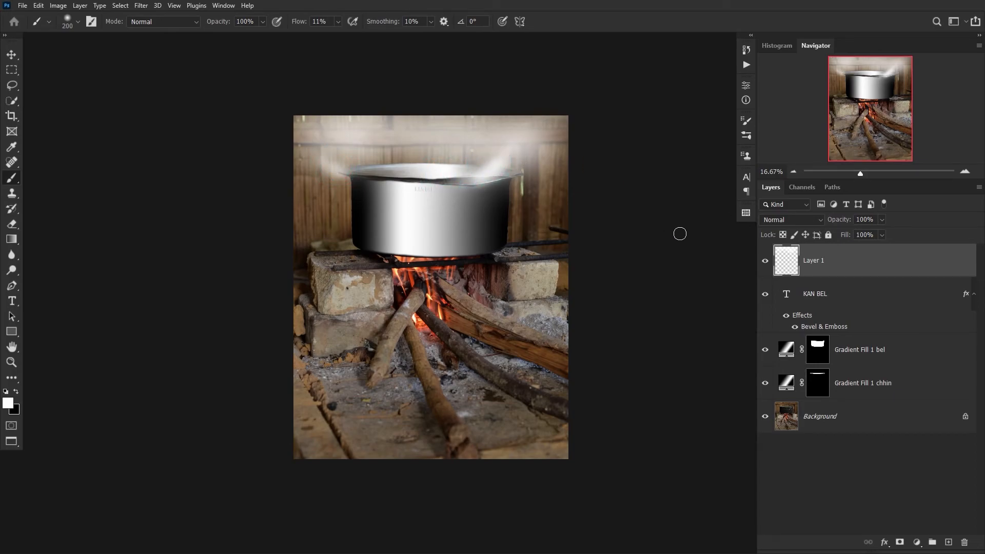
Add a Hue/Saturation adjustment layer on top and lower the Yellows saturation to about -84
click(888, 477)
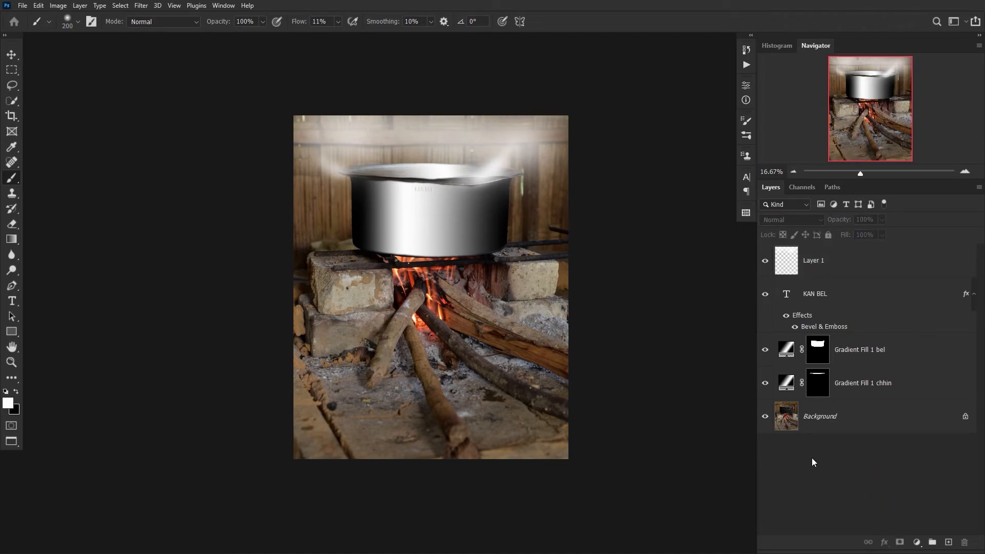
click(917, 543)
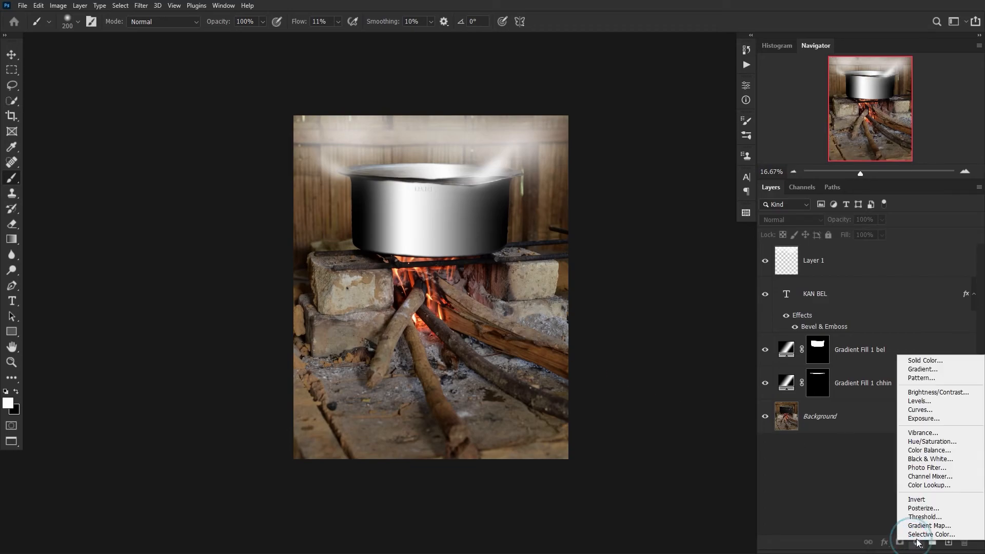
click(937, 442)
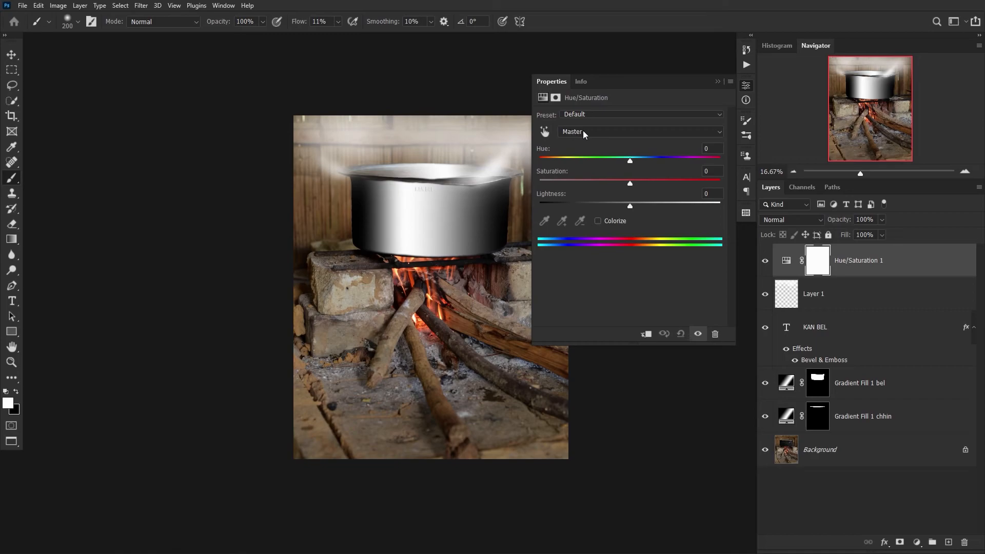
click(598, 134)
click(592, 157)
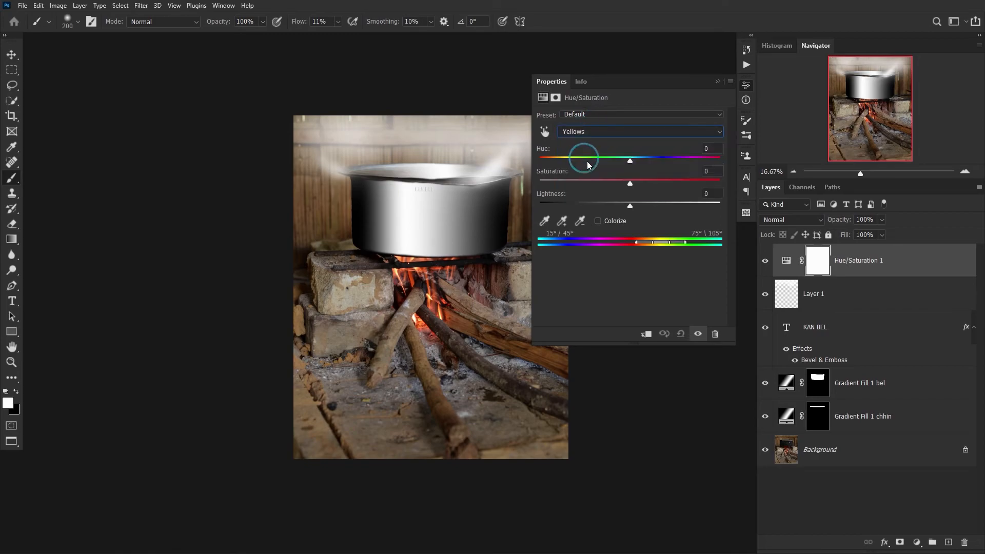
drag(625, 188, 553, 177)
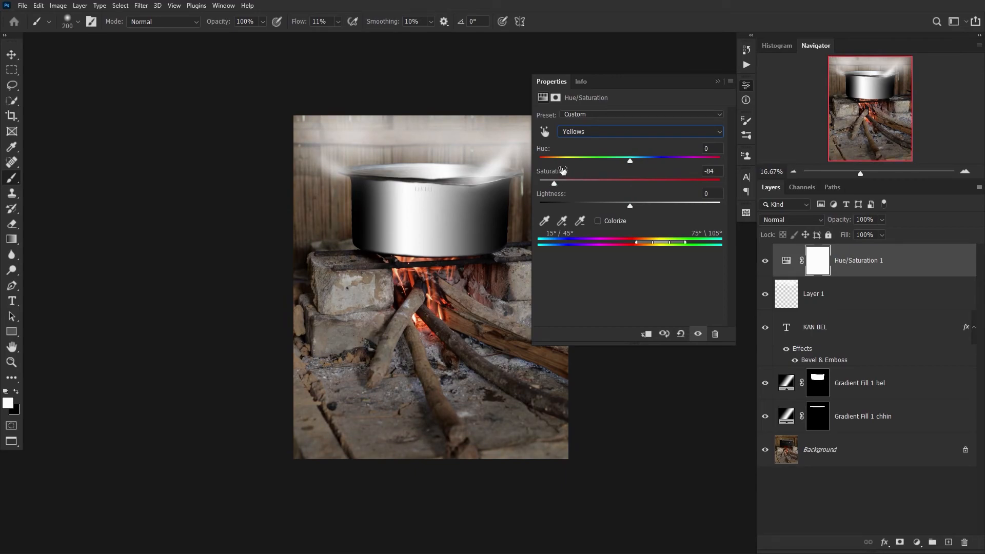
drag(614, 83, 698, 93)
mouse_move(556, 188)
mouse_down()
mouse_move(615, 187)
mouse_move(557, 186)
mouse_up()
click(717, 82)
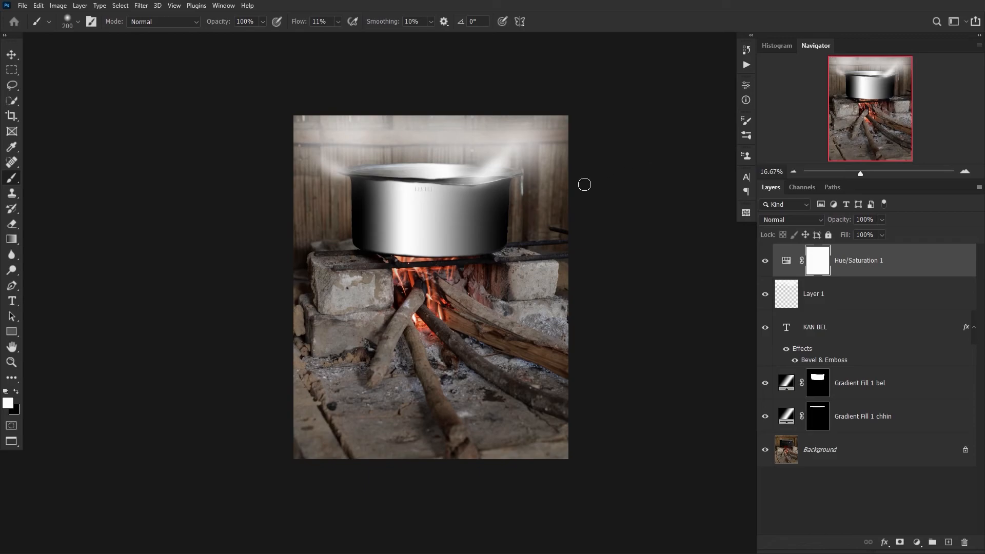
Add a Curves adjustment layer and darken the RGB curve with points at input 74, output 43 and input 184, output 166
drag(538, 208, 470, 204)
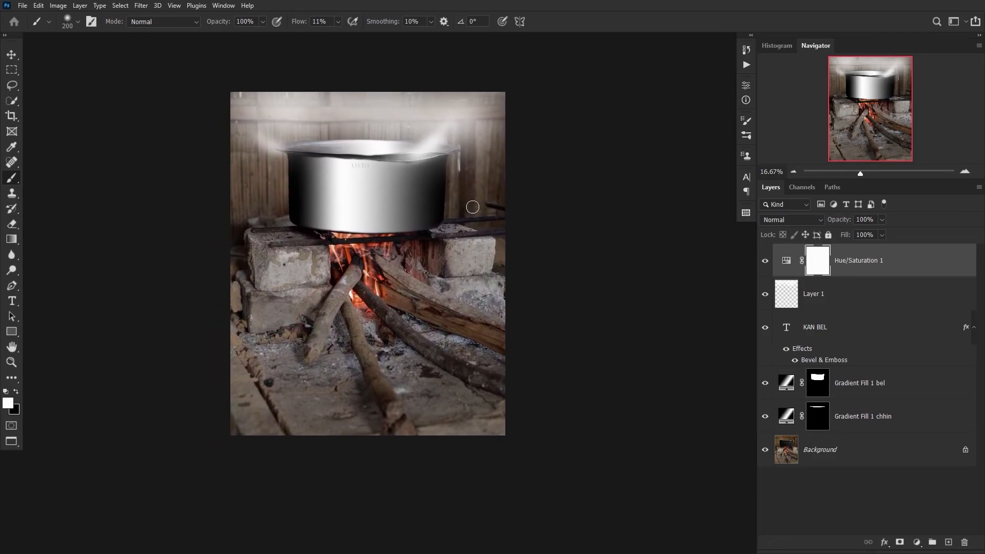
click(889, 505)
click(916, 542)
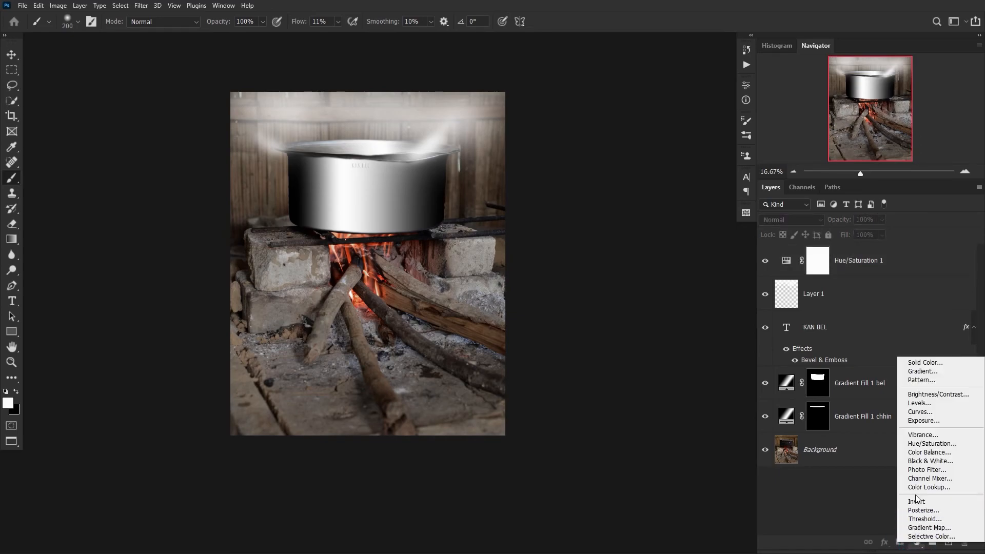
click(934, 411)
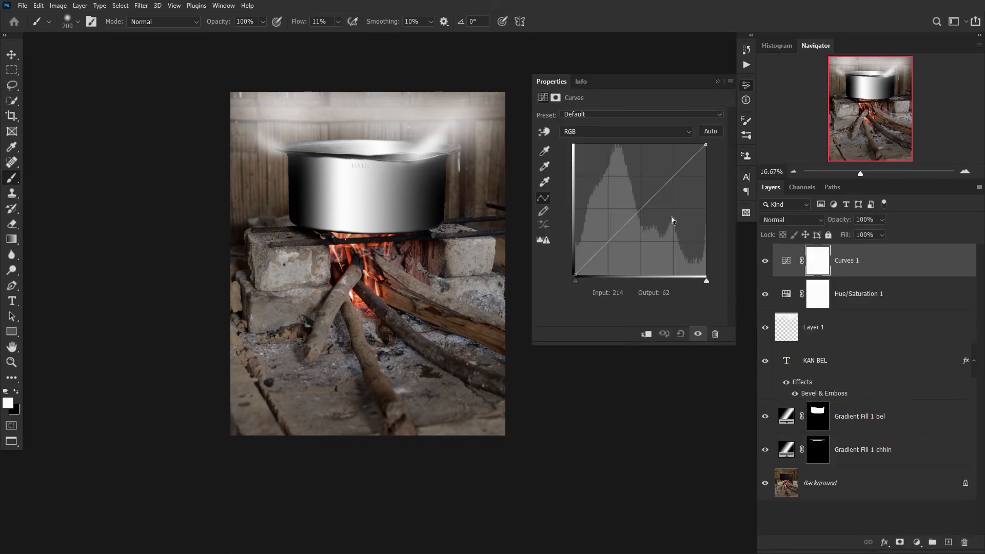
drag(608, 240, 613, 252)
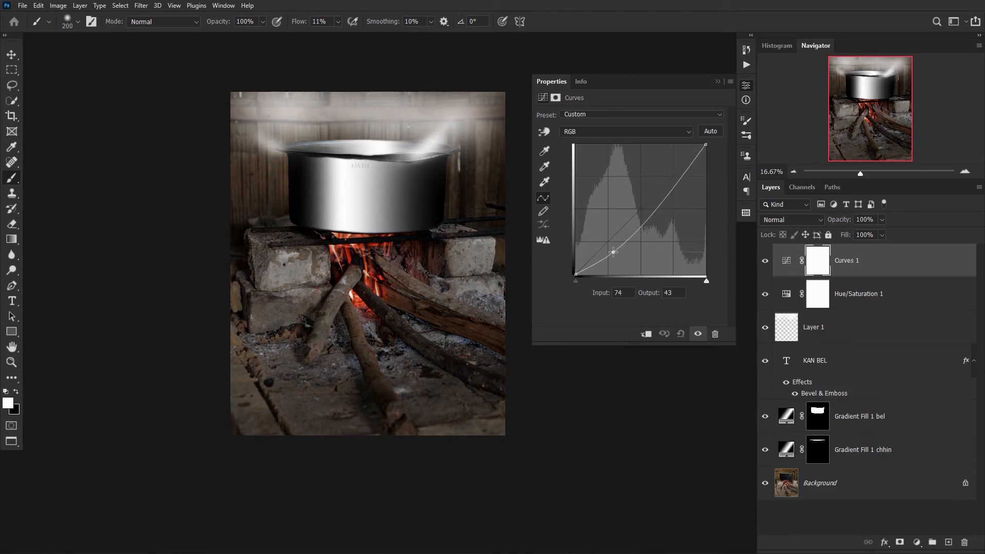
click(668, 192)
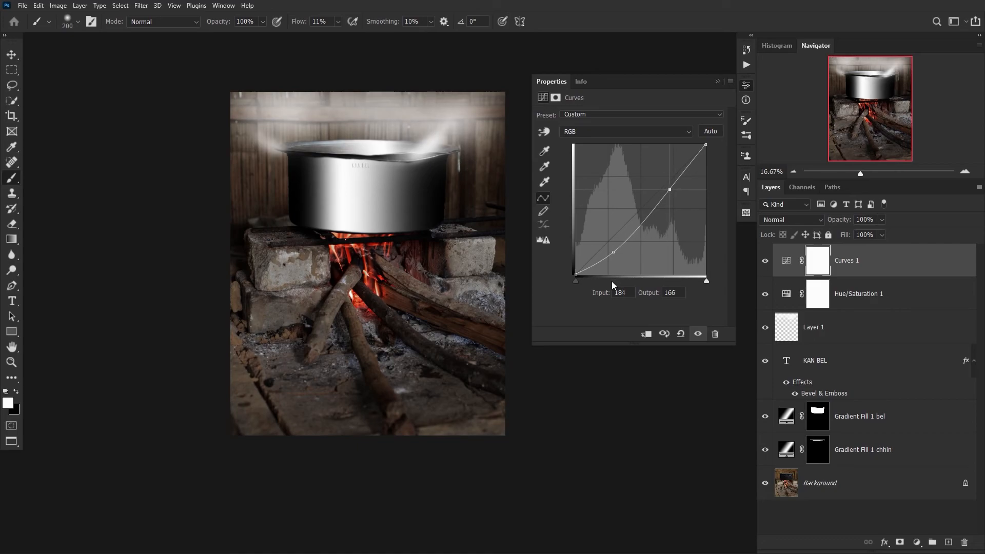
Compare the photo with and without the Curves adjustment by toggling that layer's visibility
click(764, 261)
click(764, 261)
click(764, 262)
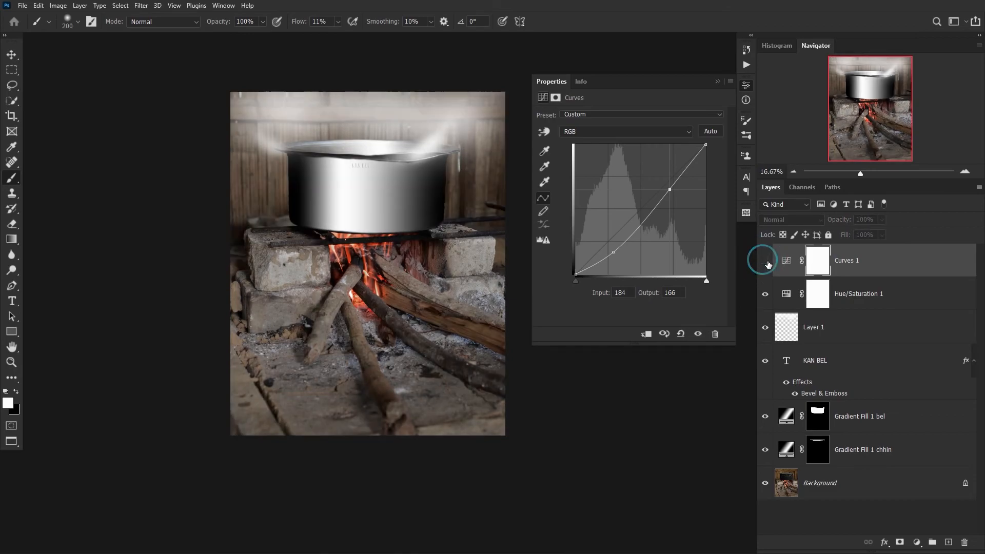
click(765, 262)
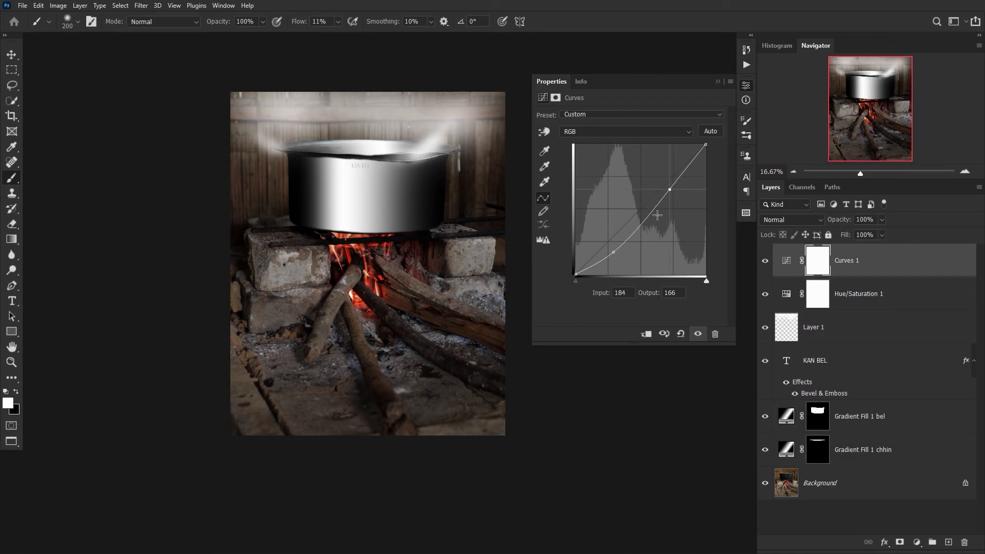
Lower the midpoint of the Red channel curve to input 128, output 119
click(684, 131)
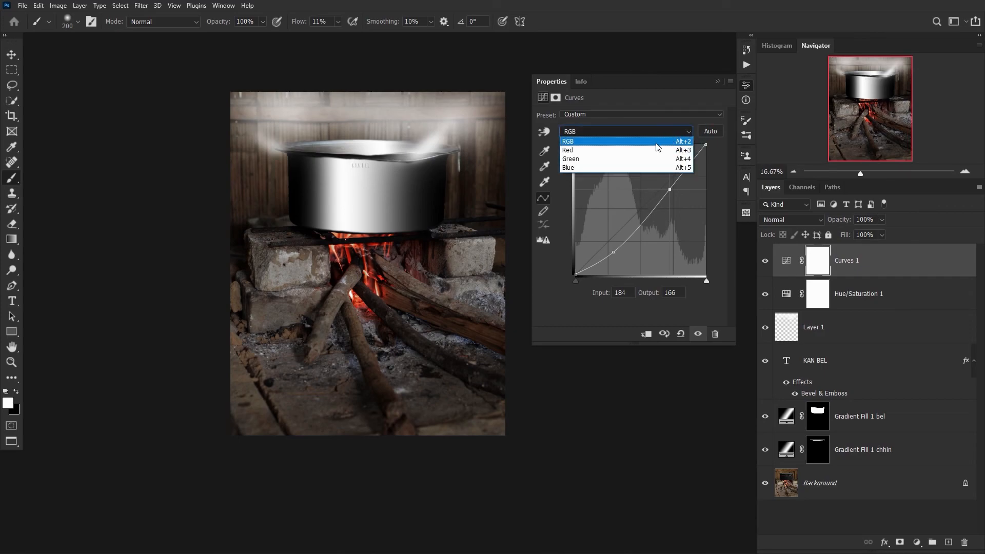
click(591, 150)
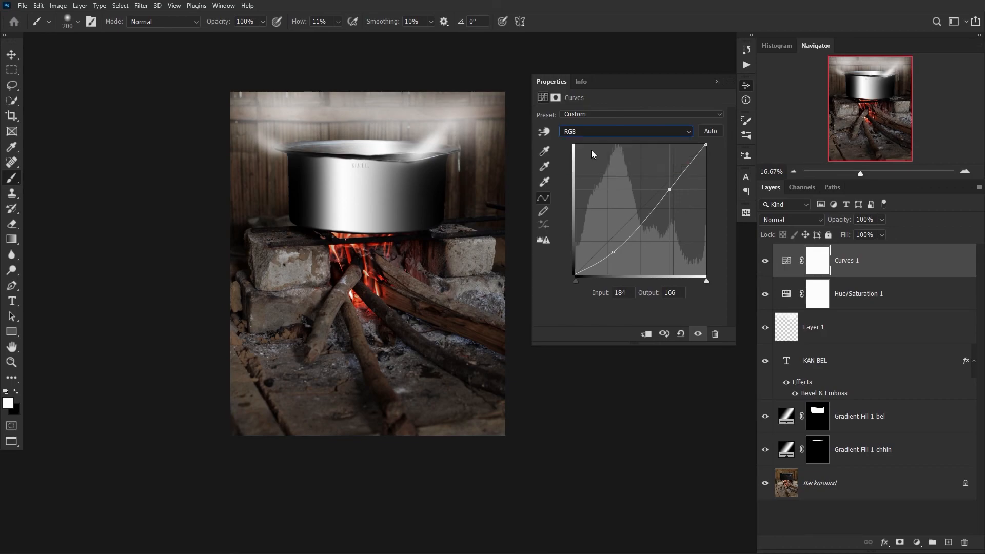
click(640, 207)
mouse_move(640, 209)
mouse_down()
mouse_move(624, 188)
mouse_move(658, 223)
mouse_move(637, 204)
mouse_move(654, 218)
mouse_move(640, 213)
mouse_up()
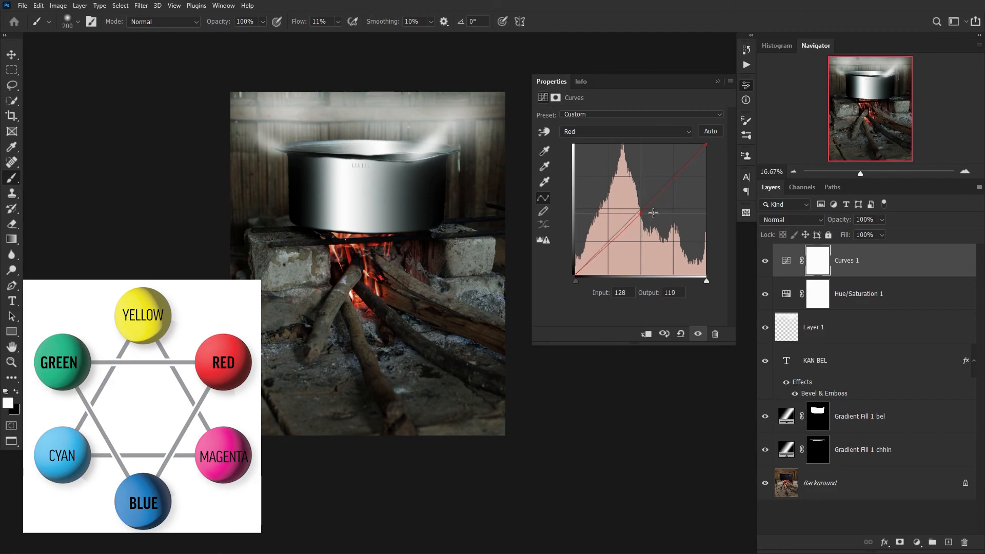
Lower the Blue channel curve with a midtone point at input 133, output 123
click(686, 131)
click(668, 168)
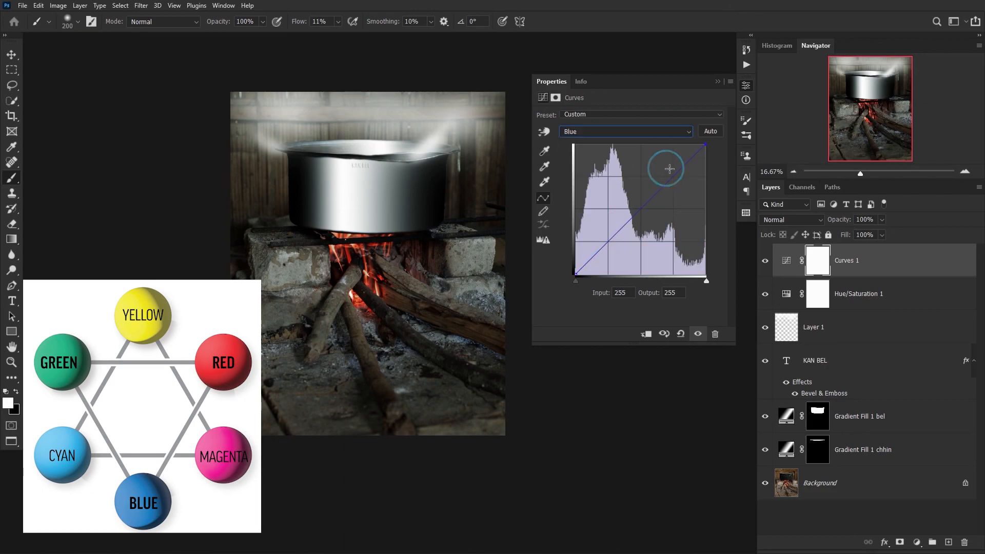
mouse_move(639, 205)
mouse_down()
mouse_move(626, 182)
mouse_move(658, 216)
mouse_move(643, 211)
mouse_up()
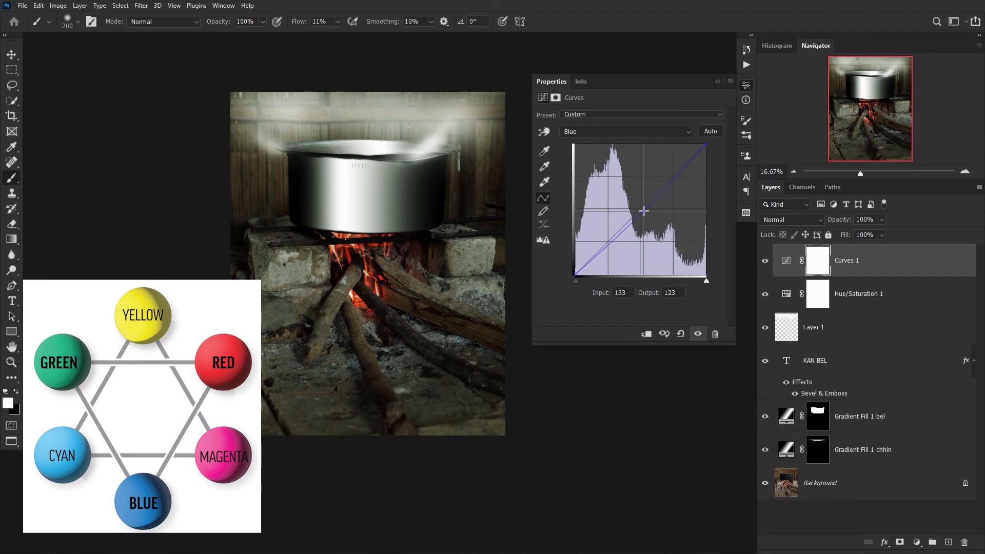
Hide every layer above the Background to compare the edit with the original photo
alt+click(765, 483)
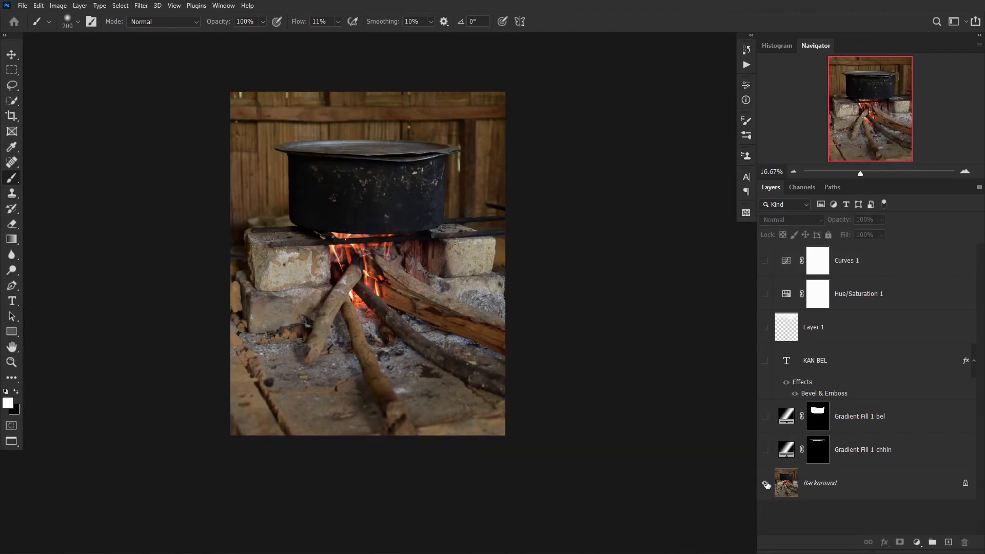